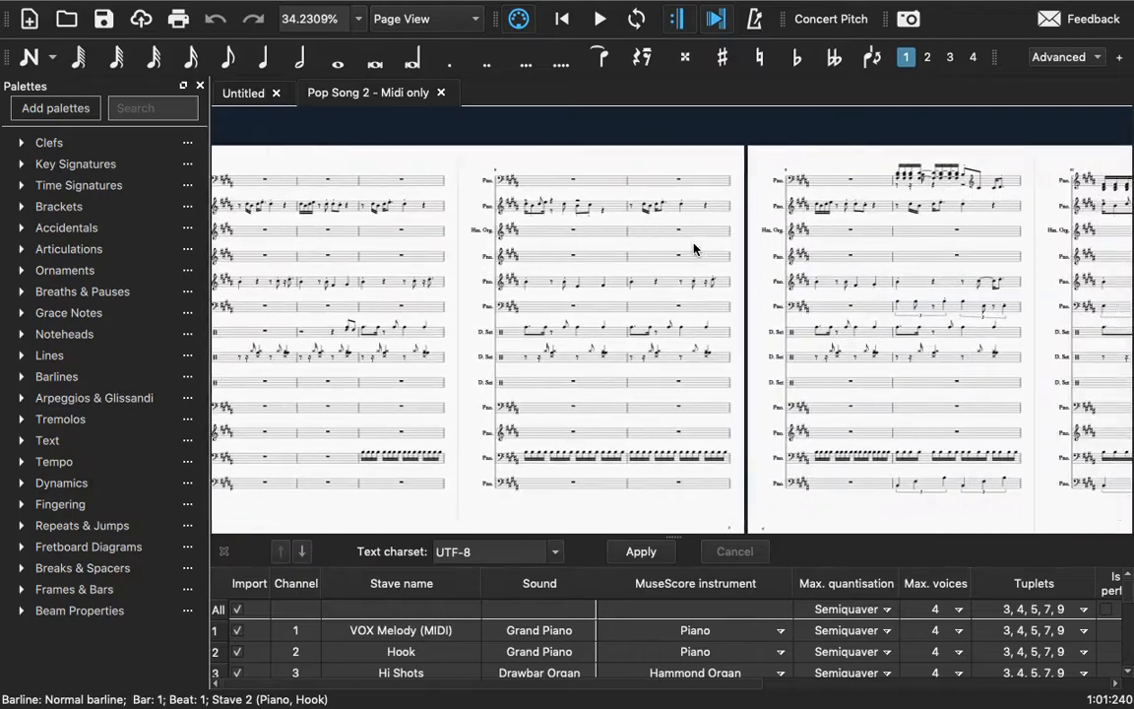
- Examine the imported Pop Song 2 score's pages and the MIDI import settings of its tracks
{"action": "scroll", "coordinate": [693, 250], "scroll_direction": "left", "scroll_amount": 10}
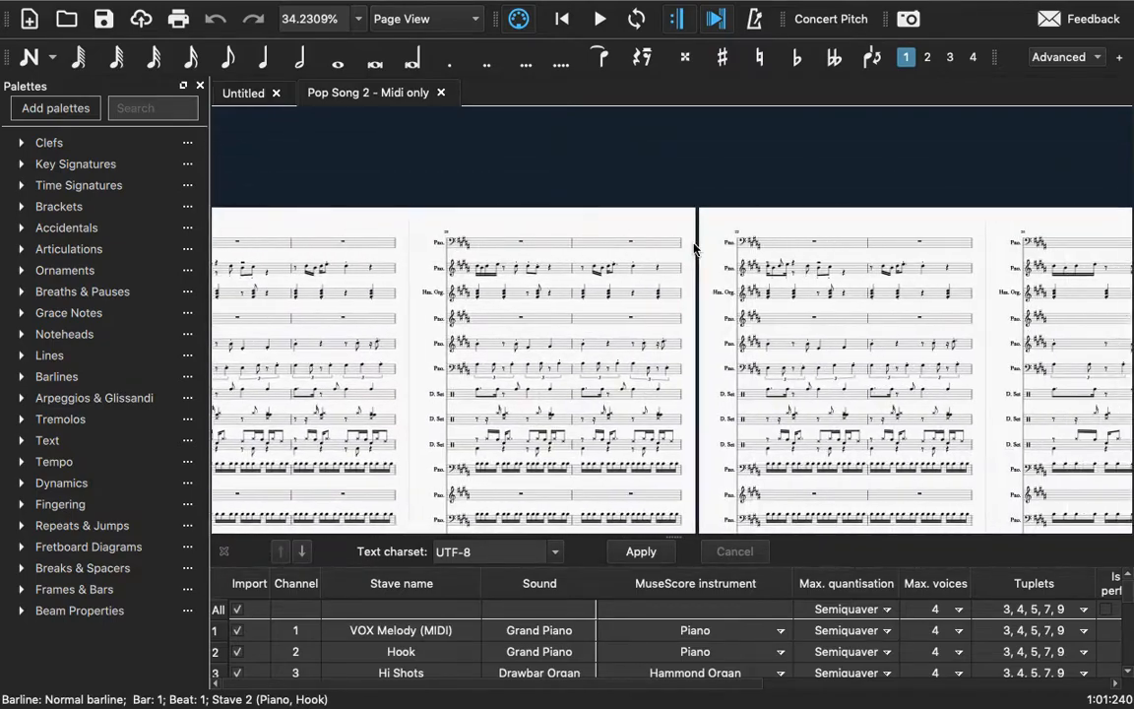
{"action": "scroll", "coordinate": [694, 249], "scroll_direction": "right", "scroll_amount": 10}
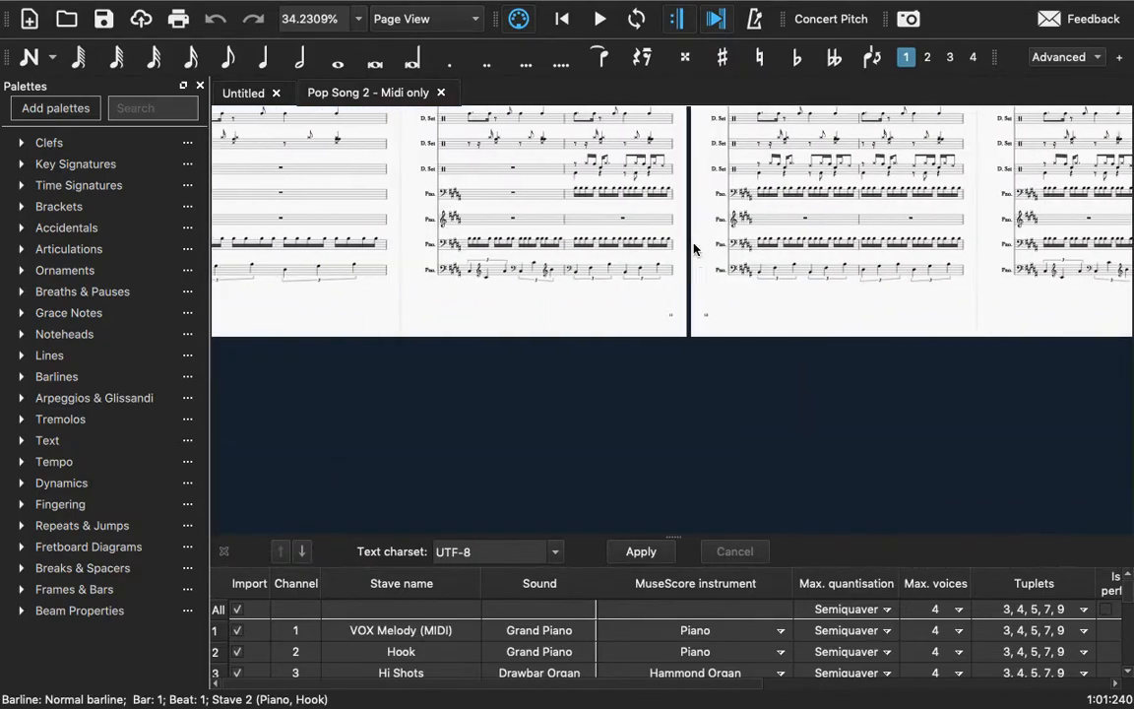
{"action": "scroll", "coordinate": [693, 249], "scroll_direction": "left", "scroll_amount": 10}
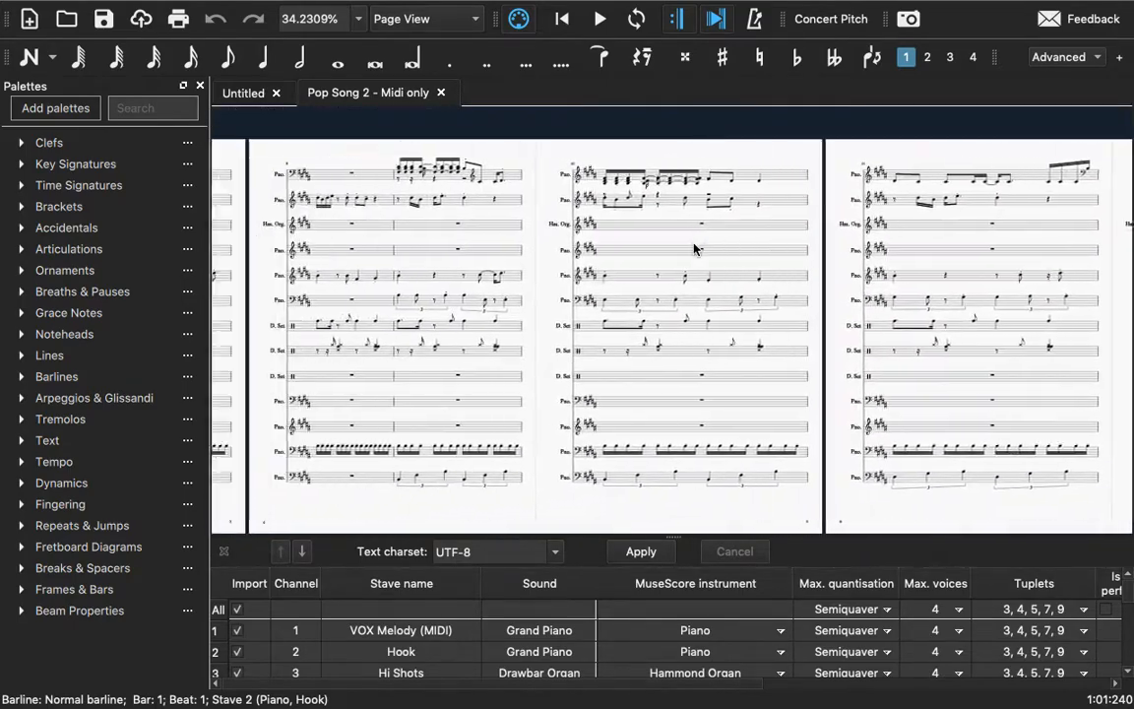
{"action": "scroll", "coordinate": [693, 249], "scroll_direction": "right", "scroll_amount": 3}
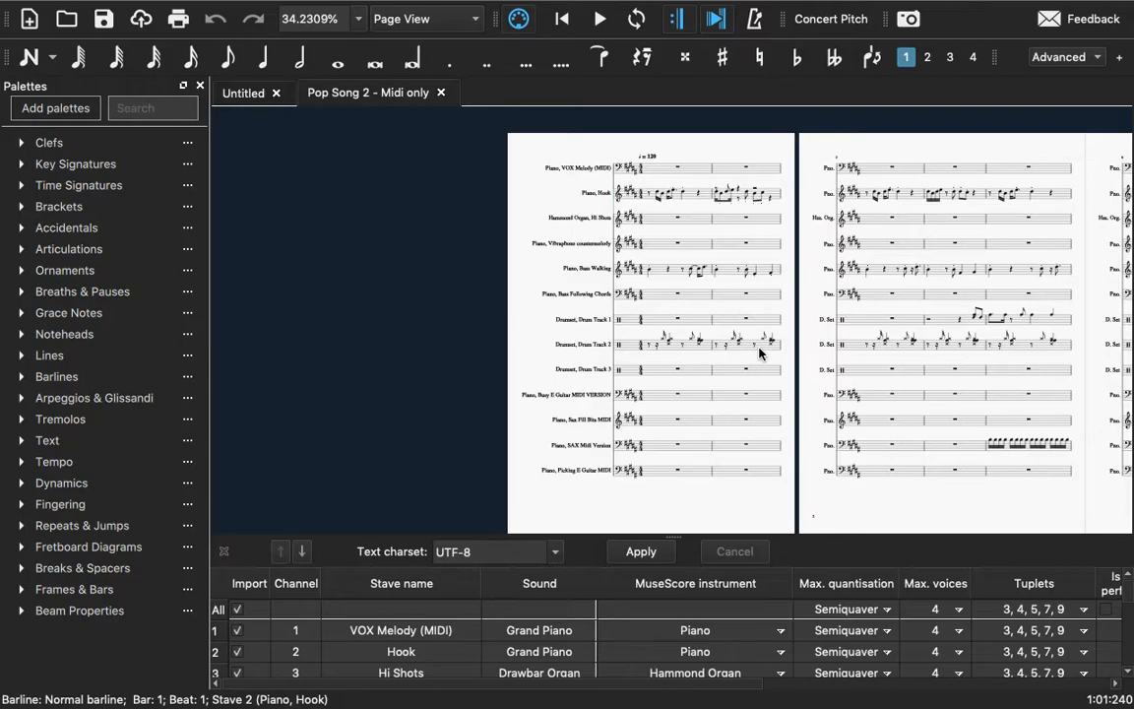
{"action": "scroll", "coordinate": [759, 352], "scroll_direction": "up", "scroll_amount": 6}
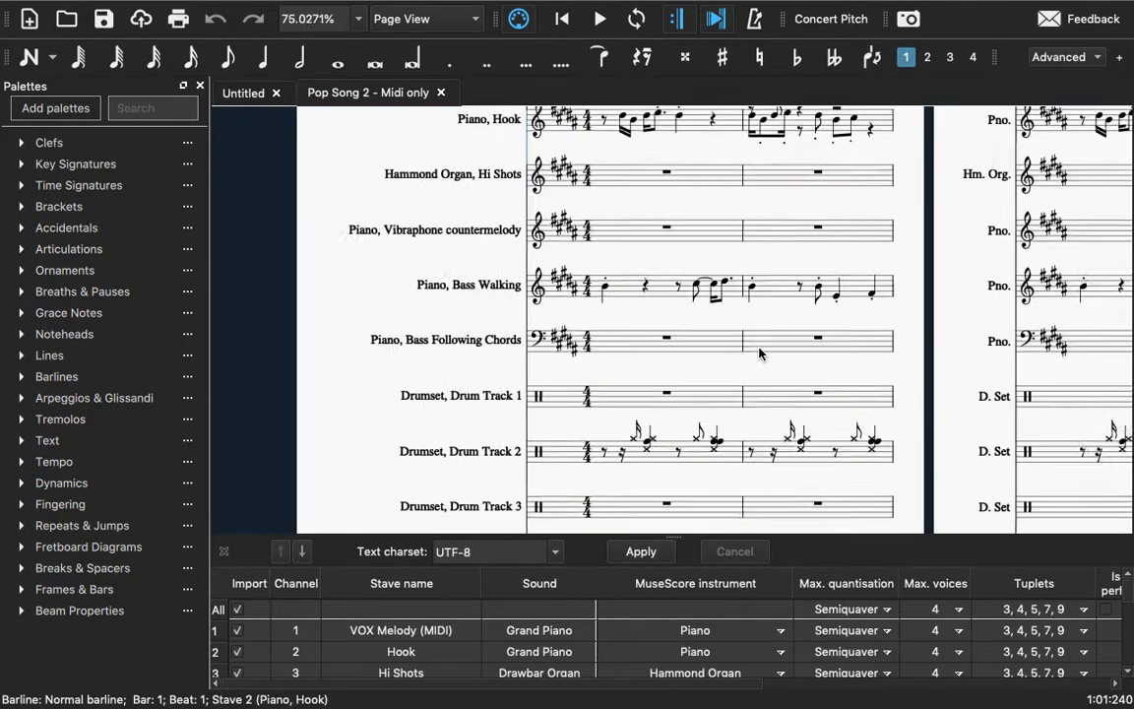
{"action": "scroll", "coordinate": [759, 352], "scroll_direction": "up", "scroll_amount": 2}
{"action": "scroll", "coordinate": [759, 353], "scroll_direction": "up", "scroll_amount": 5}
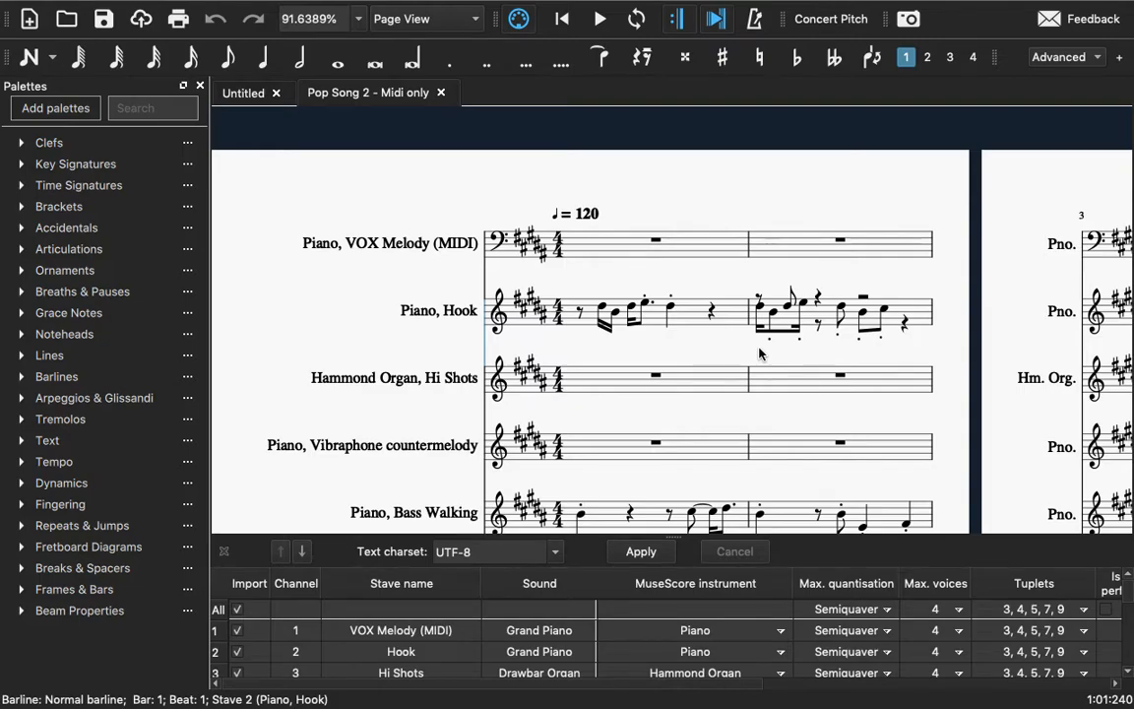
{"action": "scroll", "coordinate": [548, 627], "scroll_direction": "down", "scroll_amount": 3}
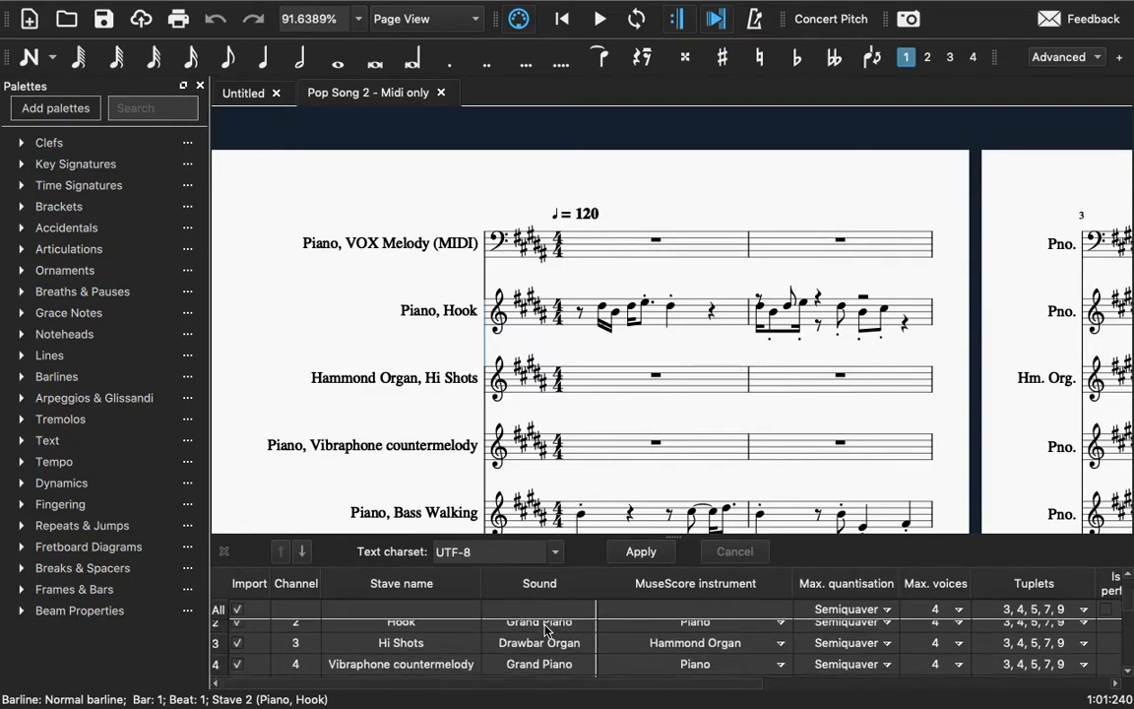
{"action": "scroll", "coordinate": [547, 631], "scroll_direction": "down", "scroll_amount": 2}
{"action": "scroll", "coordinate": [547, 631], "scroll_direction": "up", "scroll_amount": 4}
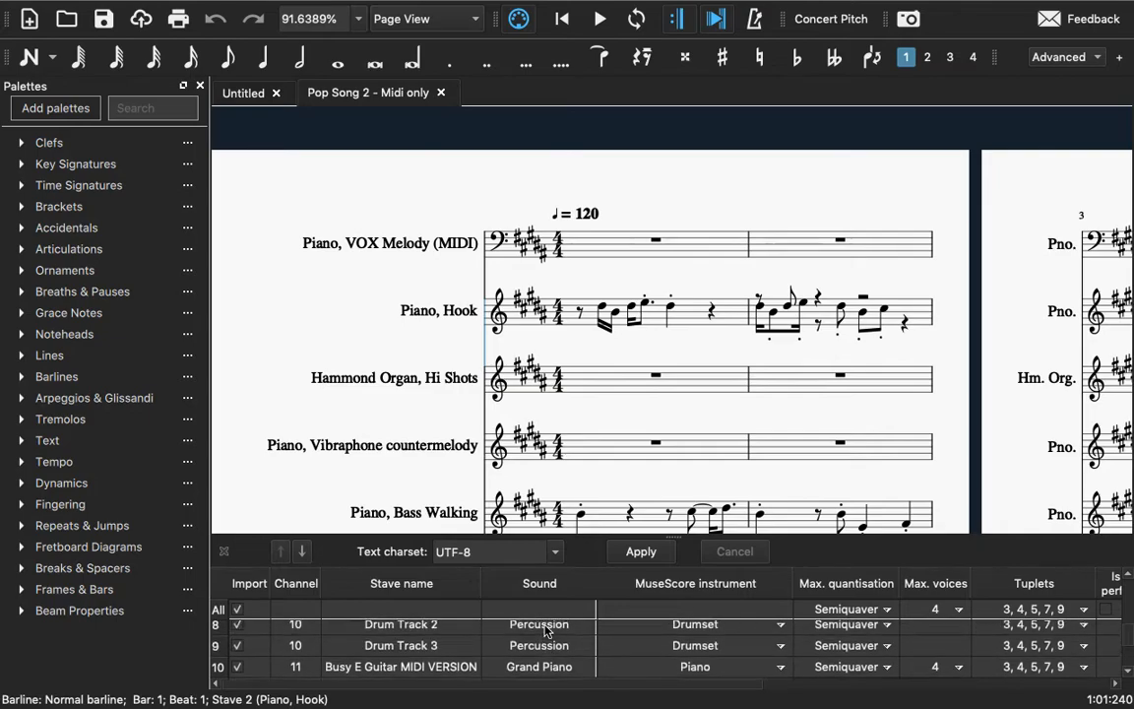
{"action": "scroll", "coordinate": [546, 631], "scroll_direction": "up", "scroll_amount": 2}
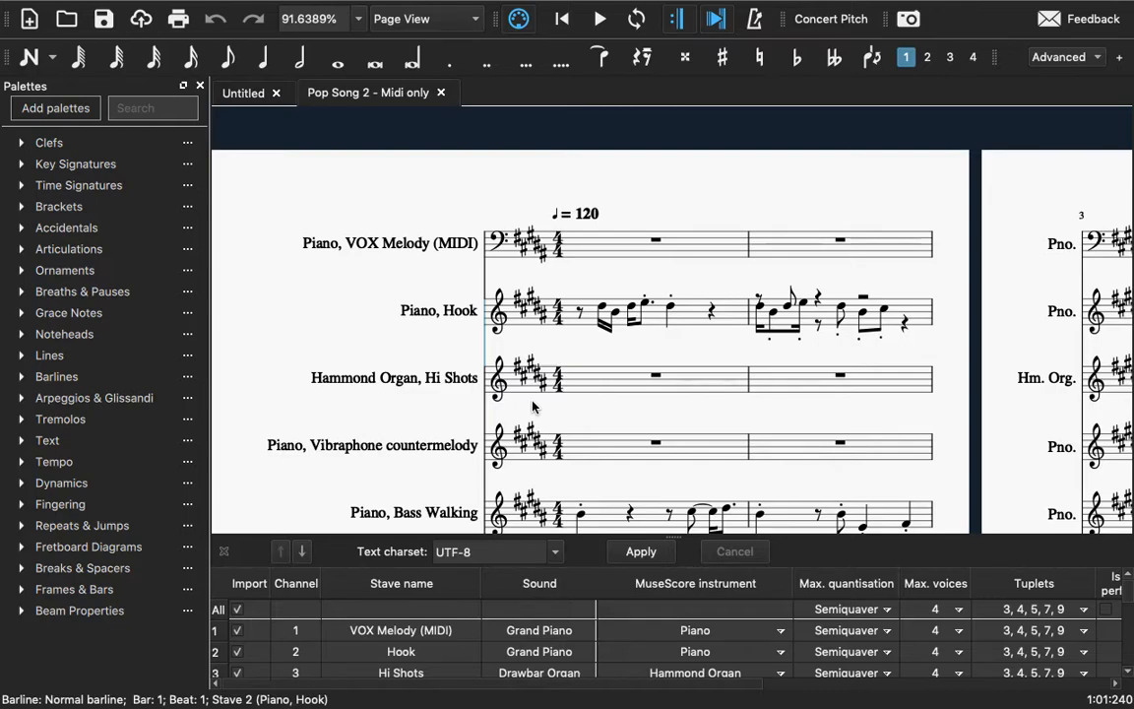
- Examine the first system's key signature and the key signatures available for the score
{"action": "scroll", "coordinate": [637, 398], "scroll_direction": "right", "scroll_amount": 3}
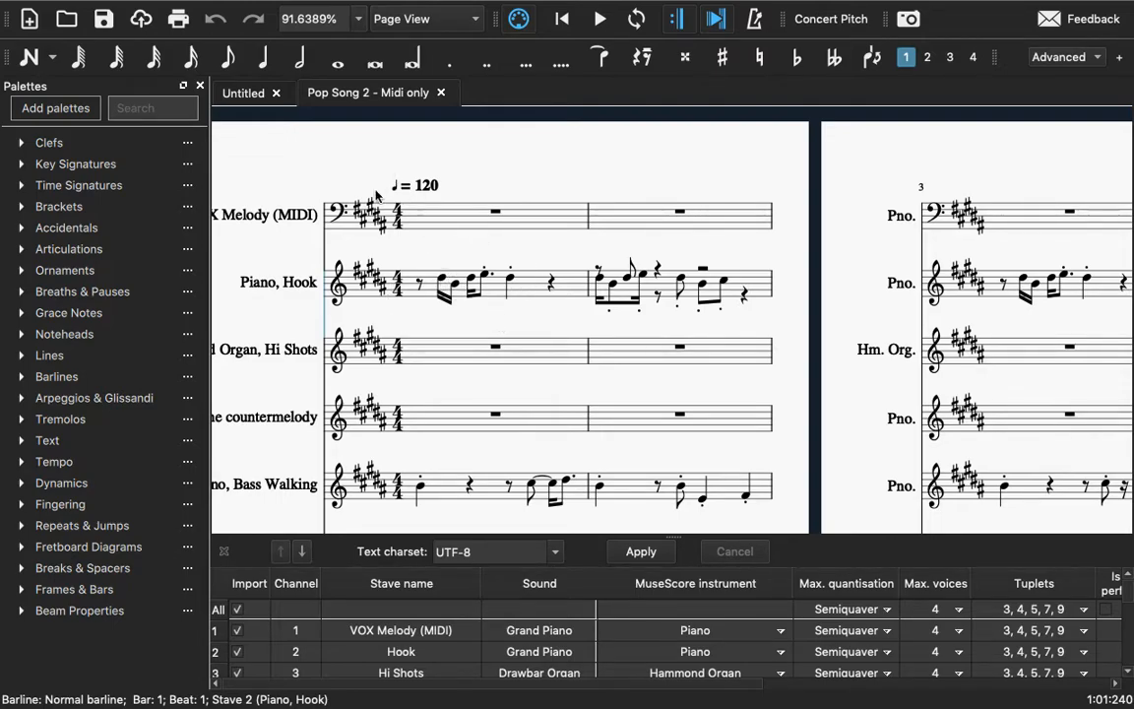
{"action": "left_click", "coordinate": [53, 167]}
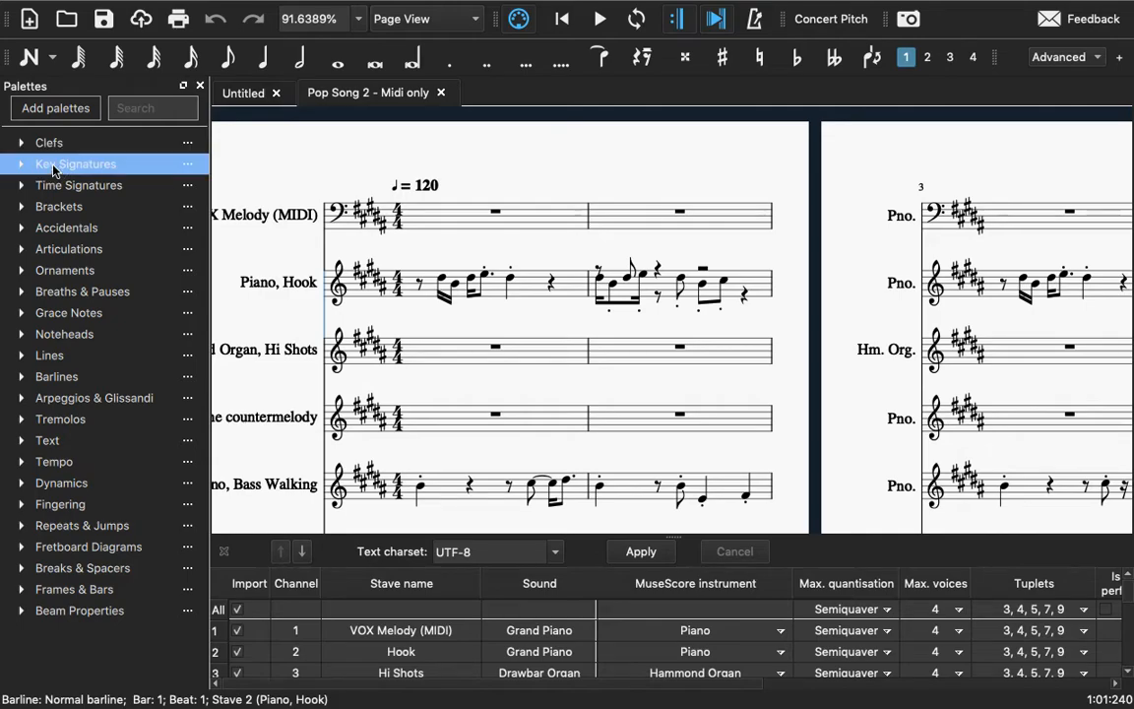
{"action": "left_click", "coordinate": [23, 166]}
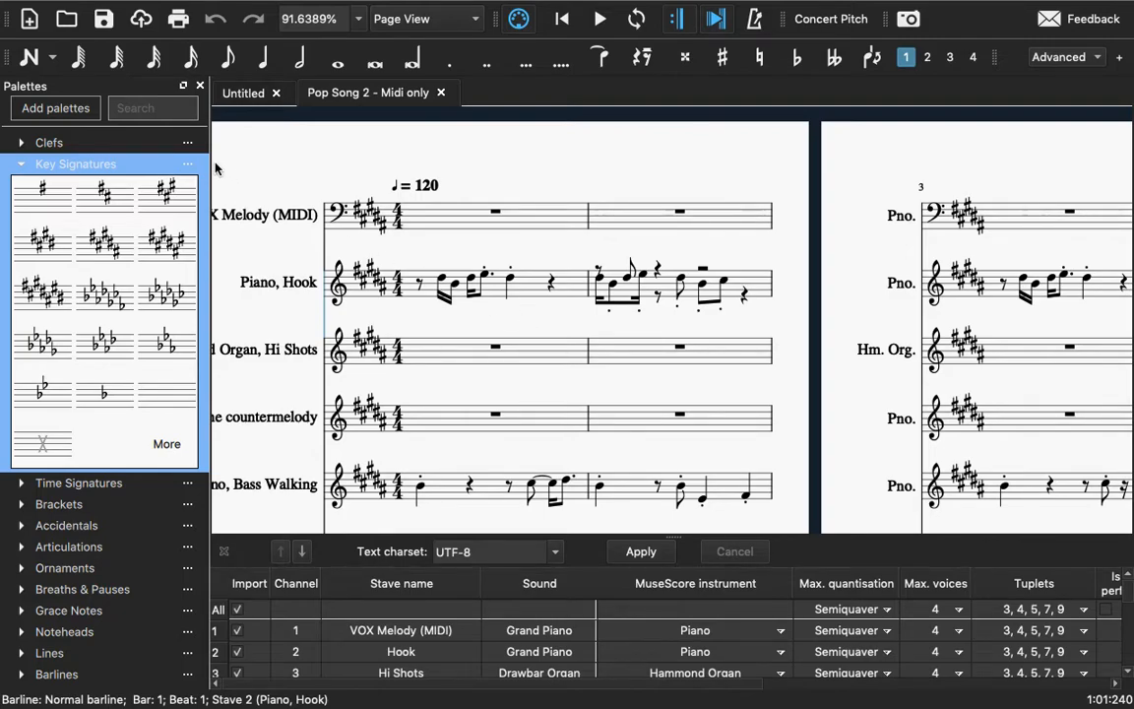
{"action": "left_click", "coordinate": [133, 160]}
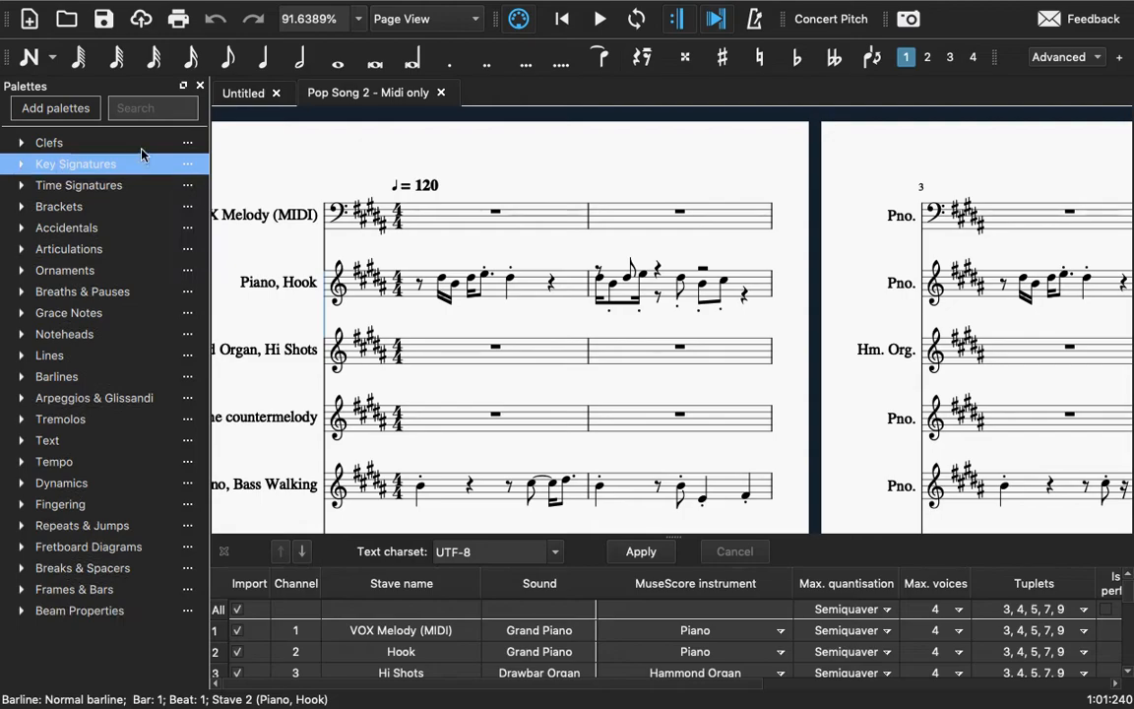
- Inspect the overlapping notes and rests of voices 1 and 2 in the Hook stave's first two bars
{"action": "scroll", "coordinate": [288, 164], "scroll_direction": "left", "scroll_amount": 5}
{"action": "scroll", "coordinate": [287, 164], "scroll_direction": "up", "scroll_amount": 1}
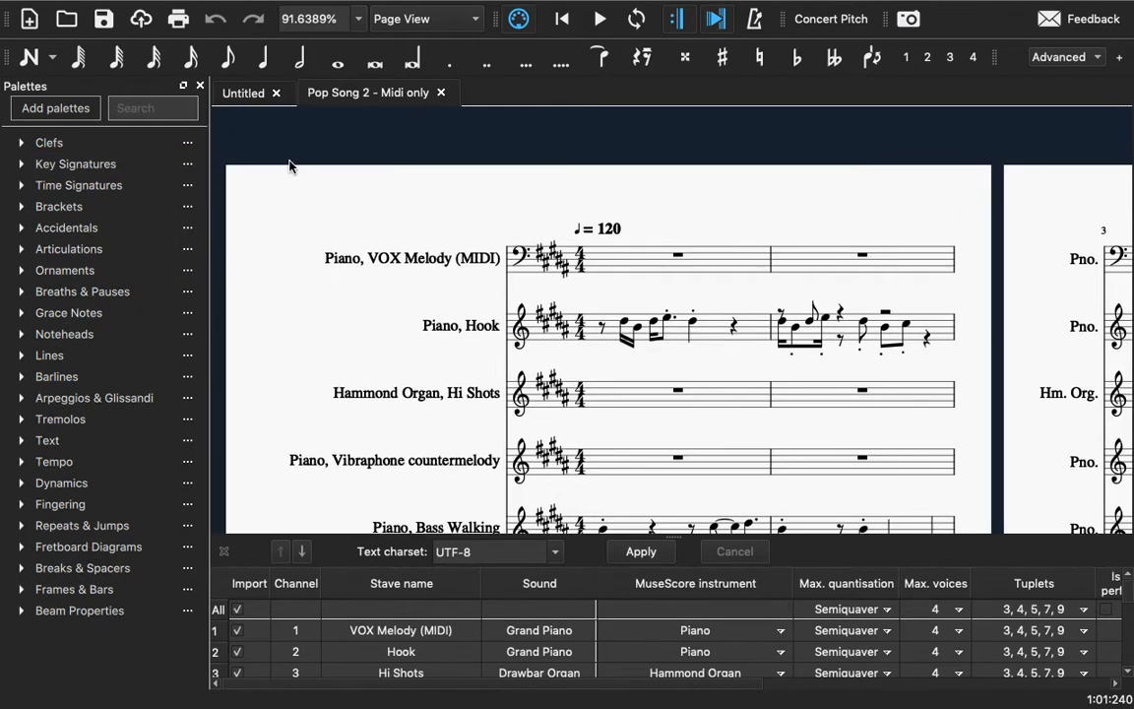
{"action": "left_click", "coordinate": [784, 327]}
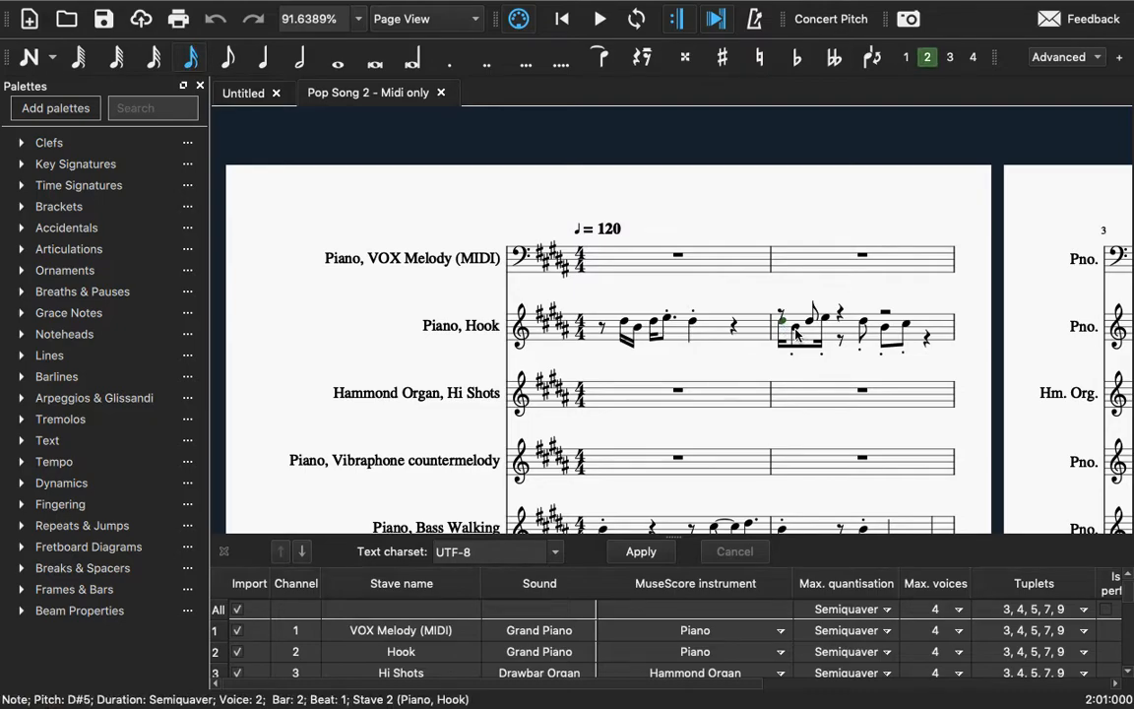
{"action": "left_click", "coordinate": [796, 333]}
{"action": "scroll", "coordinate": [797, 332], "scroll_direction": "right", "scroll_amount": 6}
{"action": "scroll", "coordinate": [797, 331], "scroll_direction": "down", "scroll_amount": 1}
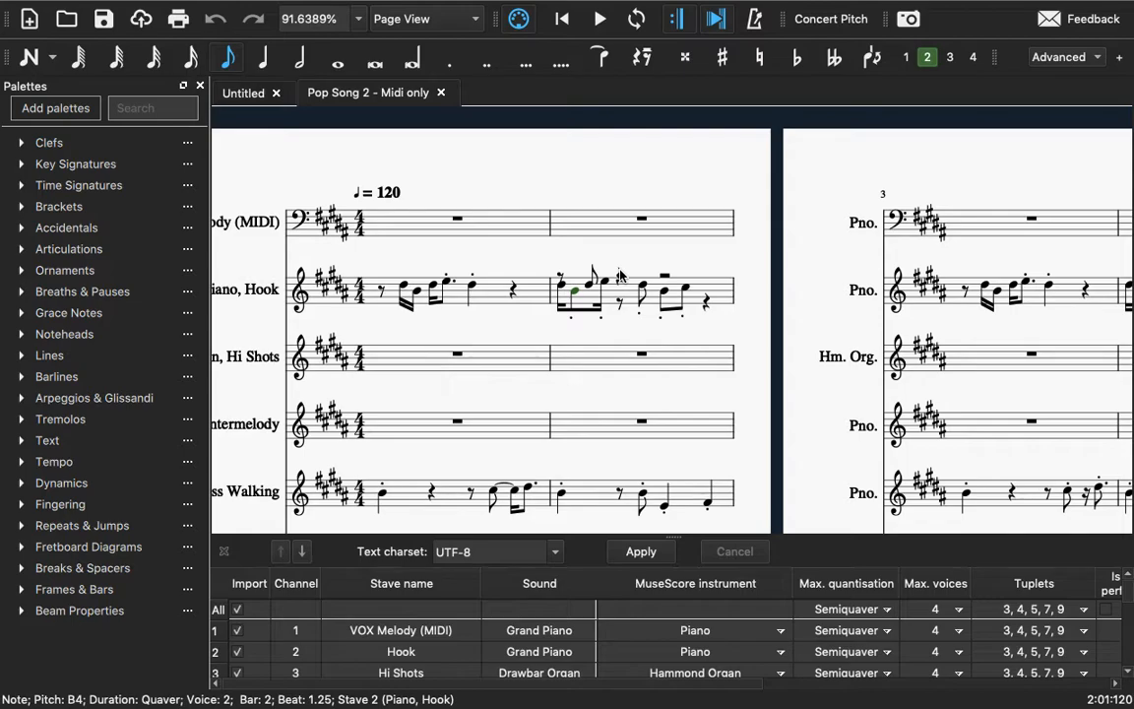
{"action": "left_click", "coordinate": [620, 300]}
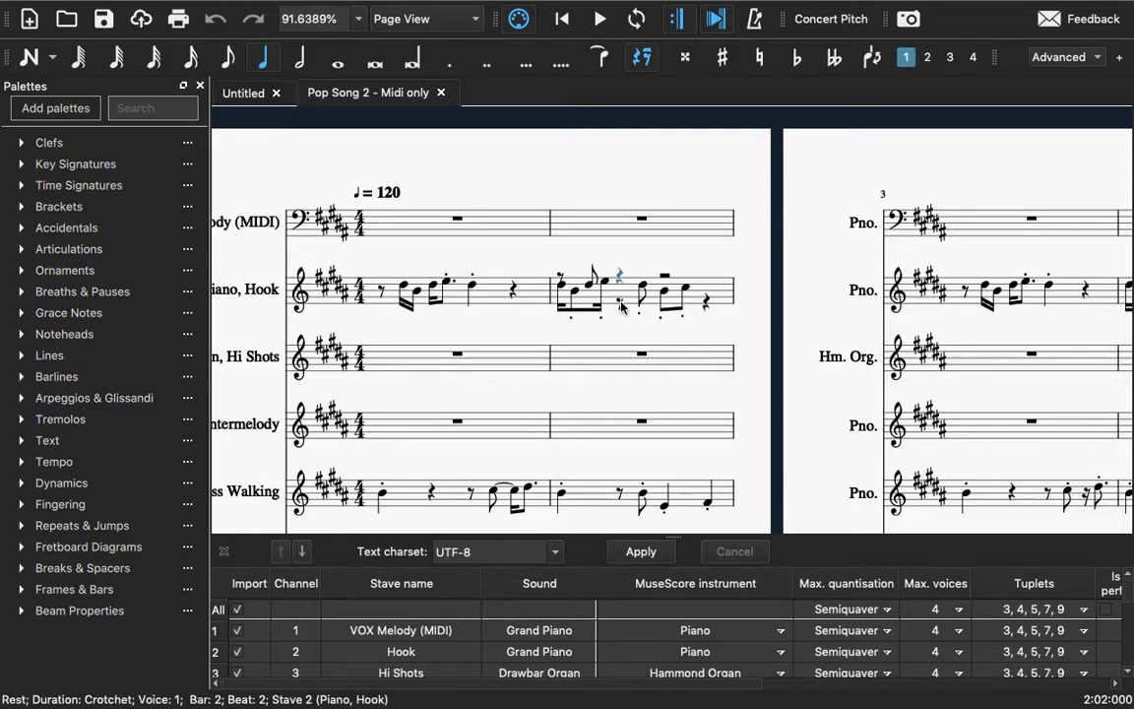
{"action": "left_click", "coordinate": [621, 306]}
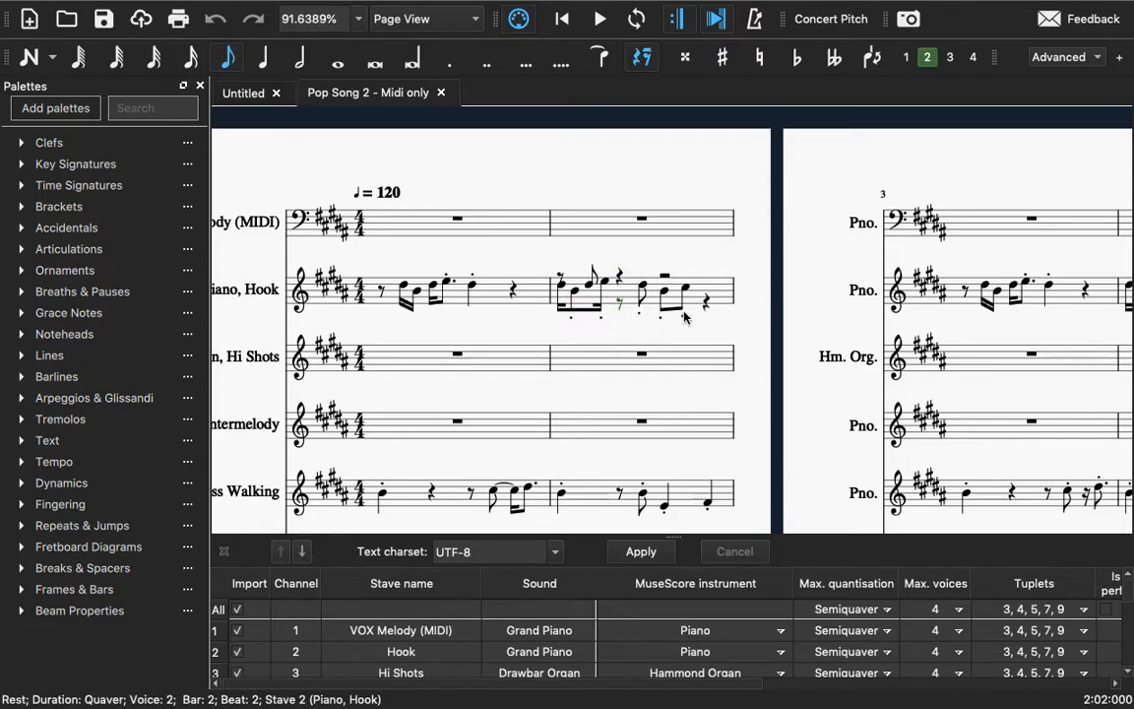
{"action": "left_click", "coordinate": [381, 290]}
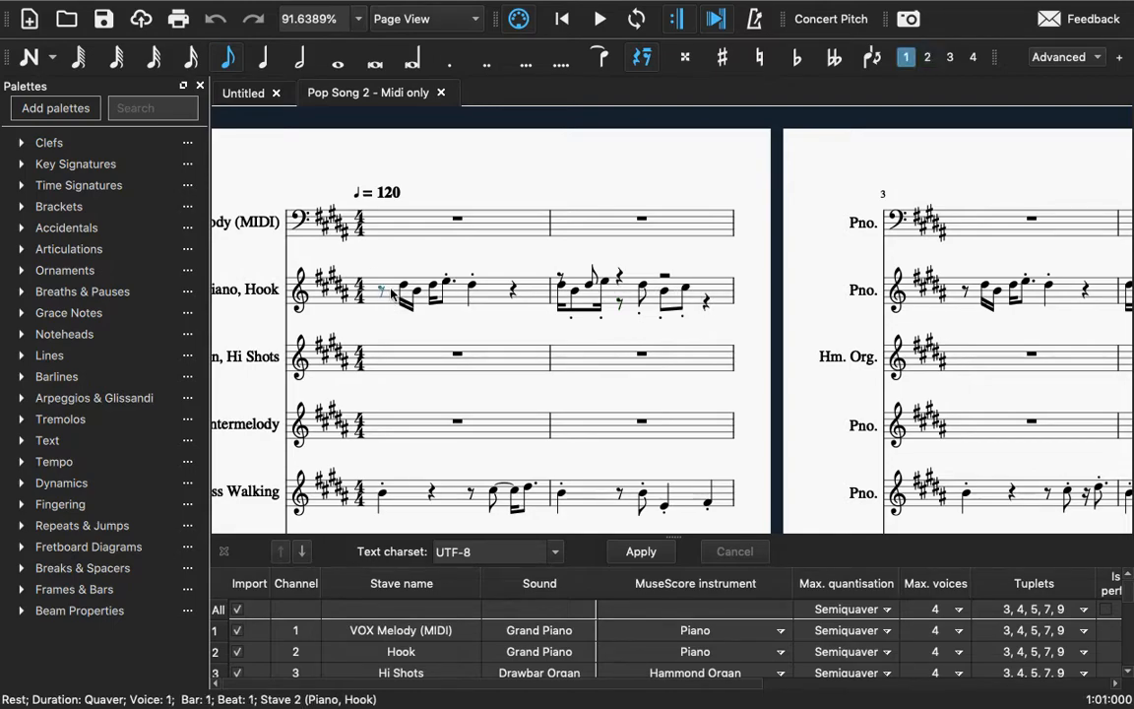
- Enter semiquavers D, B, D and E in voice 1 on beat 1 of bar 2 in the Hook stave
{"action": "left_click", "coordinate": [559, 282]}
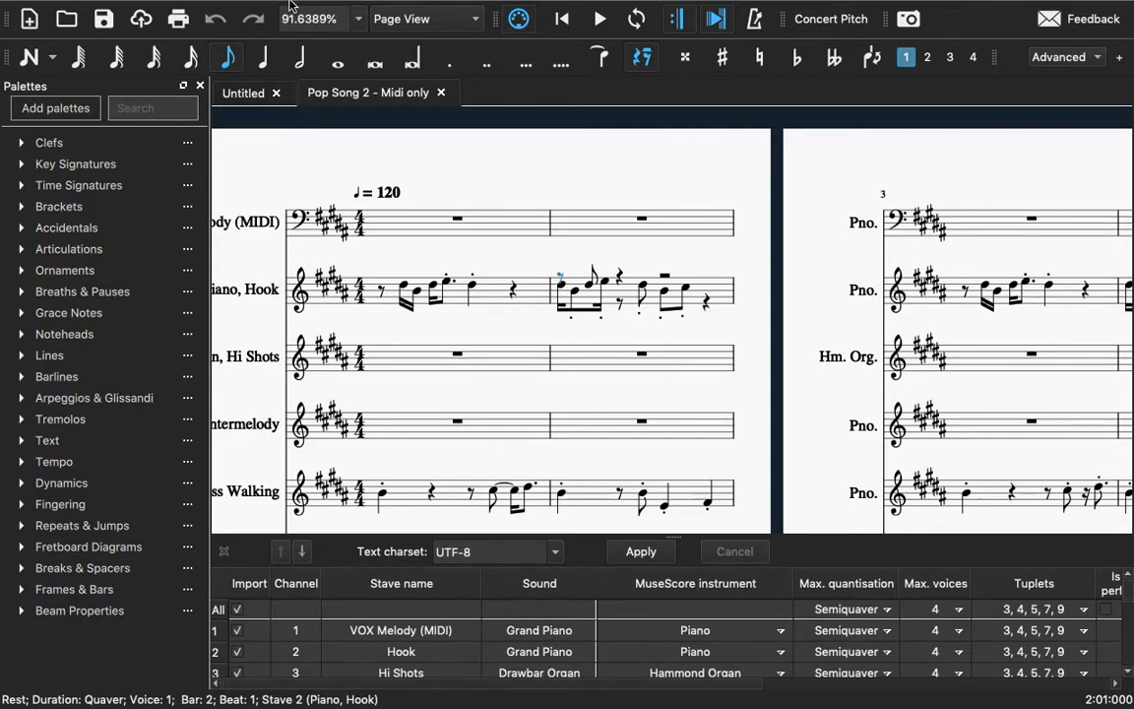
{"action": "left_click", "coordinate": [192, 59]}
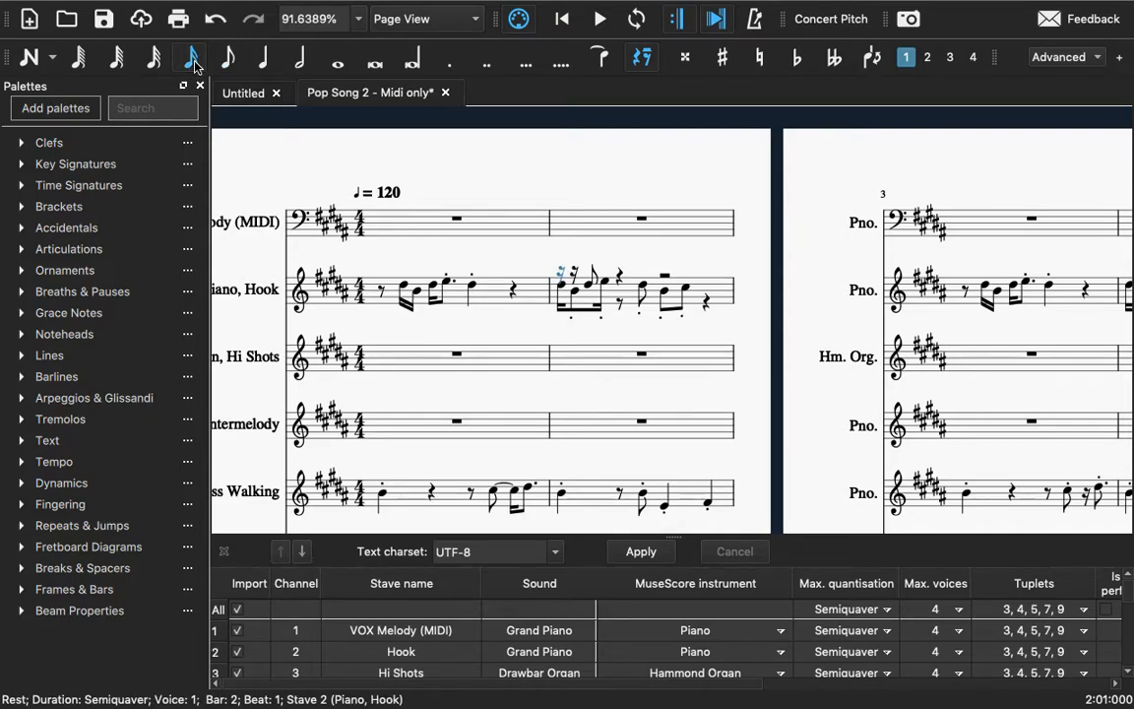
{"action": "key", "text": "n"}
{"action": "key", "text": "d"}
{"action": "key", "text": "b"}
{"action": "key", "text": "d"}
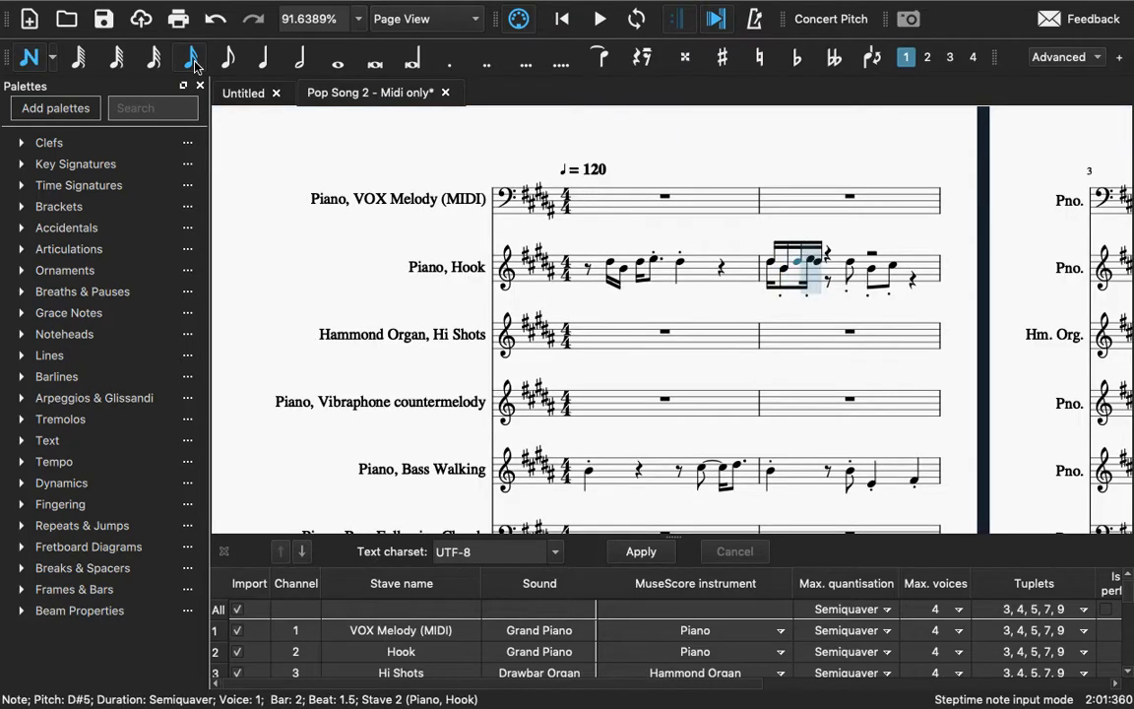
{"action": "key", "text": "e"}
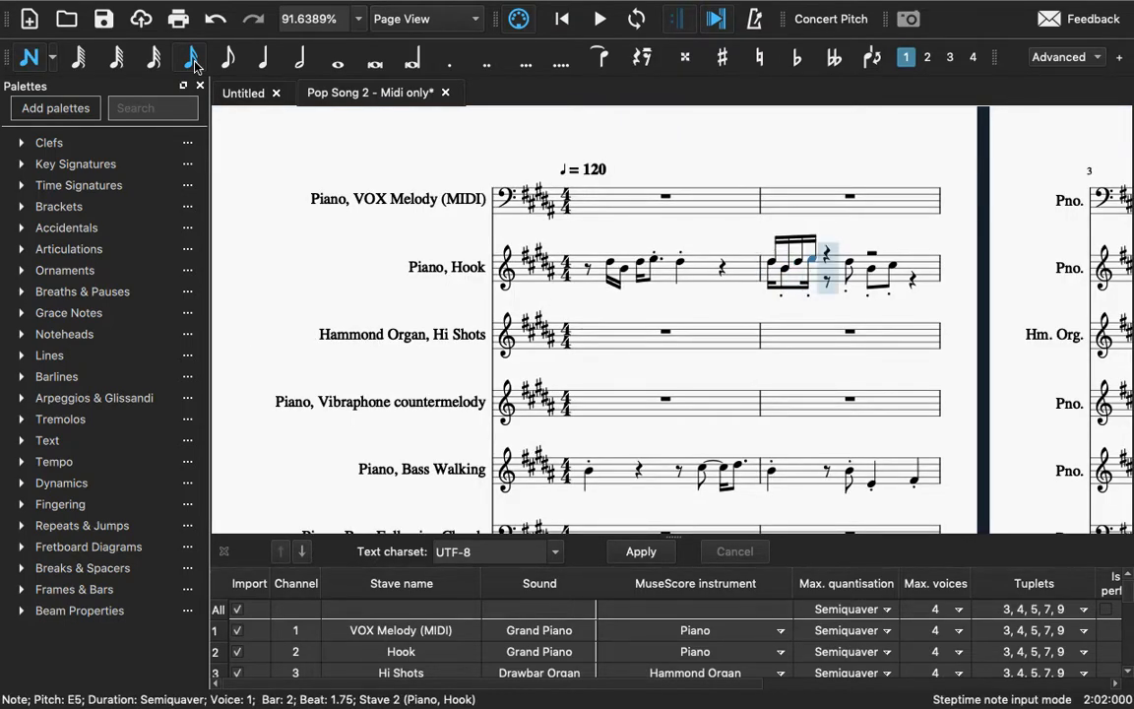
{"action": "key", "text": "Left"}
{"action": "key", "text": "Left"}
{"action": "key", "text": "Left"}
{"action": "key", "text": "Left"}
{"action": "key", "text": "Left"}
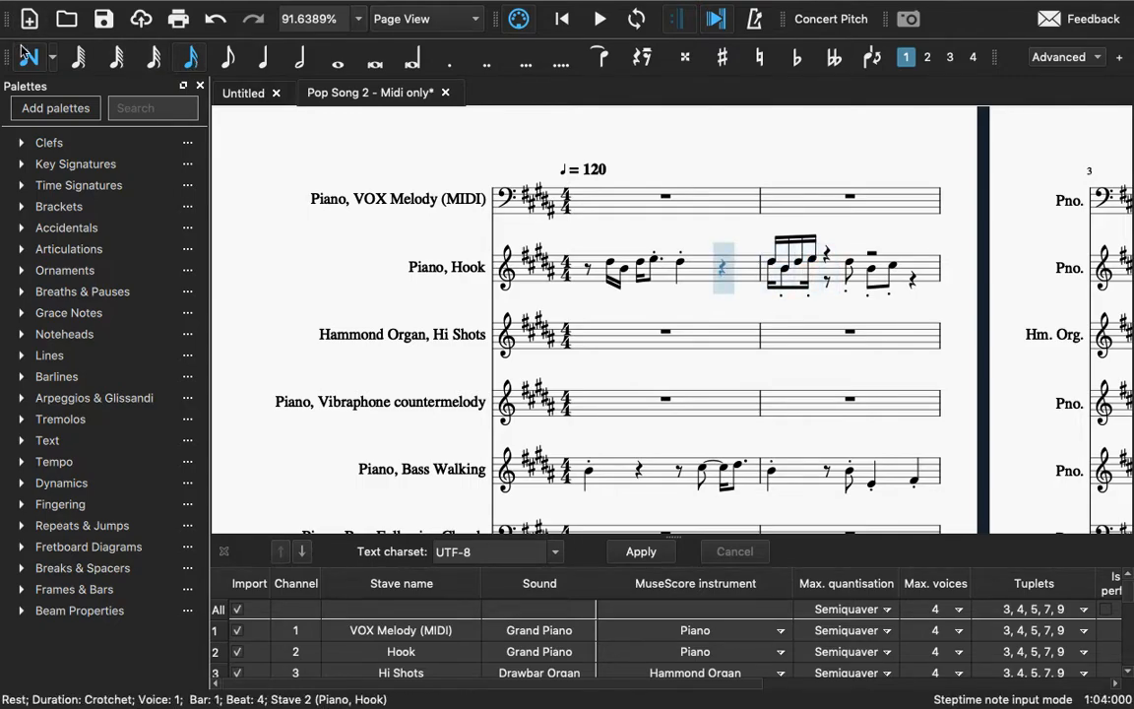
{"action": "left_click", "coordinate": [27, 55]}
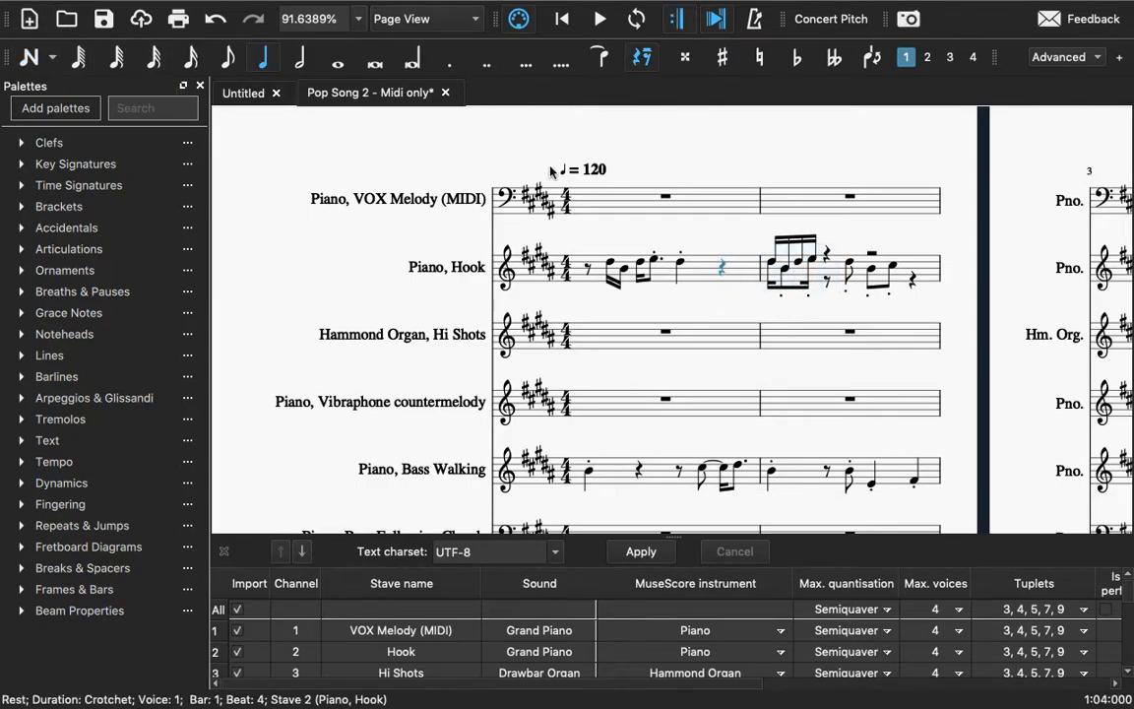
- Delete the voice 2 notes on beat 1 of the Hook stave's bar 2, together with the voice 2 rest on beat 2
{"action": "left_click", "coordinate": [782, 292]}
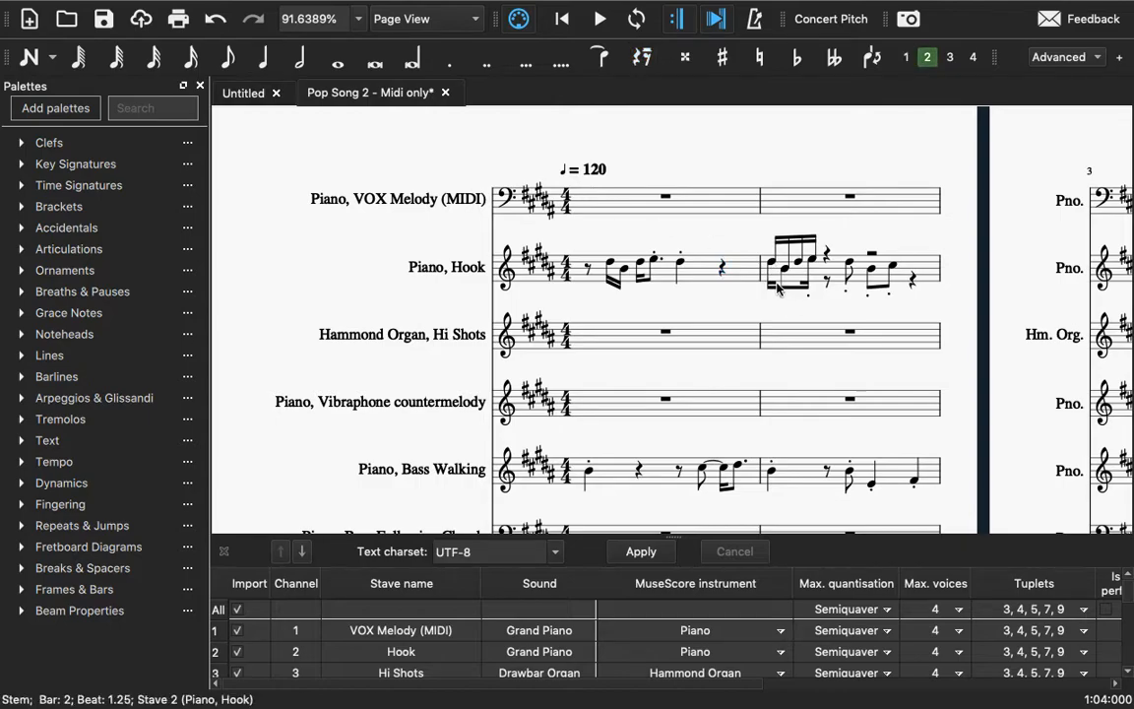
{"action": "key", "text": "Delete"}
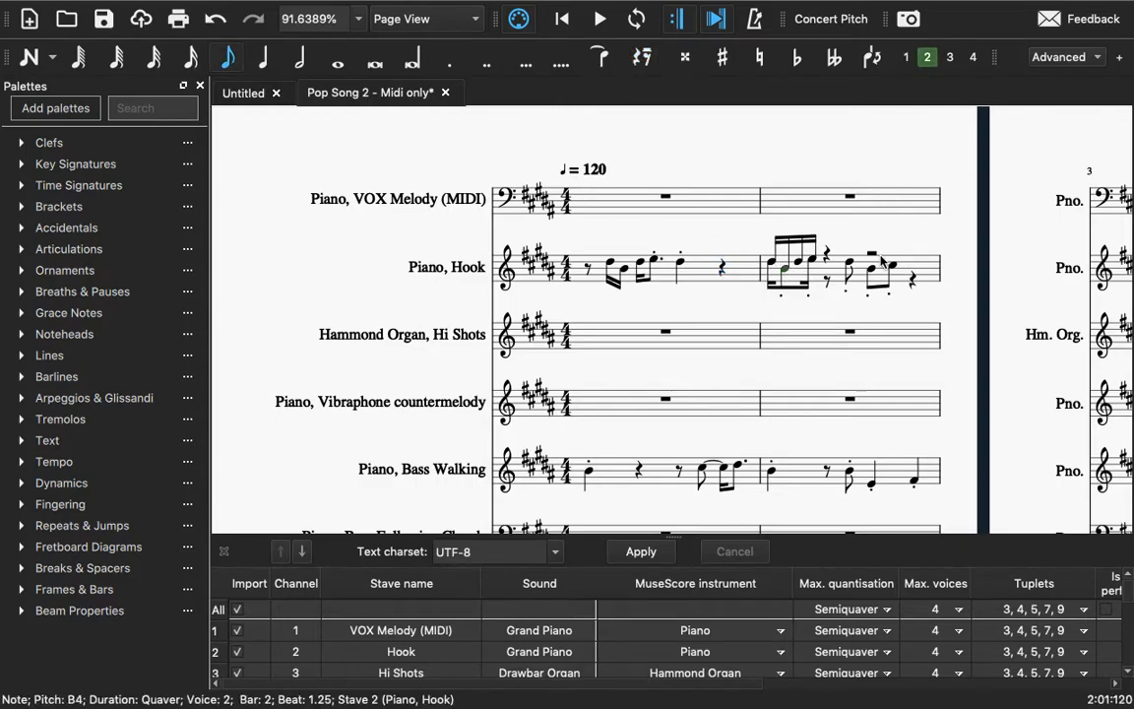
{"action": "key", "text": "Delete"}
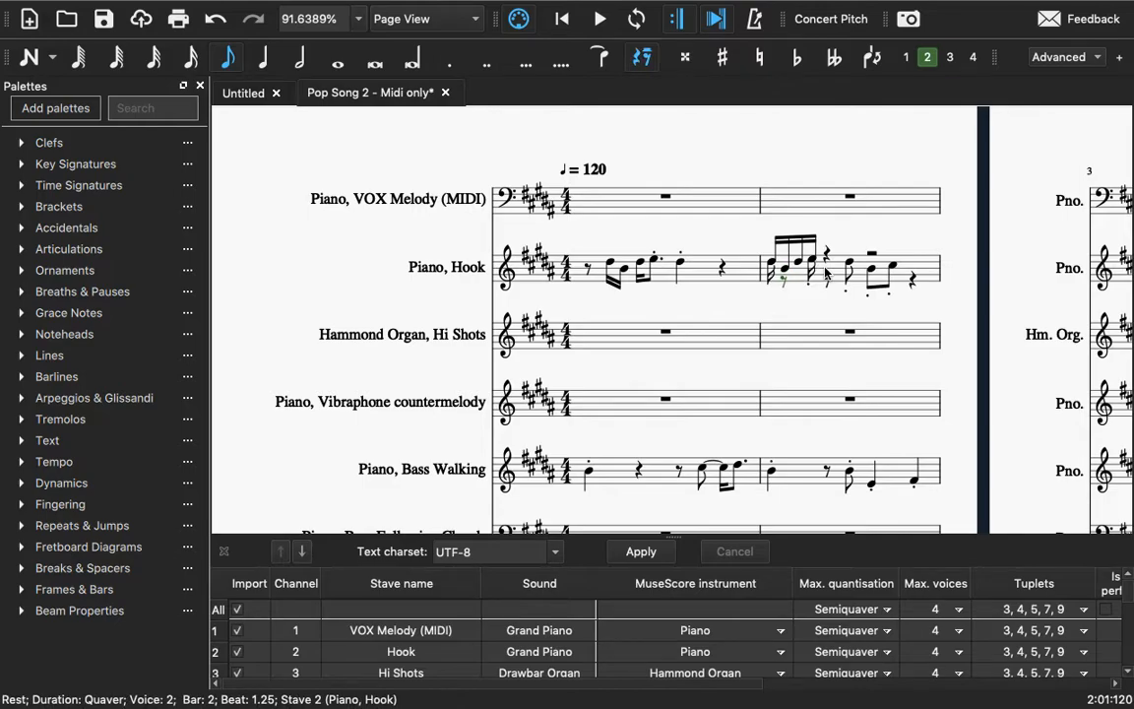
{"action": "key", "text": "Left"}
{"action": "key", "text": "Delete"}
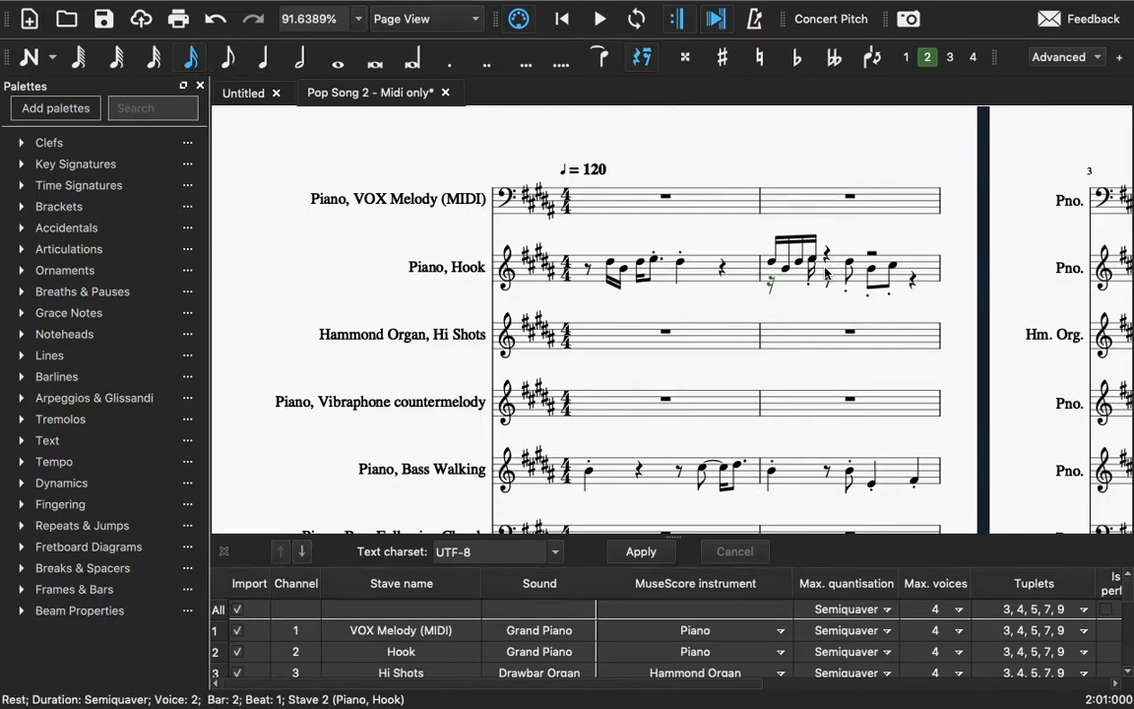
{"action": "key", "text": "Delete"}
{"action": "left_click", "coordinate": [810, 276]}
{"action": "left_click", "coordinate": [811, 277]}
{"action": "key", "text": "Delete"}
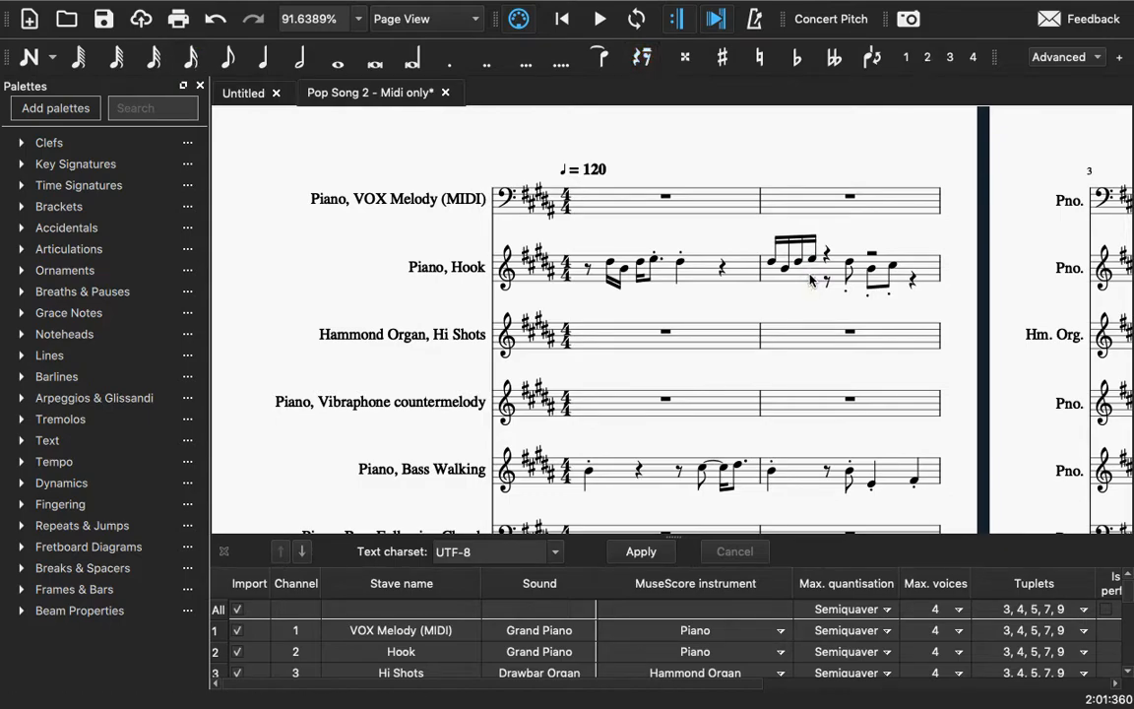
{"action": "left_click", "coordinate": [825, 286]}
{"action": "key", "text": "Delete"}
- Shorten the voice 1 rest on beat 2 of bar 2 in the Hook stave to a quaver
{"action": "left_click", "coordinate": [826, 254]}
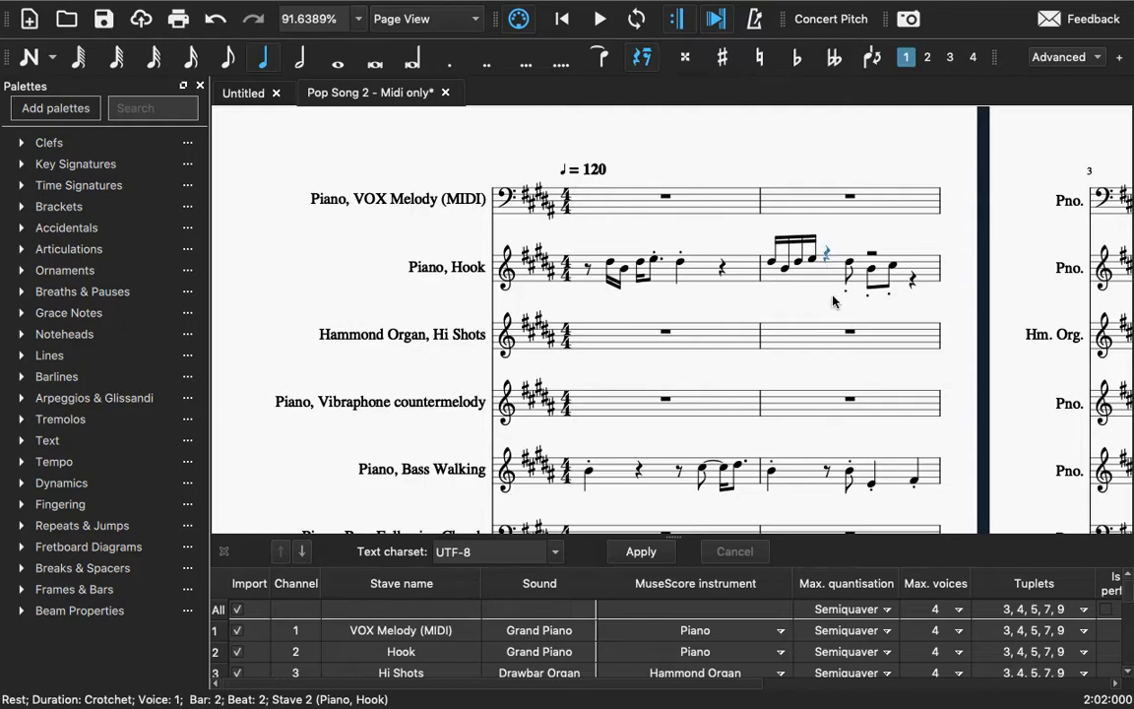
{"action": "left_click", "coordinate": [849, 266]}
{"action": "left_click", "coordinate": [835, 259]}
{"action": "left_click", "coordinate": [228, 59]}
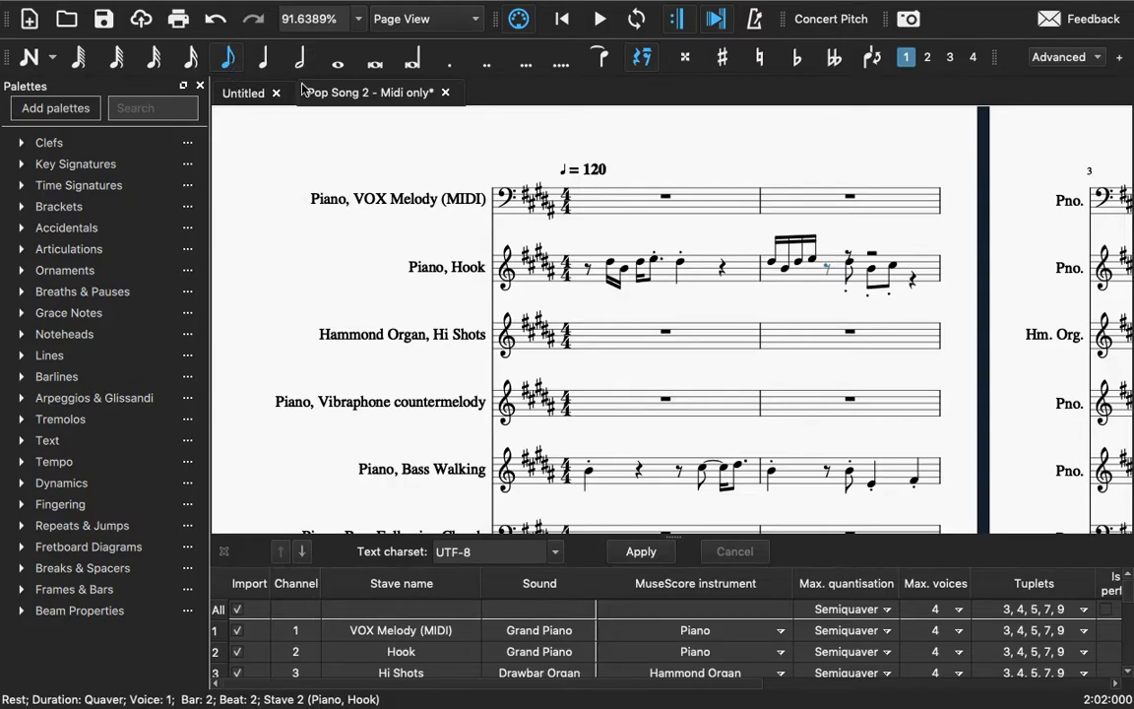
- Enter quavers D, B and C in voice 1 from beat 2.5 of bar 2 in the Hook stave
{"action": "key", "text": "Right"}
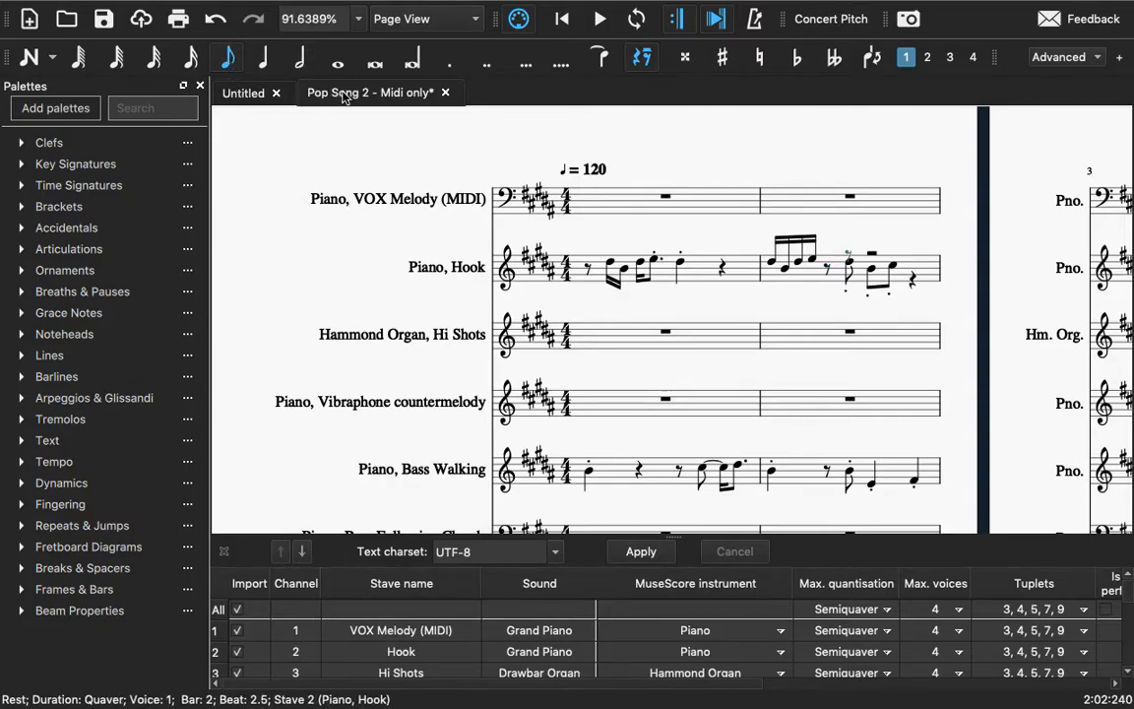
{"action": "key", "text": "n"}
{"action": "key", "text": "d"}
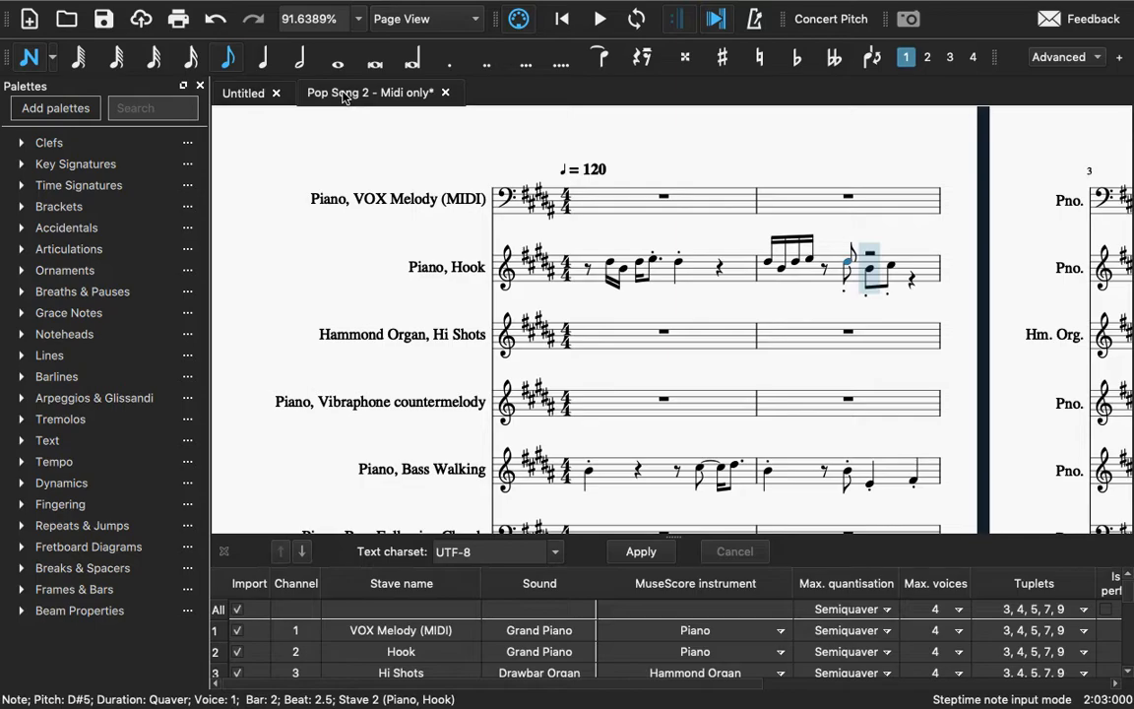
{"action": "key", "text": "c"}
{"action": "key", "text": "c"}
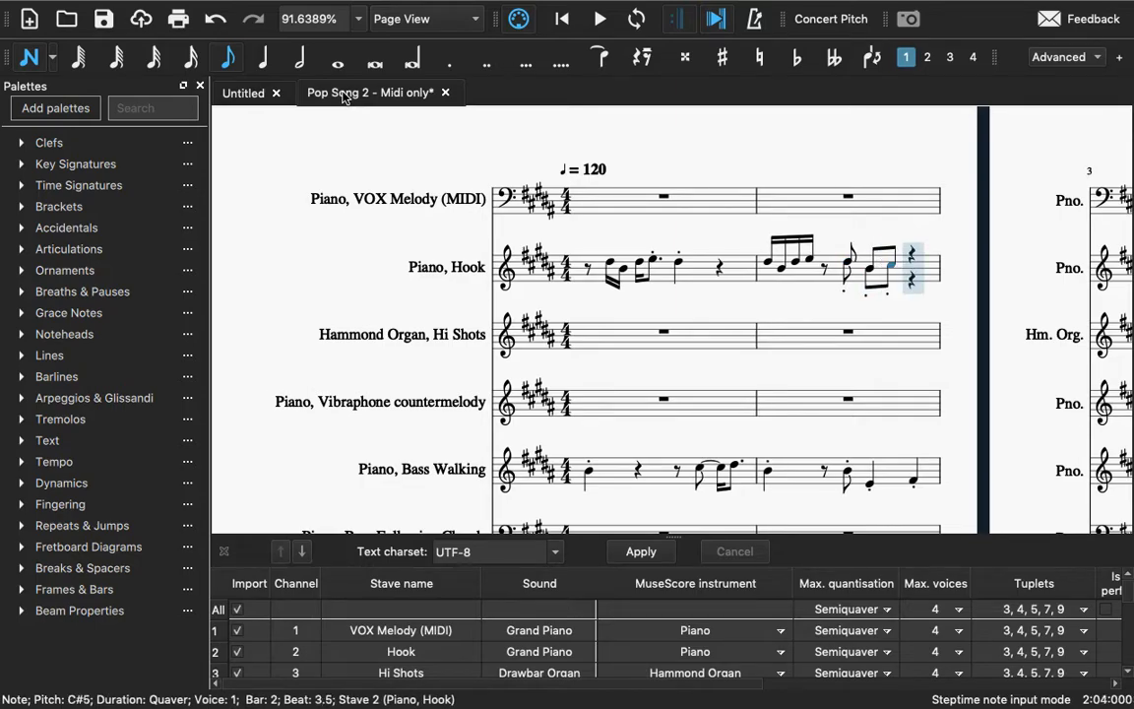
- Leave note input and delete the voice 2 quavers on beats 3 and 3.5 and the beat 4 rest in the Hook stave's bar 2
{"action": "key", "text": "Left"}
{"action": "key", "text": "Right"}
{"action": "key", "text": "Right"}
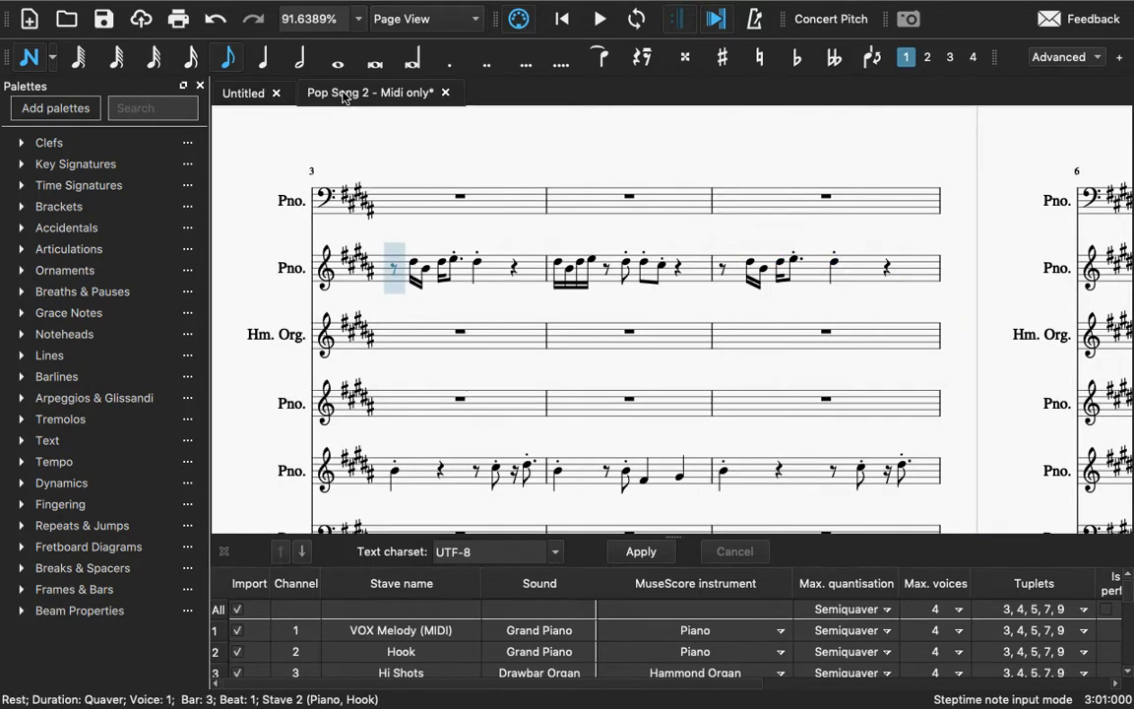
{"action": "key", "text": "Left"}
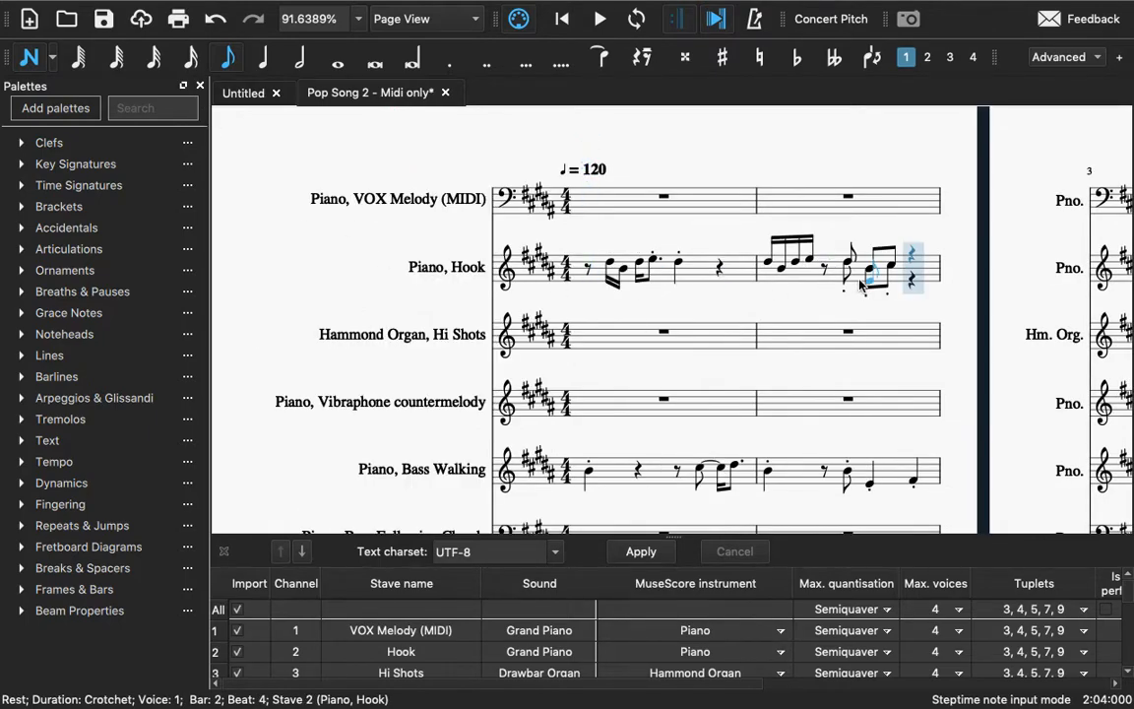
{"action": "left_click", "coordinate": [29, 59]}
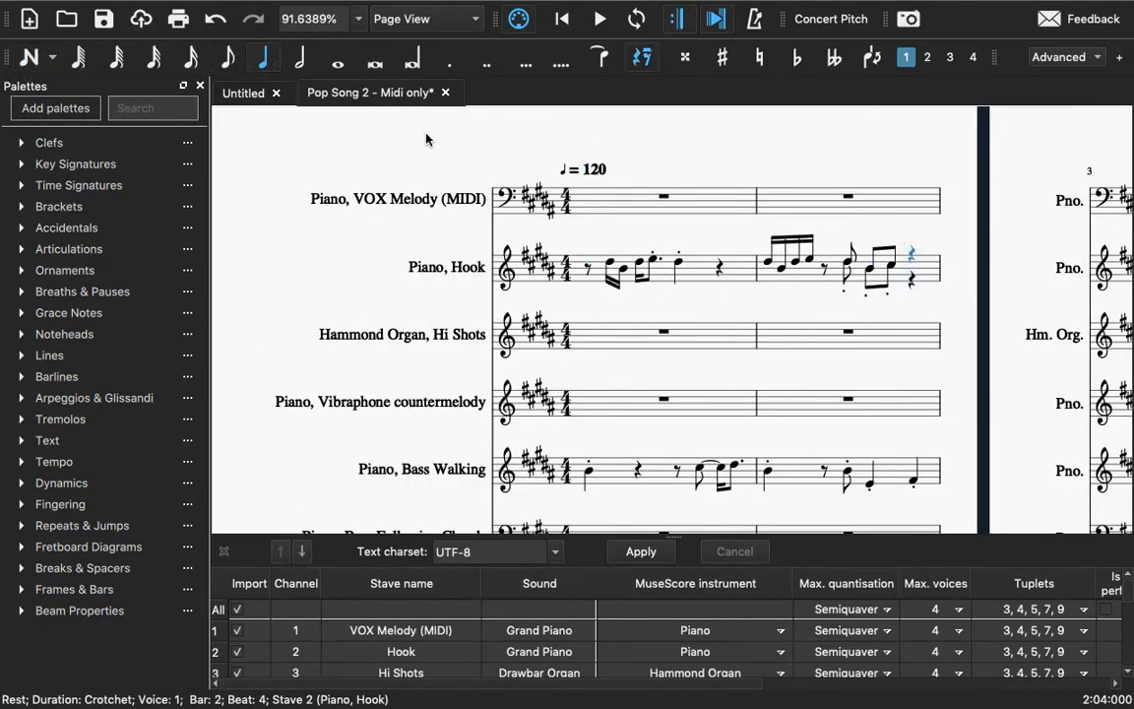
{"action": "left_click", "coordinate": [913, 283]}
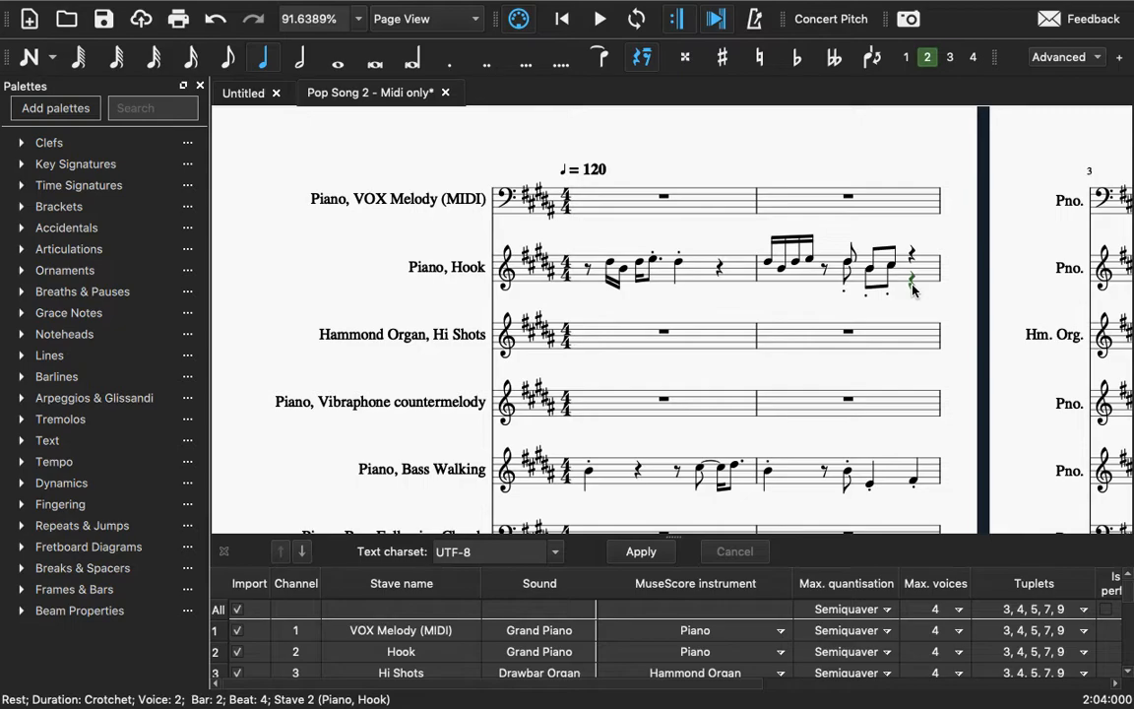
{"action": "key", "text": "Left"}
{"action": "key", "text": "Left"}
{"action": "key", "text": "Right"}
{"action": "key", "text": "alt+Down"}
{"action": "key", "text": "Left"}
{"action": "key", "text": "Delete"}
{"action": "key", "text": "Left"}
{"action": "key", "text": "Right"}
{"action": "key", "text": "Delete"}
{"action": "key", "text": "Left"}
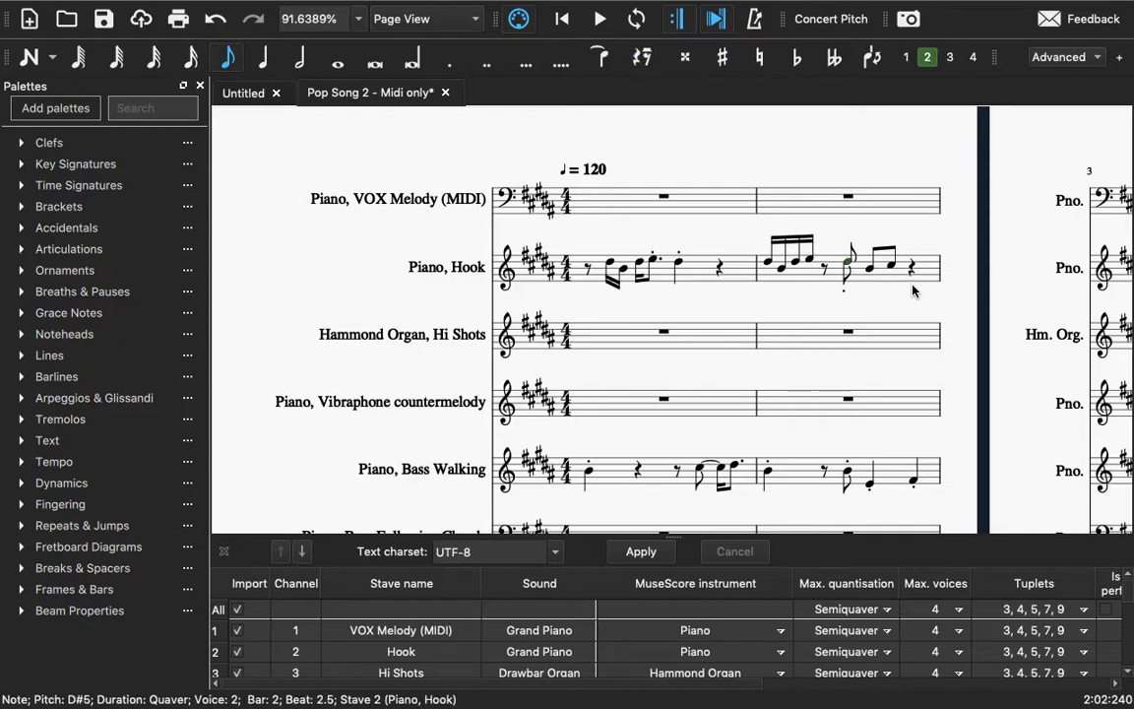
- Delete the remaining voice 2 quaver and its rest on beat 2.5 of bar 2 in the Hook stave
{"action": "key", "text": "Delete"}
{"action": "key", "text": "Delete"}
{"action": "key", "text": "Escape"}
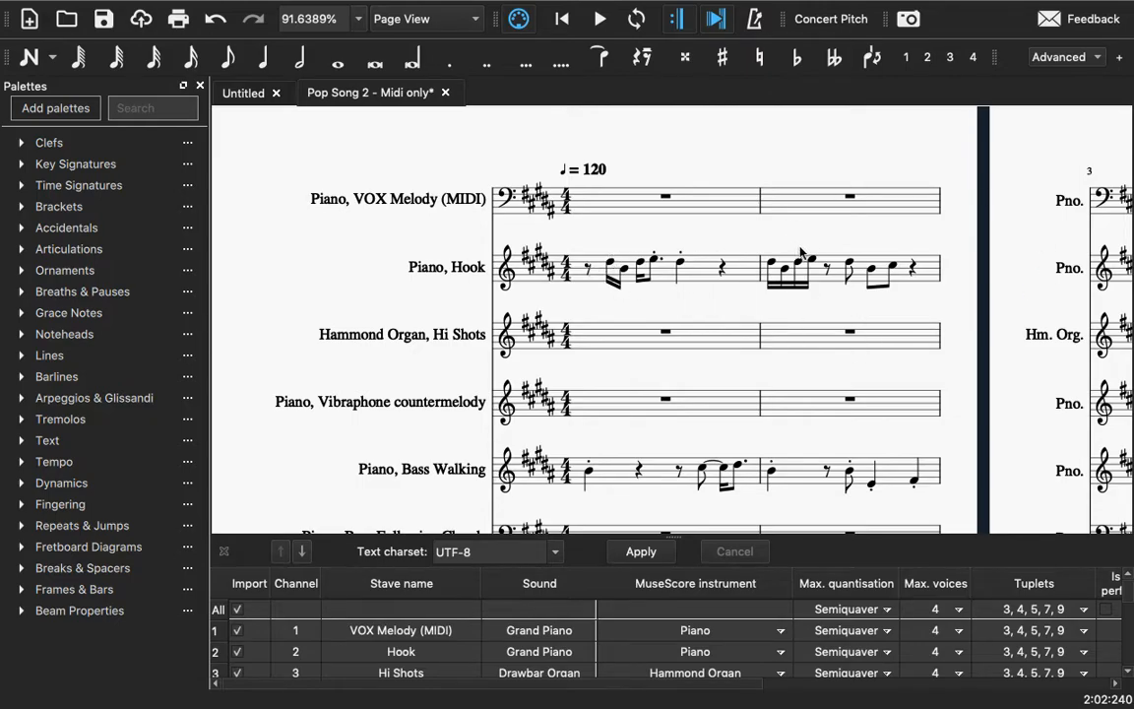
- Try to toggle off staccato on the three quavers from beat 2.5 of bar 4 in the Hook stave using the Staccato articulation
{"action": "scroll", "coordinate": [788, 276], "scroll_direction": "right", "scroll_amount": 5}
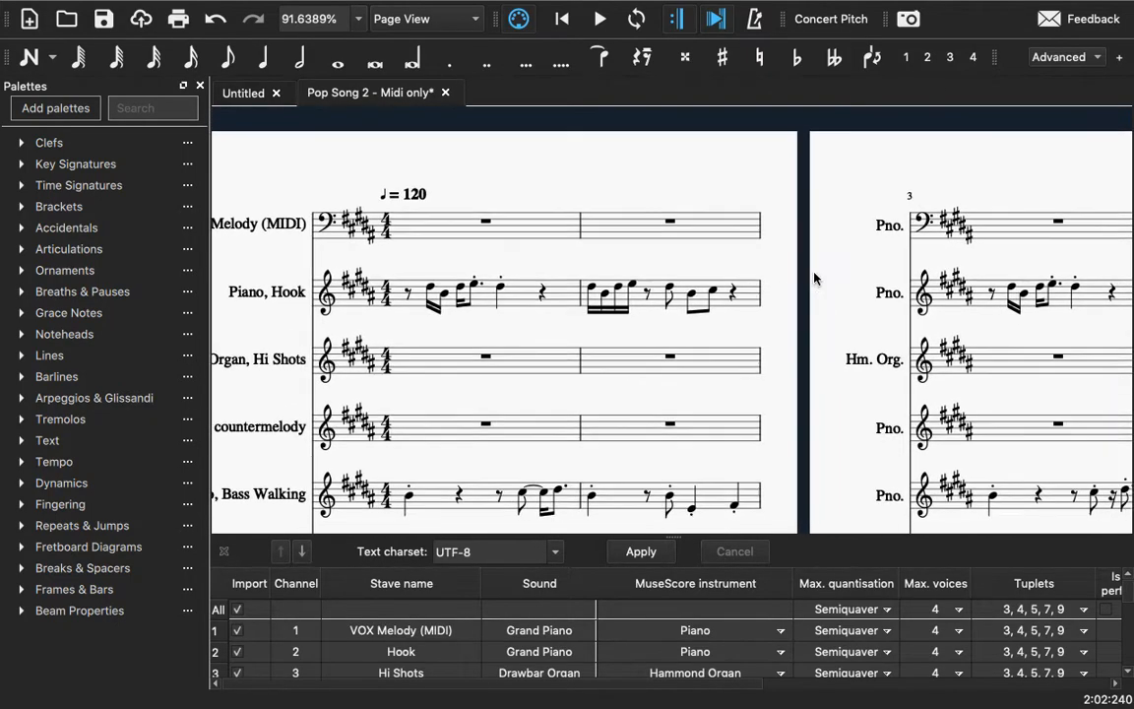
{"action": "scroll", "coordinate": [812, 279], "scroll_direction": "right", "scroll_amount": 2}
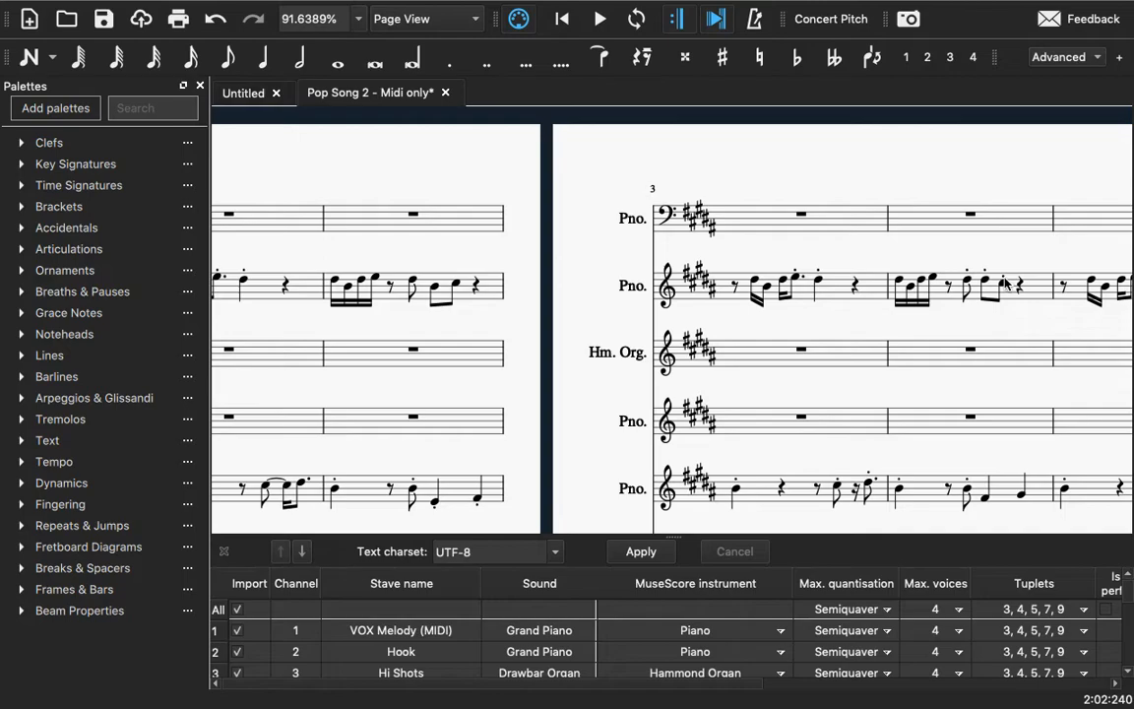
{"action": "left_click", "coordinate": [1003, 283]}
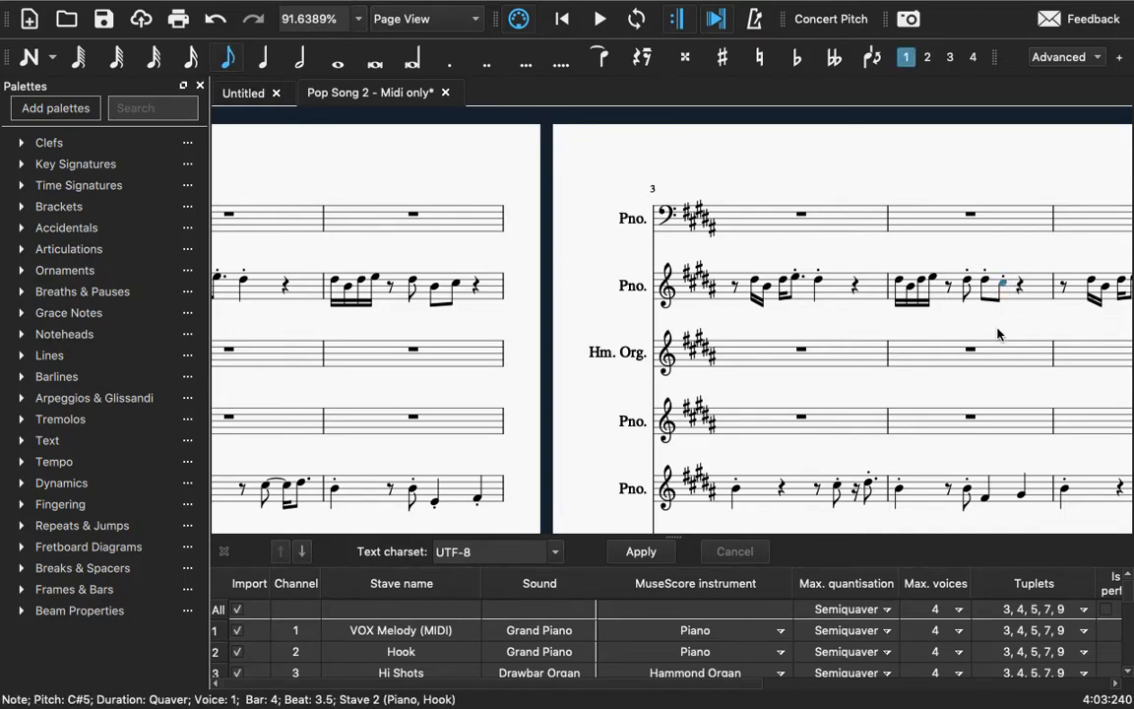
{"action": "key", "text": "shift+Left"}
{"action": "key", "text": "shift+Left"}
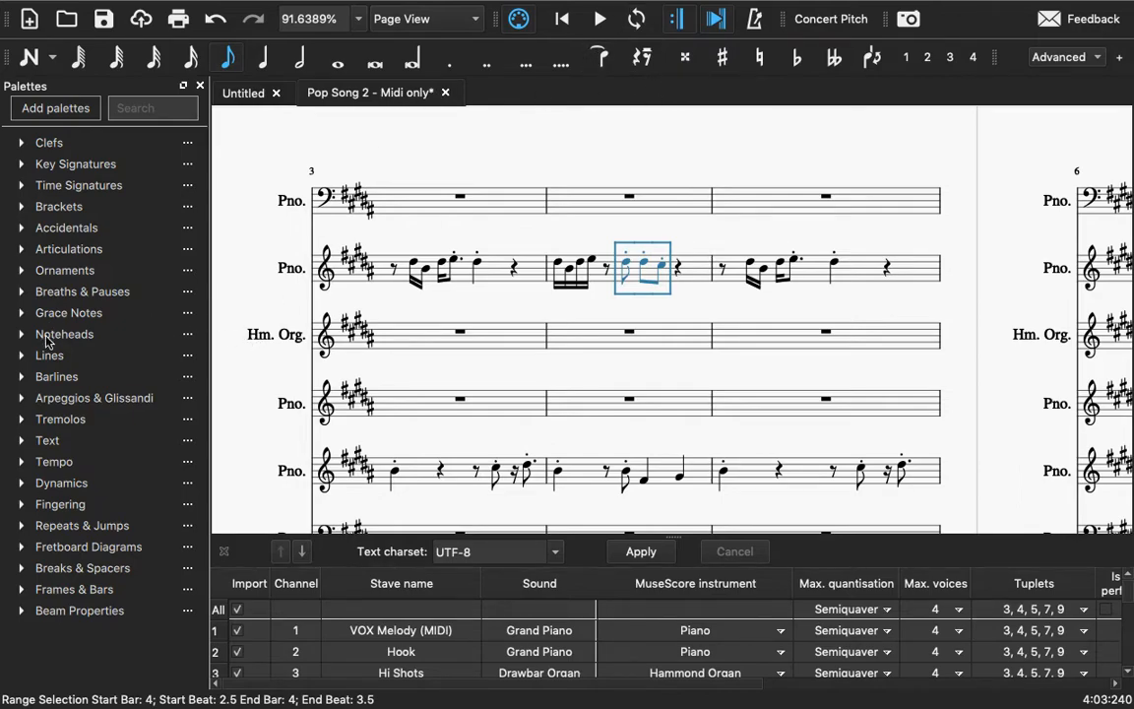
{"action": "left_click", "coordinate": [24, 250]}
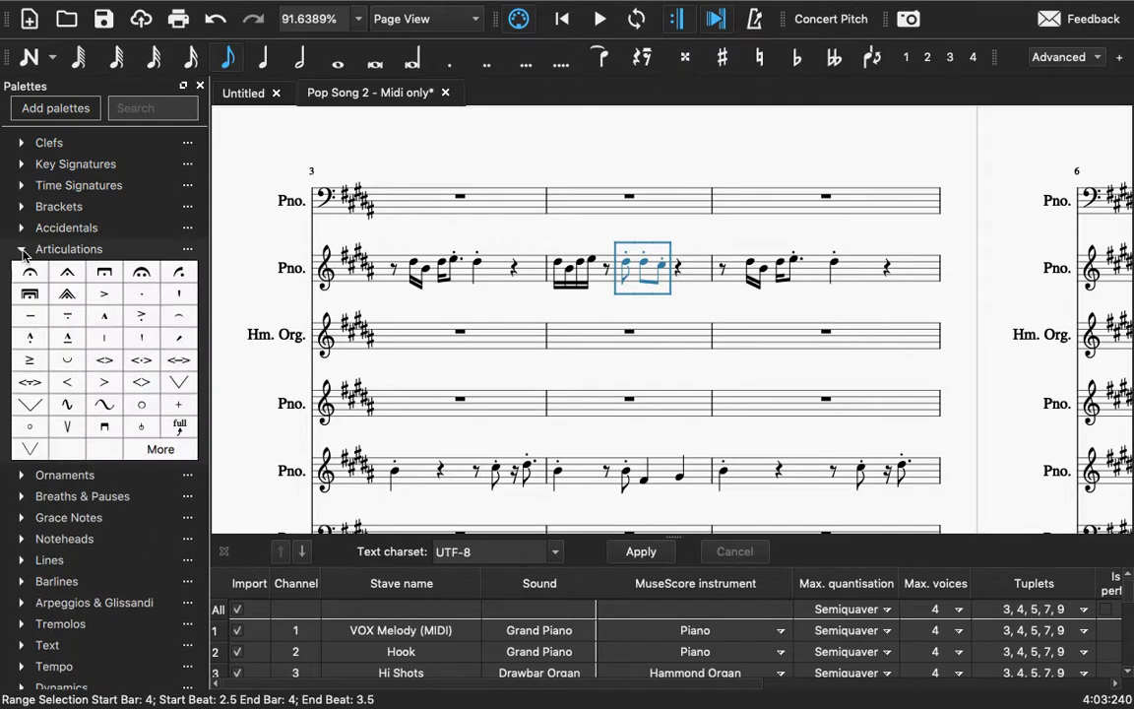
{"action": "left_click", "coordinate": [141, 295]}
{"action": "left_click", "coordinate": [598, 210]}
- Delete the individual staccato marks from the three quavers in bar 4 of the Hook stave
{"action": "left_click", "coordinate": [626, 253]}
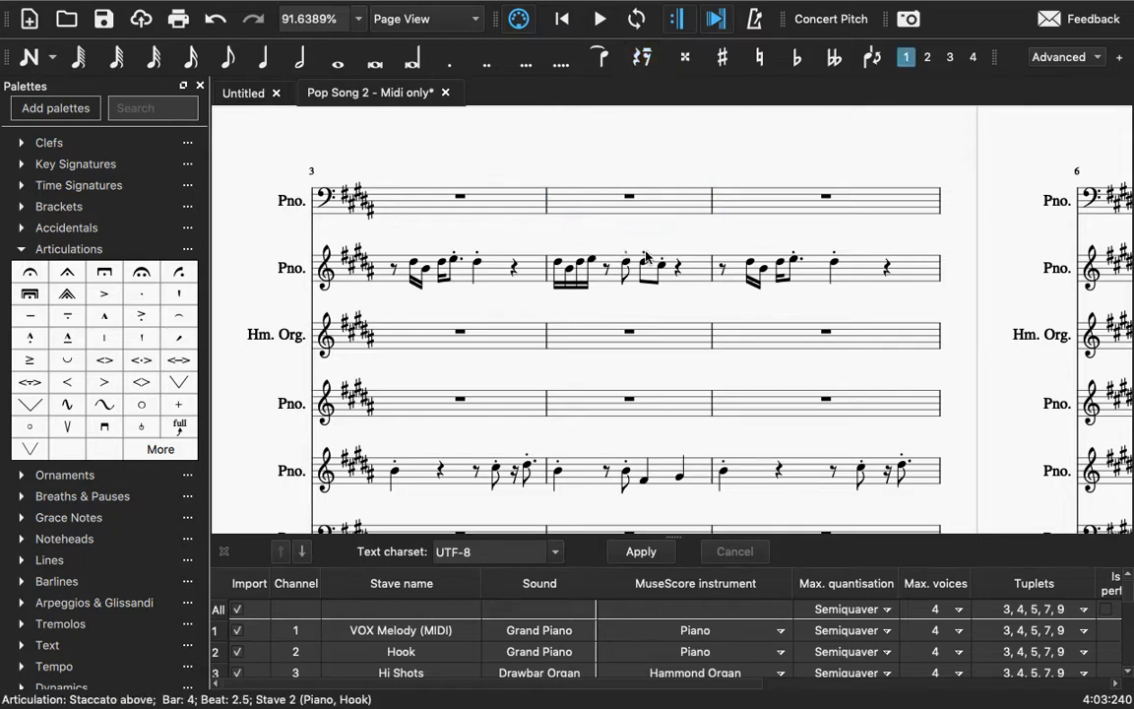
{"action": "key", "text": "Delete"}
{"action": "left_click", "coordinate": [658, 254]}
{"action": "left_click", "coordinate": [660, 262]}
{"action": "left_click", "coordinate": [660, 261]}
{"action": "left_click", "coordinate": [659, 261]}
{"action": "key", "text": "Delete"}
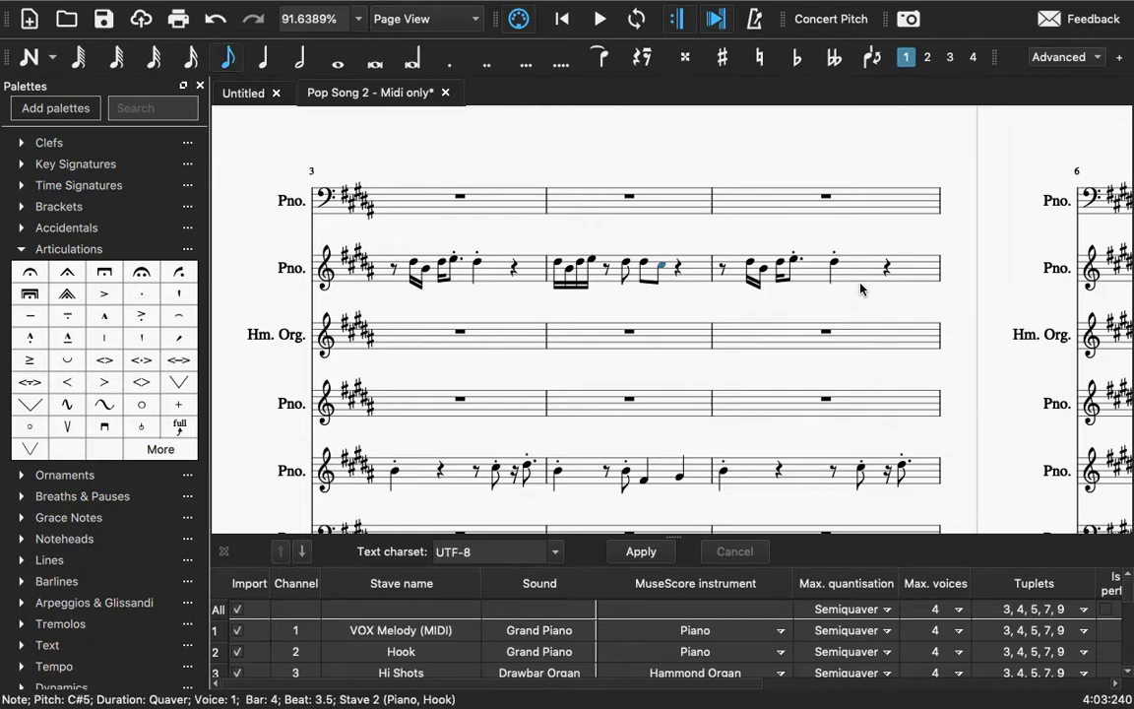
- Delete the staccato marks from the beat 3 crotchet and the dotted quaver in bar 3 of the Hook stave
{"action": "left_click", "coordinate": [473, 256]}
{"action": "key", "text": "Delete"}
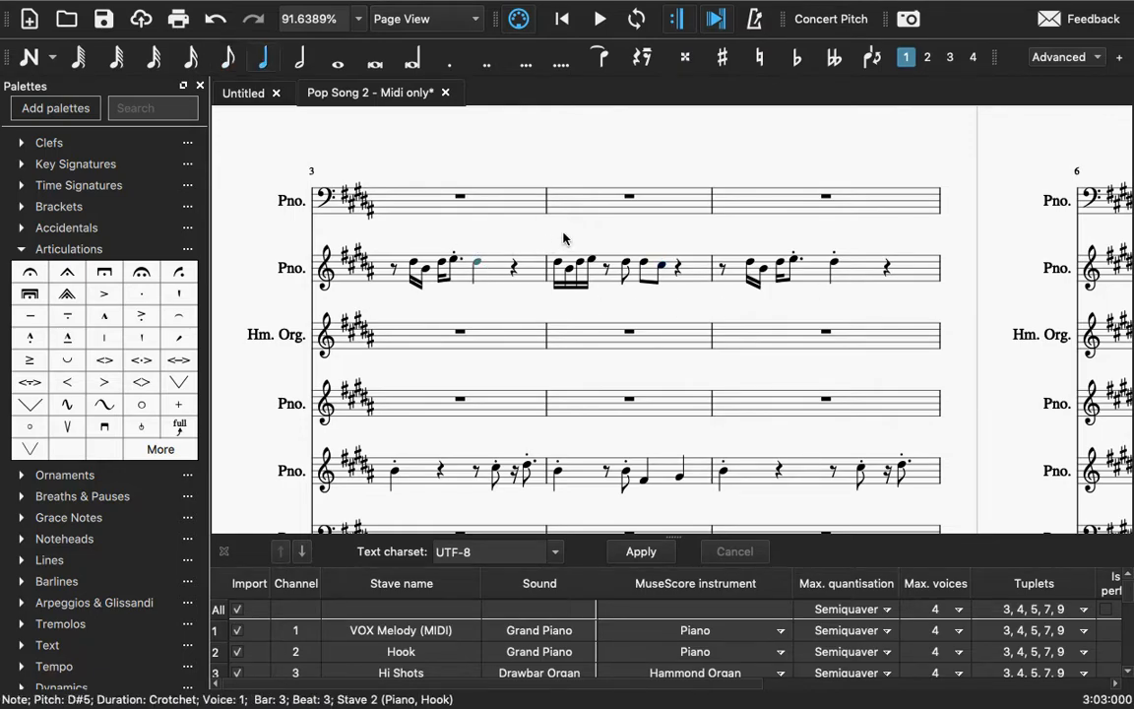
{"action": "left_click", "coordinate": [450, 252]}
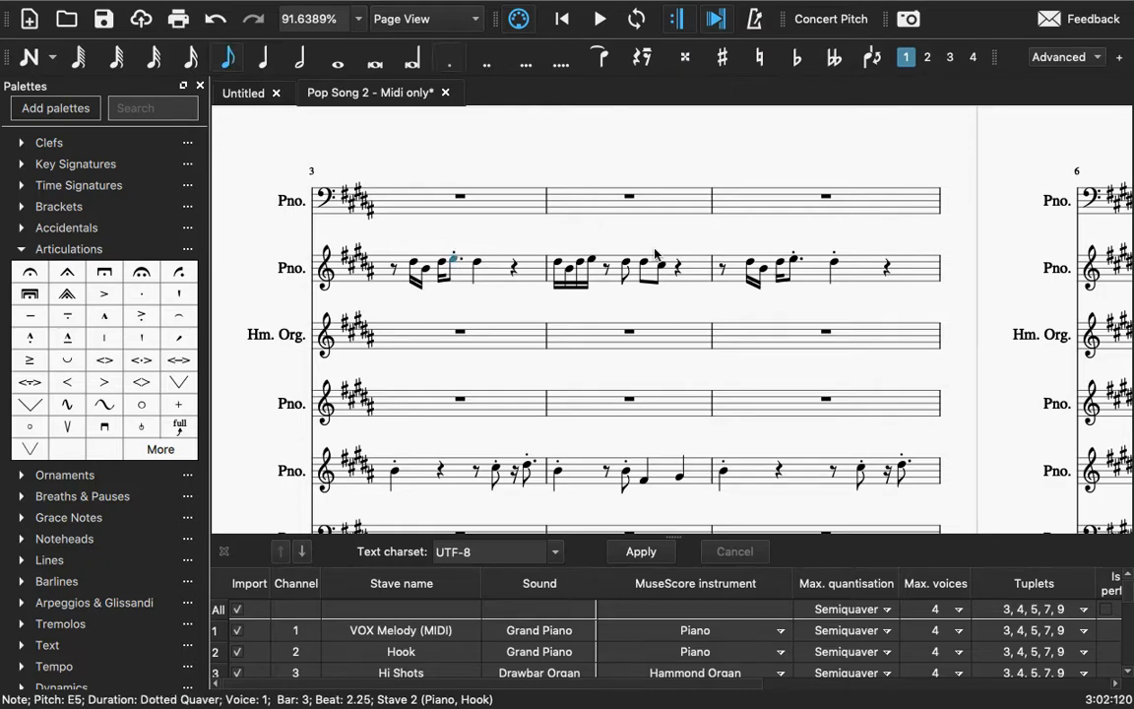
{"action": "left_click", "coordinate": [451, 252]}
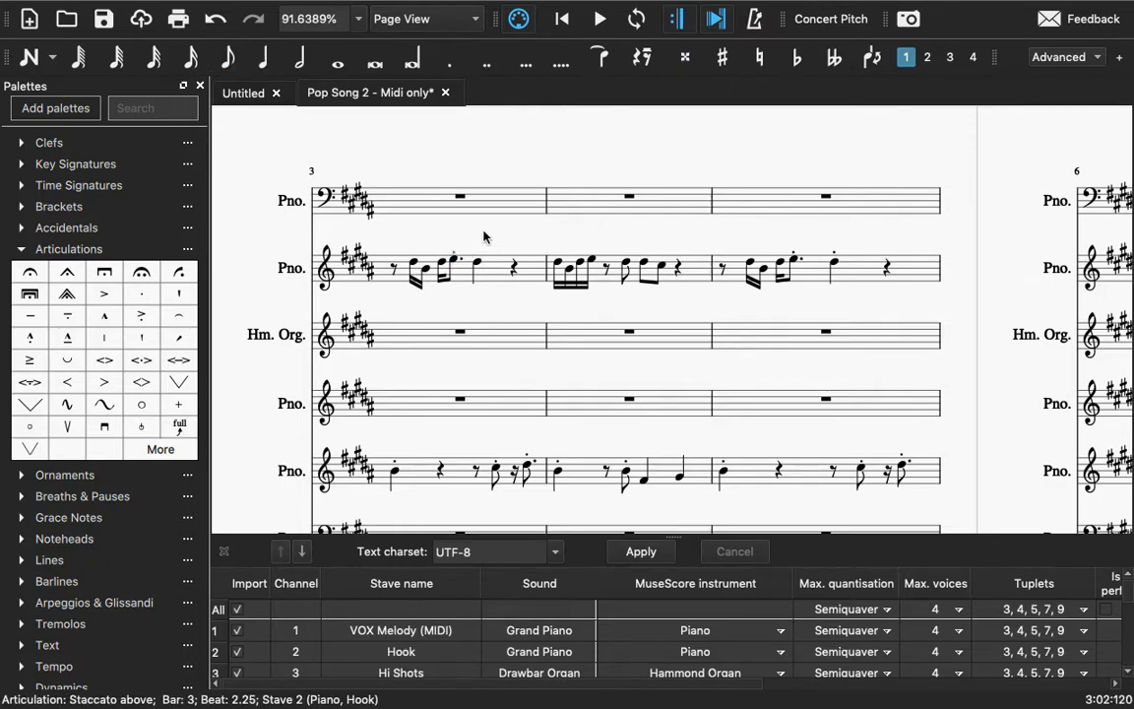
{"action": "key", "text": "Delete"}
- Delete the staccato marks from the dotted quaver and the beat 3 crotchet in bar 1 of the Hook stave
{"action": "scroll", "coordinate": [471, 260], "scroll_direction": "left", "scroll_amount": 10}
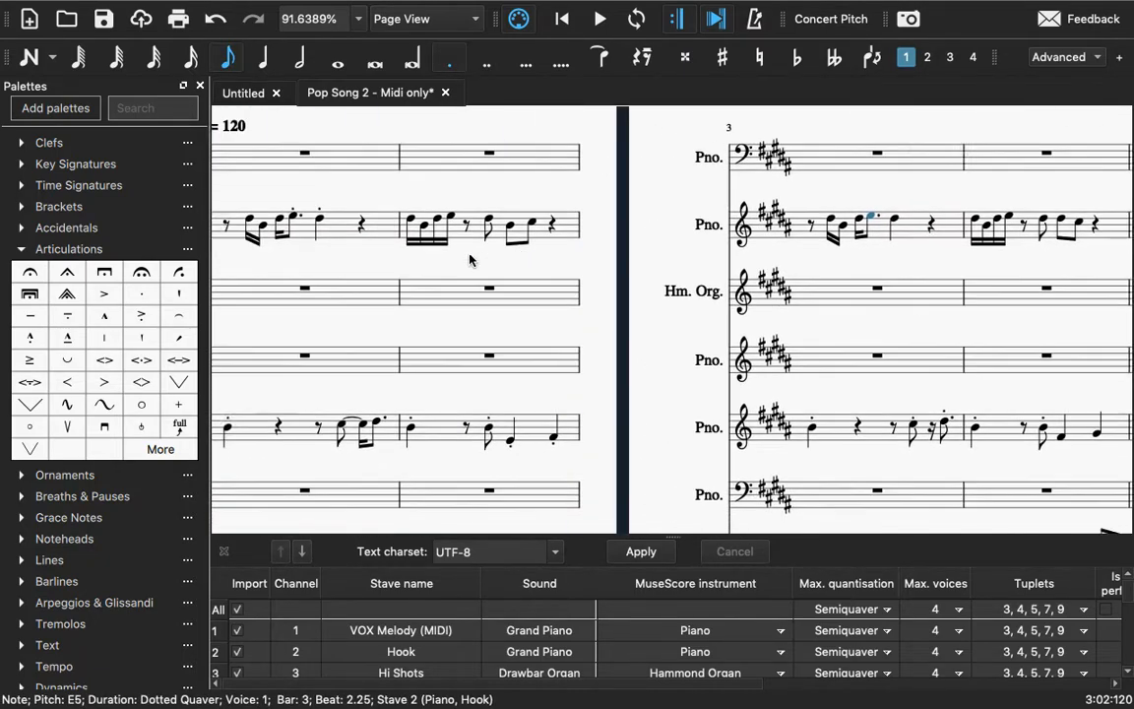
{"action": "left_click", "coordinate": [684, 258]}
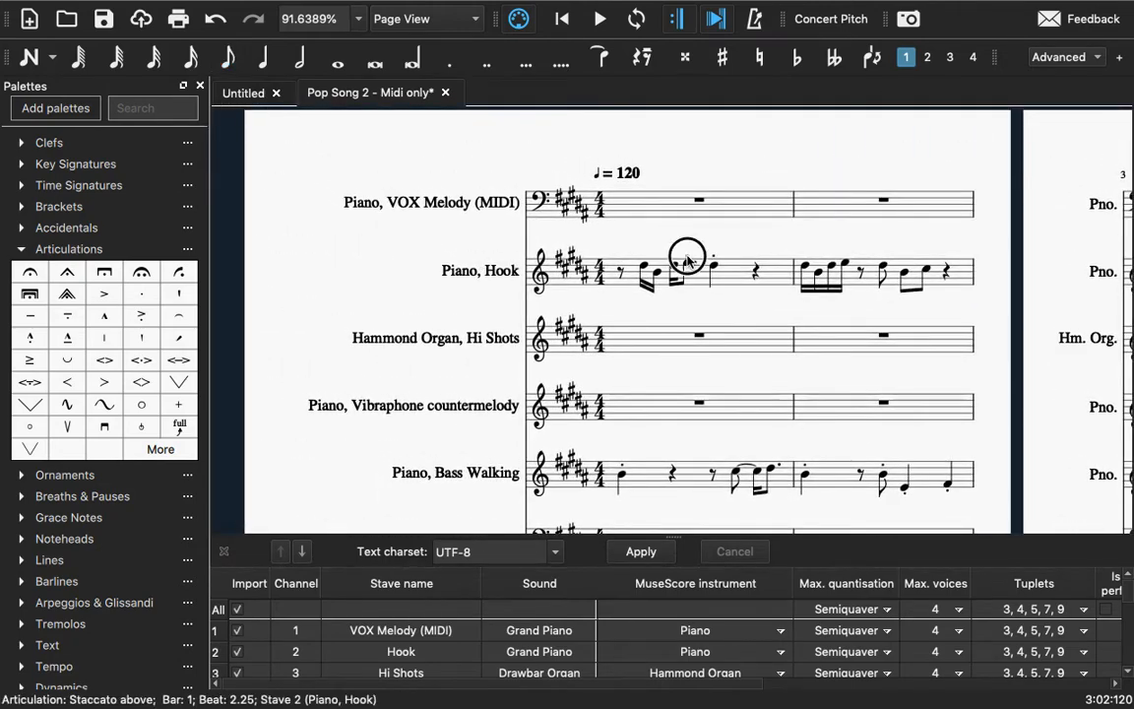
{"action": "key", "text": "Delete"}
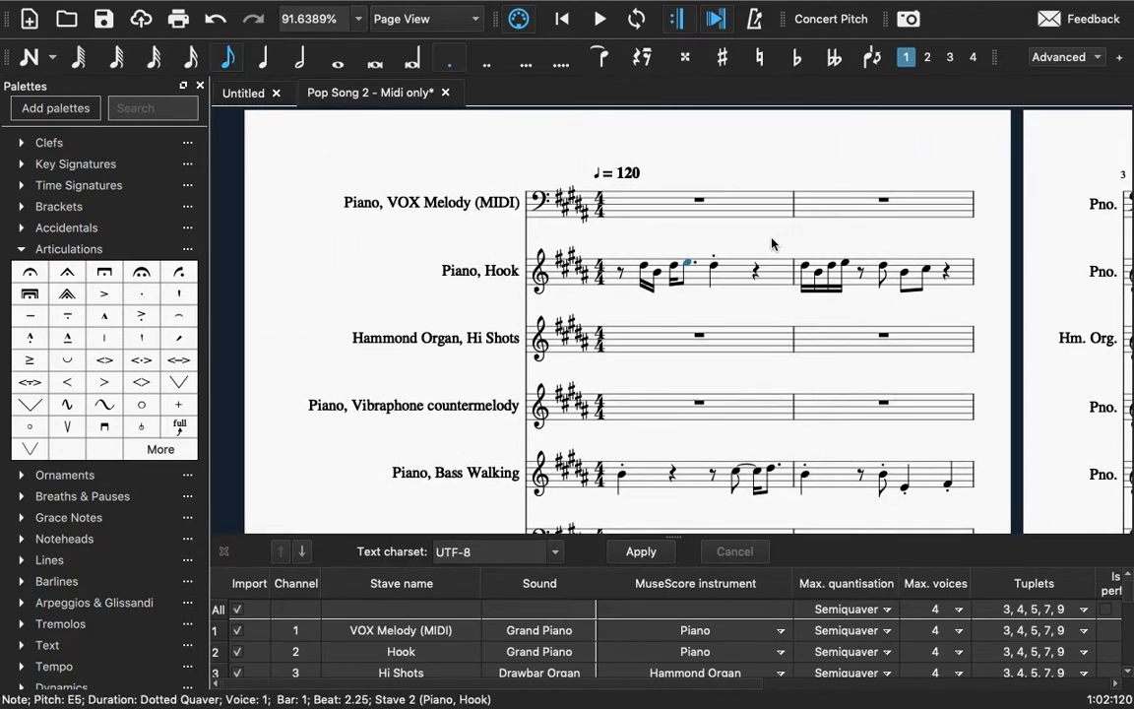
{"action": "left_click", "coordinate": [715, 257]}
{"action": "key", "text": "Delete"}
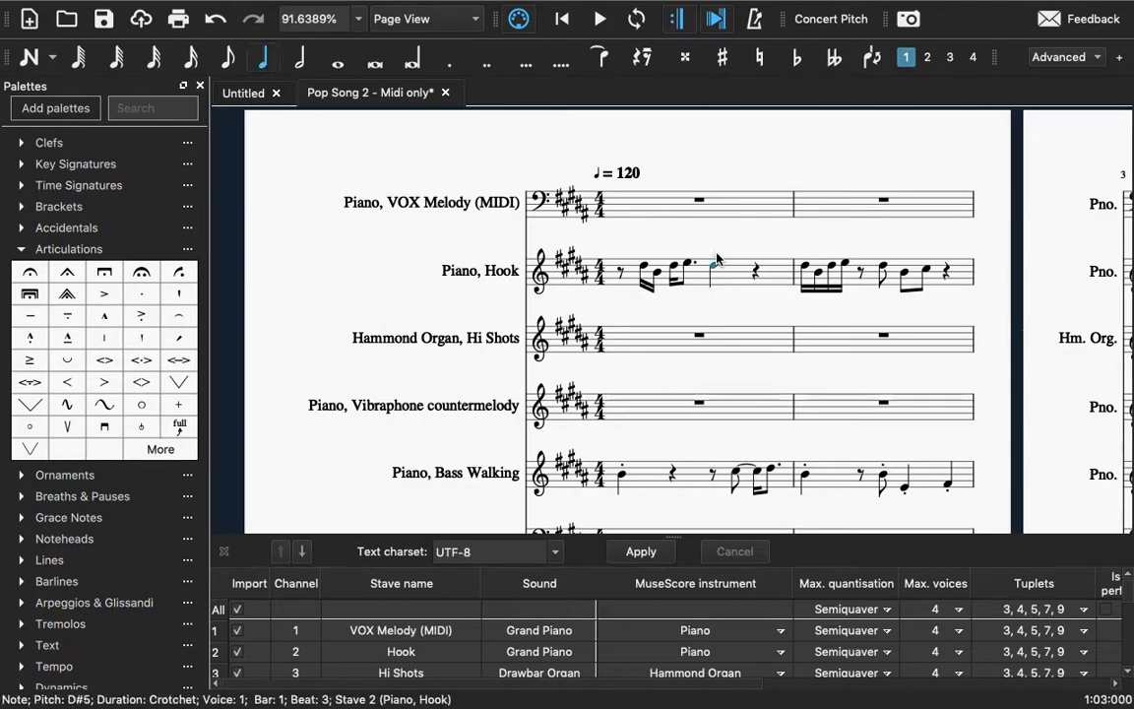
- Zoom the score out to about 48% and hide the MIDI import settings
{"action": "scroll", "coordinate": [717, 259], "scroll_direction": "down", "scroll_amount": 5}
{"action": "scroll", "coordinate": [717, 259], "scroll_direction": "right", "scroll_amount": 2}
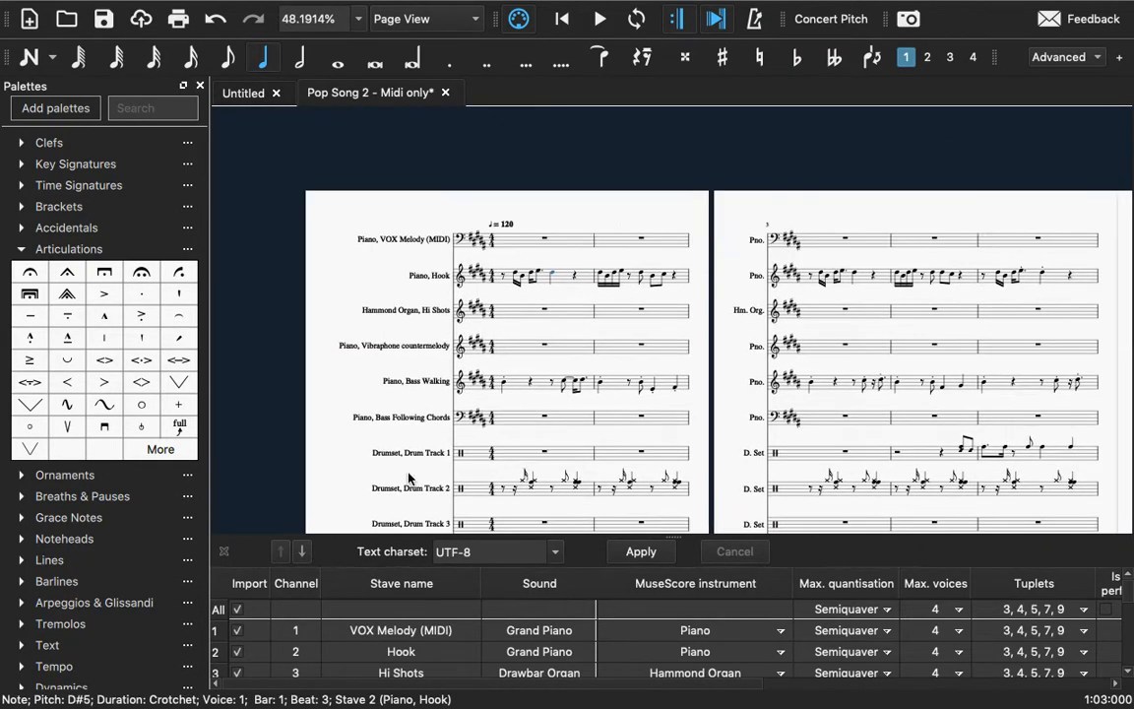
{"action": "left_click", "coordinate": [224, 552]}
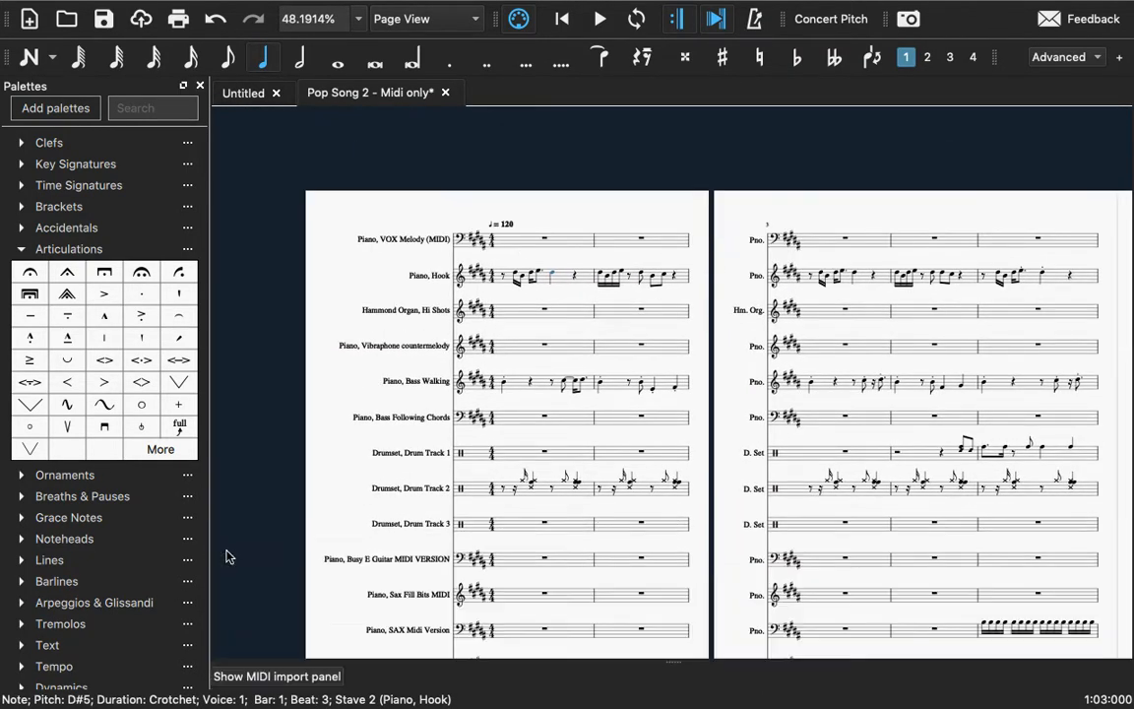
- Select and copy bars 1 to 4 of the Hook stave
{"action": "left_click", "coordinate": [506, 278]}
{"action": "key", "text": "shift+Right"}
{"action": "key", "text": "shift+Right"}
{"action": "key", "text": "shift+Right"}
{"action": "key", "text": "shift+Right"}
{"action": "key", "text": "shift+Right"}
{"action": "key", "text": "shift+Right"}
{"action": "key", "text": "shift+Right"}
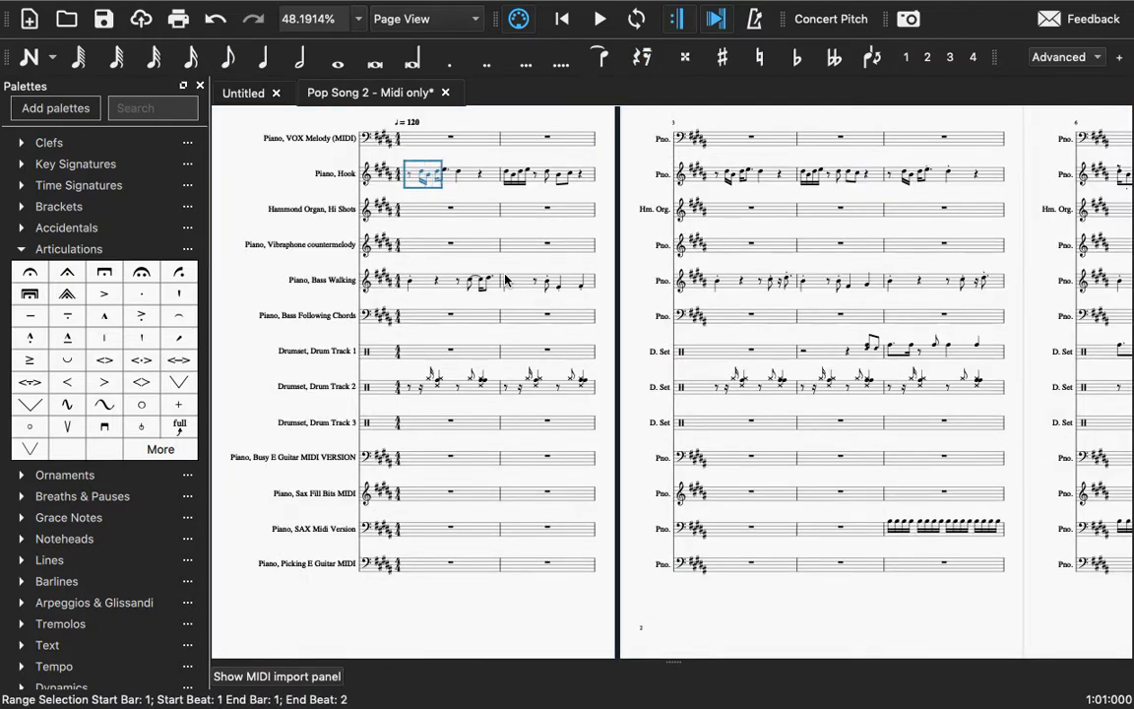
{"action": "key", "text": "shift+Right"}
{"action": "key", "text": "shift+Right"}
{"action": "key", "text": "shift+Right"}
{"action": "key", "text": "shift+Right"}
{"action": "key", "text": "shift+Right"}
{"action": "key", "text": "shift+Right"}
{"action": "key", "text": "shift+Right"}
{"action": "key", "text": "shift+Right"}
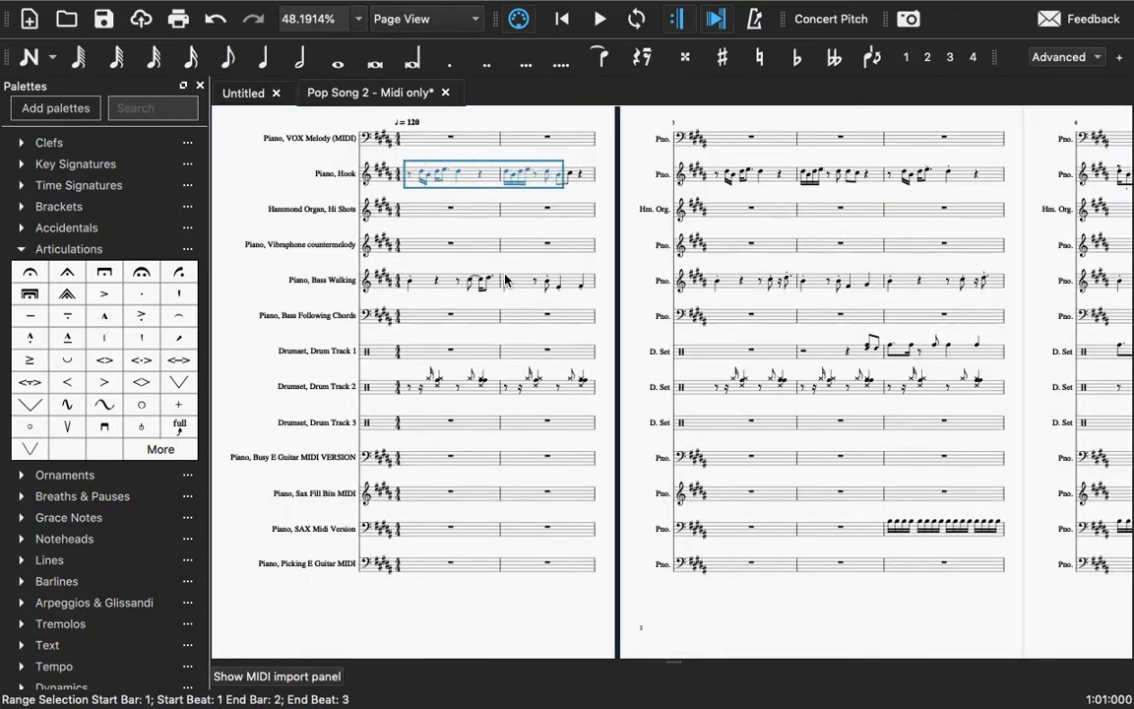
{"action": "key", "text": "shift+Right"}
{"action": "key", "text": "shift+Right"}
{"action": "key", "text": "shift+Right"}
{"action": "key", "text": "shift+Right"}
{"action": "key", "text": "shift+Right"}
{"action": "key", "text": "shift+Right"}
{"action": "key", "text": "shift+Right"}
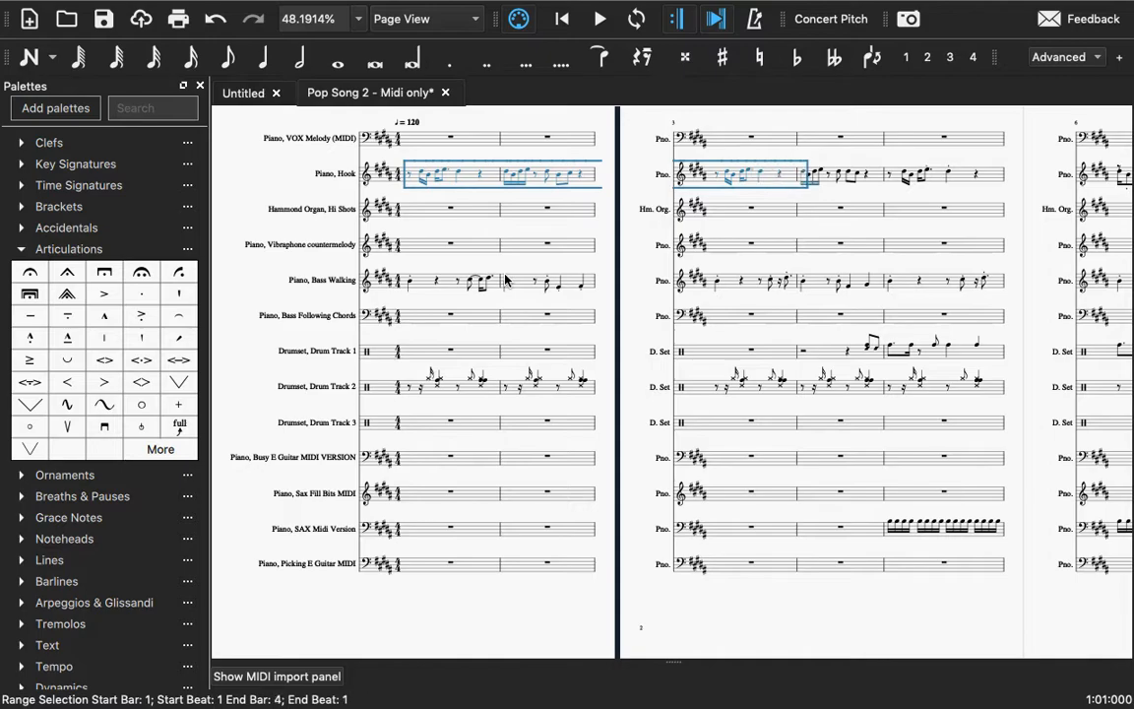
{"action": "key", "text": "shift+Right"}
{"action": "key", "text": "shift+Right"}
{"action": "key", "text": "shift+Right"}
{"action": "key", "text": "shift+Right"}
{"action": "key", "text": "shift+Right"}
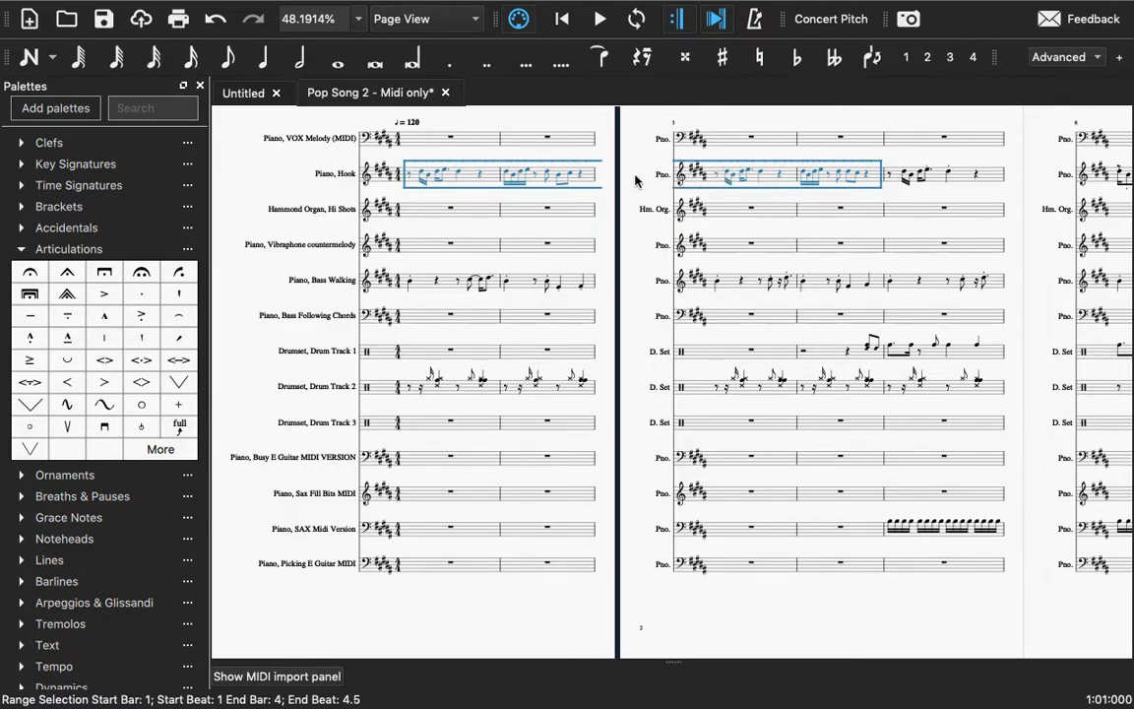
- Paste the copied four-bar phrase into the Hook stave at bars 5, 9, 13 and 17
{"action": "left_click", "coordinate": [893, 179]}
{"action": "key", "text": "ctrl+v"}
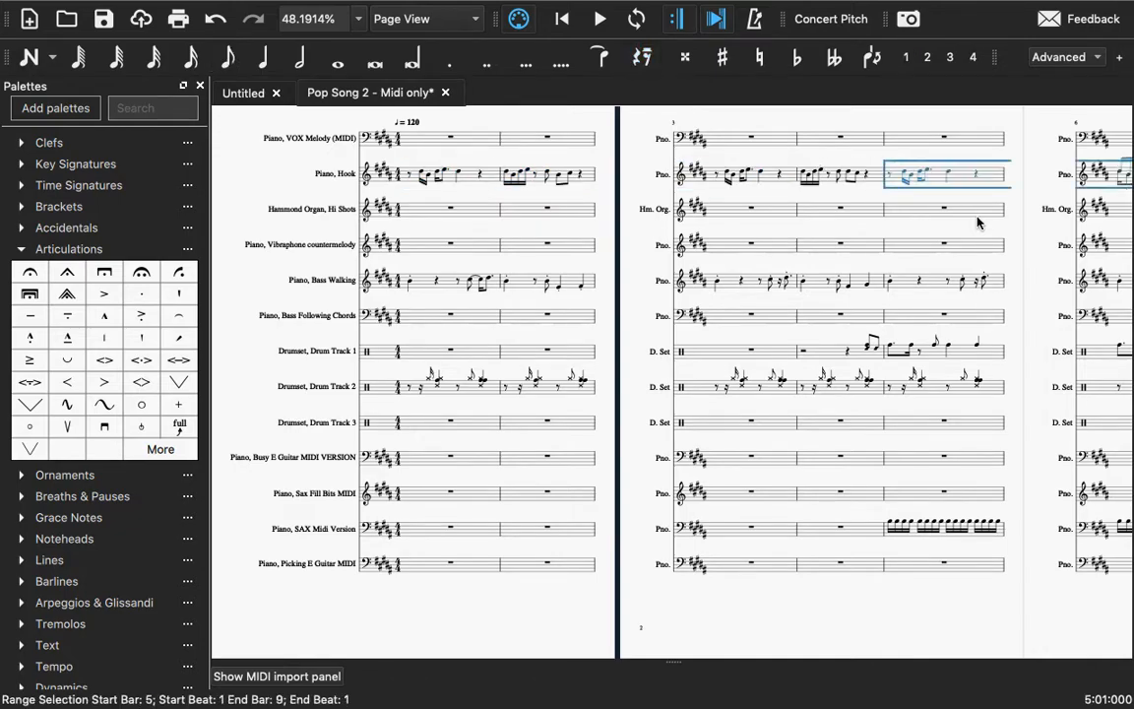
{"action": "scroll", "coordinate": [1061, 223], "scroll_direction": "right", "scroll_amount": 8}
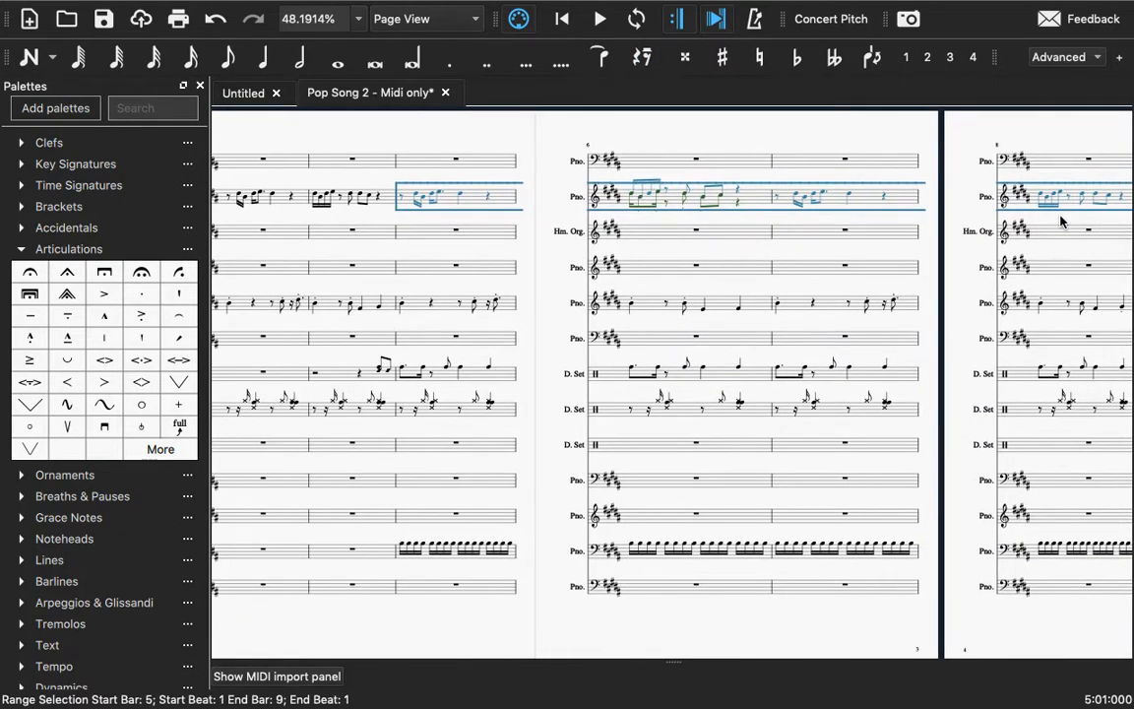
{"action": "scroll", "coordinate": [1061, 222], "scroll_direction": "right", "scroll_amount": 2}
{"action": "key", "text": "Right"}
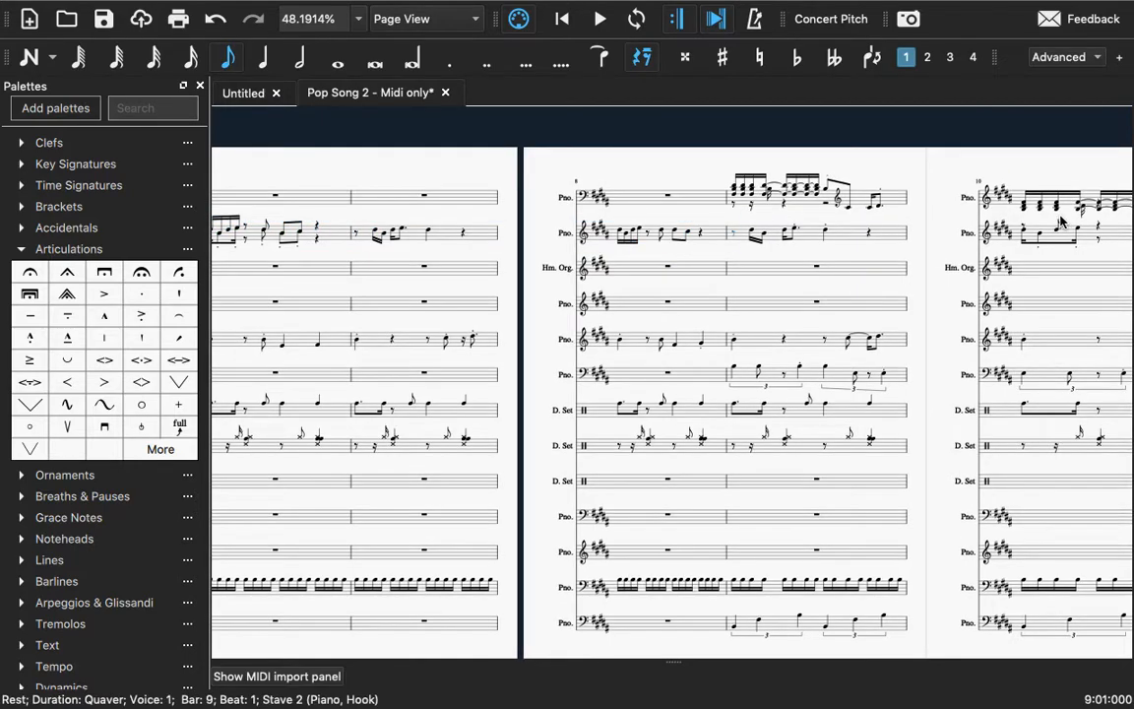
{"action": "key", "text": "ctrl+v"}
{"action": "key", "text": "Right"}
{"action": "key", "text": "ctrl+v"}
{"action": "key", "text": "Right"}
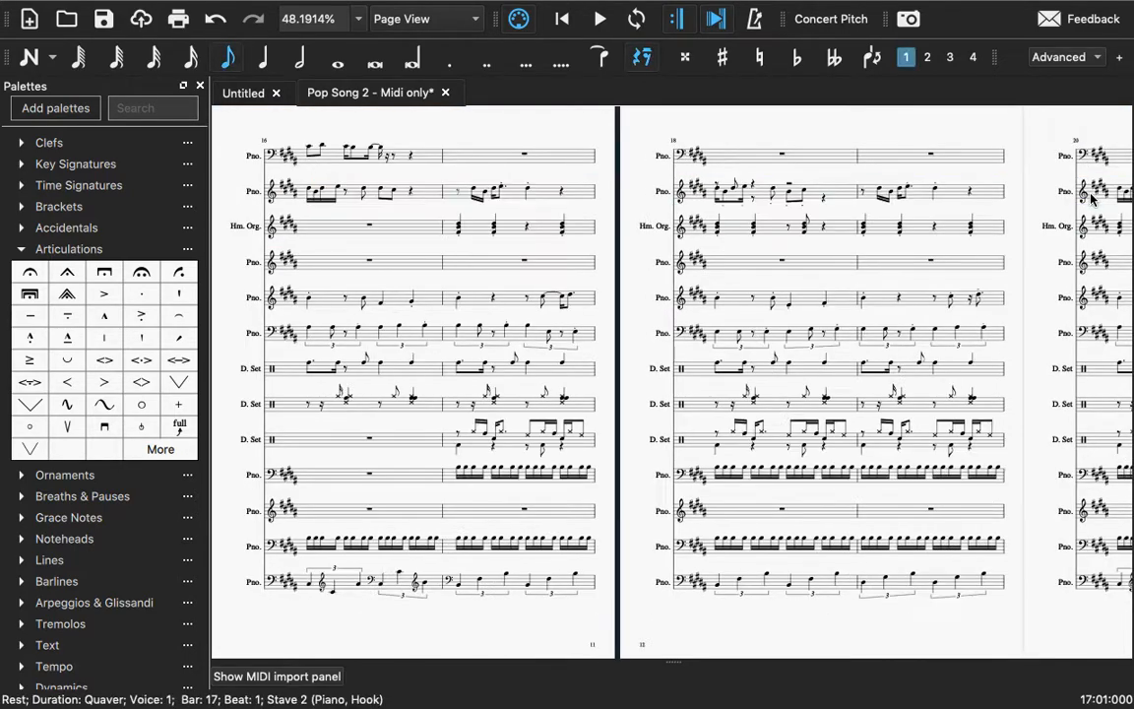
{"action": "key", "text": "ctrl+v"}
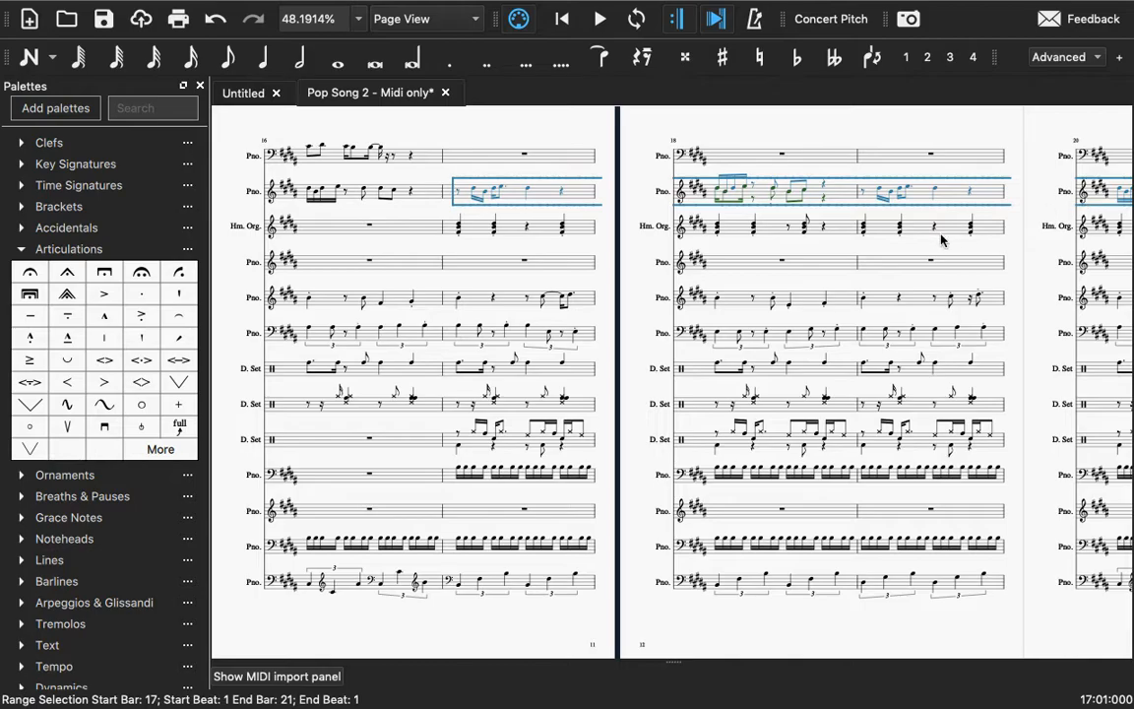
- Play back the opening bars of the score from the first Bass Walking note, and stop playback
{"action": "scroll", "coordinate": [852, 217], "scroll_direction": "left", "scroll_amount": 8}
{"action": "scroll", "coordinate": [853, 215], "scroll_direction": "left", "scroll_amount": 6}
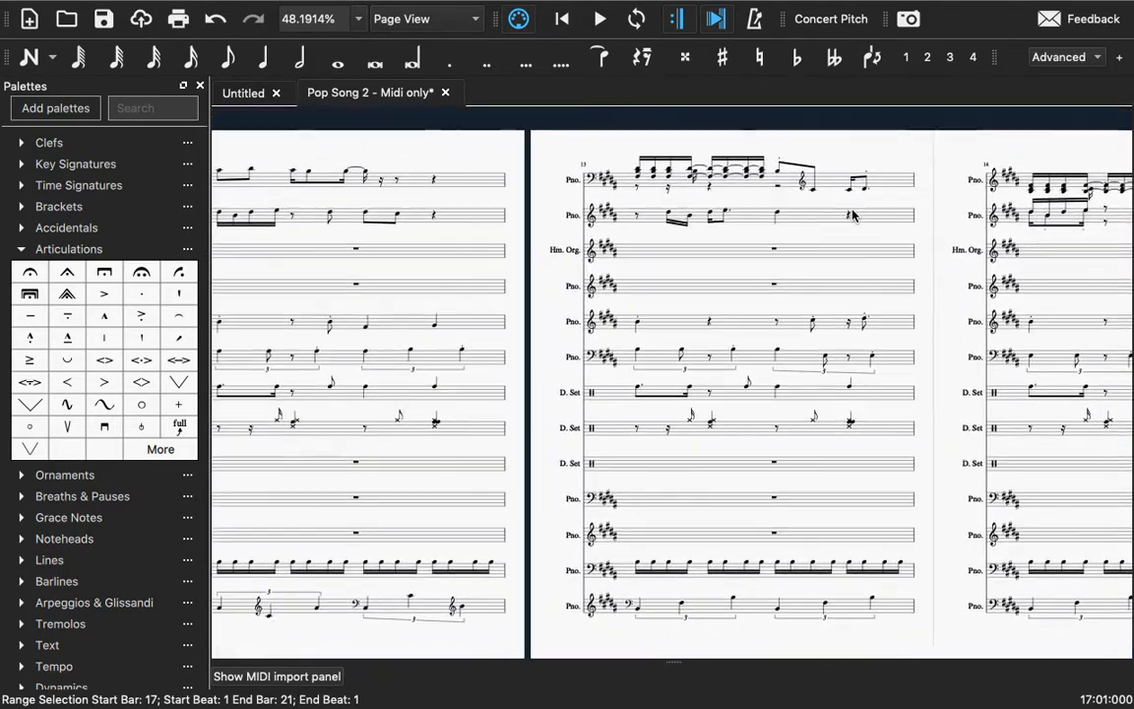
{"action": "scroll", "coordinate": [549, 228], "scroll_direction": "left", "scroll_amount": 10}
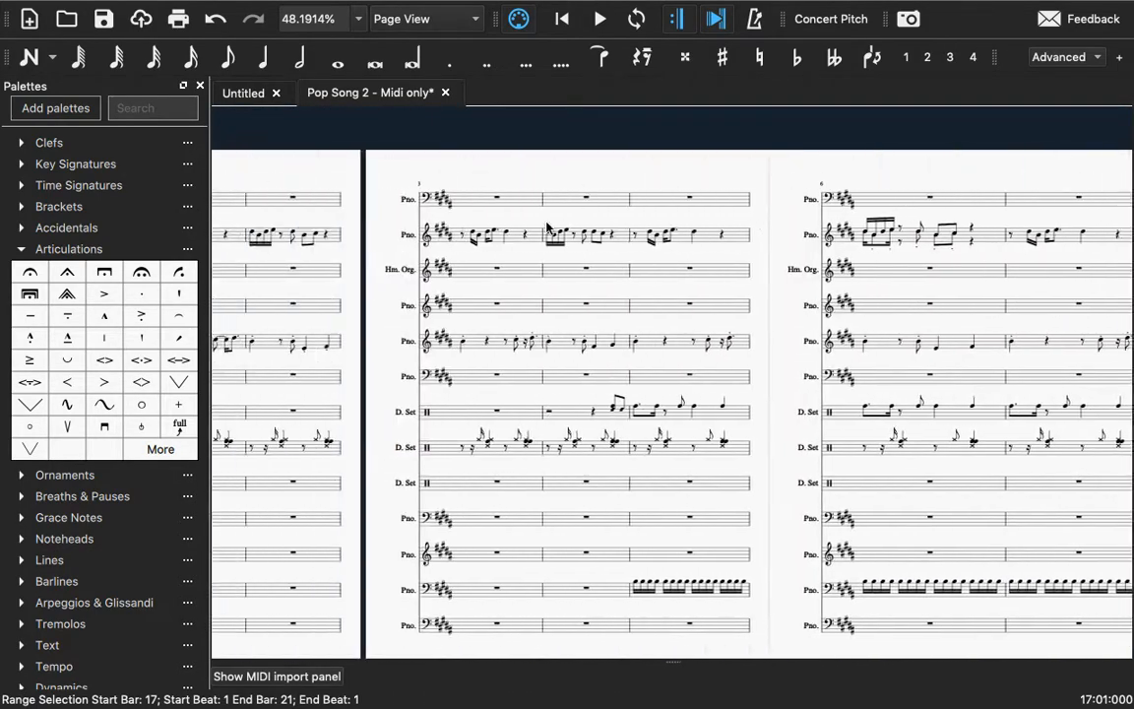
{"action": "scroll", "coordinate": [548, 228], "scroll_direction": "right", "scroll_amount": 6}
{"action": "scroll", "coordinate": [548, 228], "scroll_direction": "left", "scroll_amount": 6}
{"action": "scroll", "coordinate": [548, 229], "scroll_direction": "down", "scroll_amount": 2}
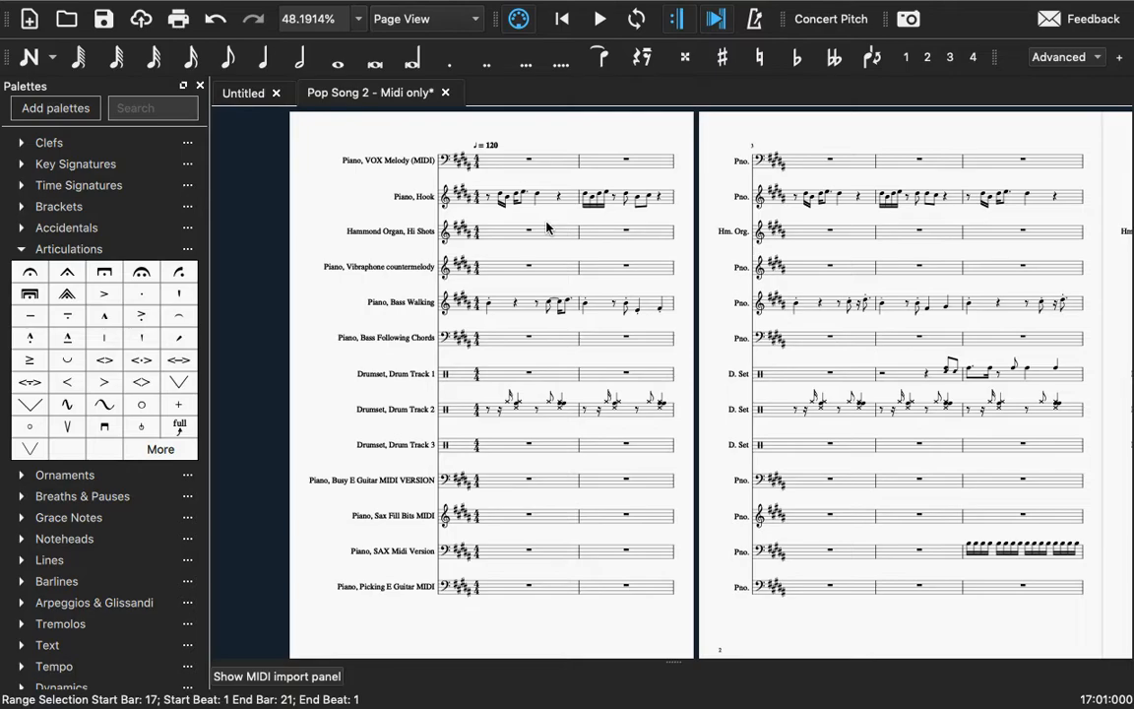
{"action": "left_click", "coordinate": [489, 306]}
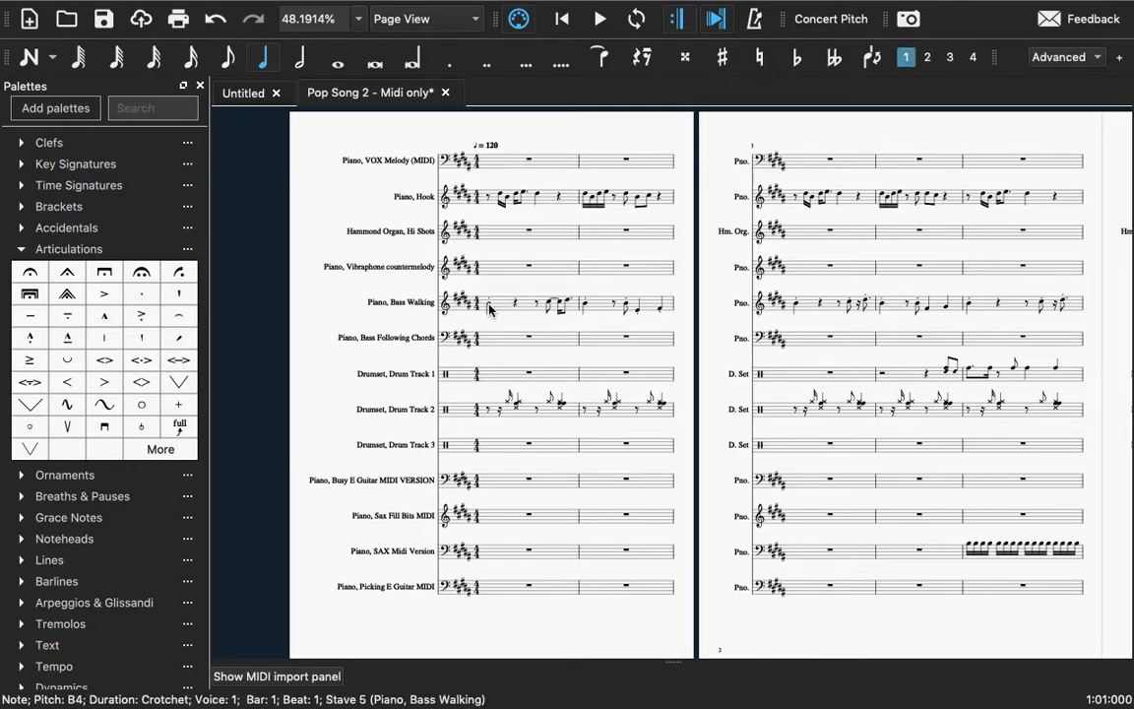
{"action": "key", "text": "p"}
{"action": "key", "text": "p"}
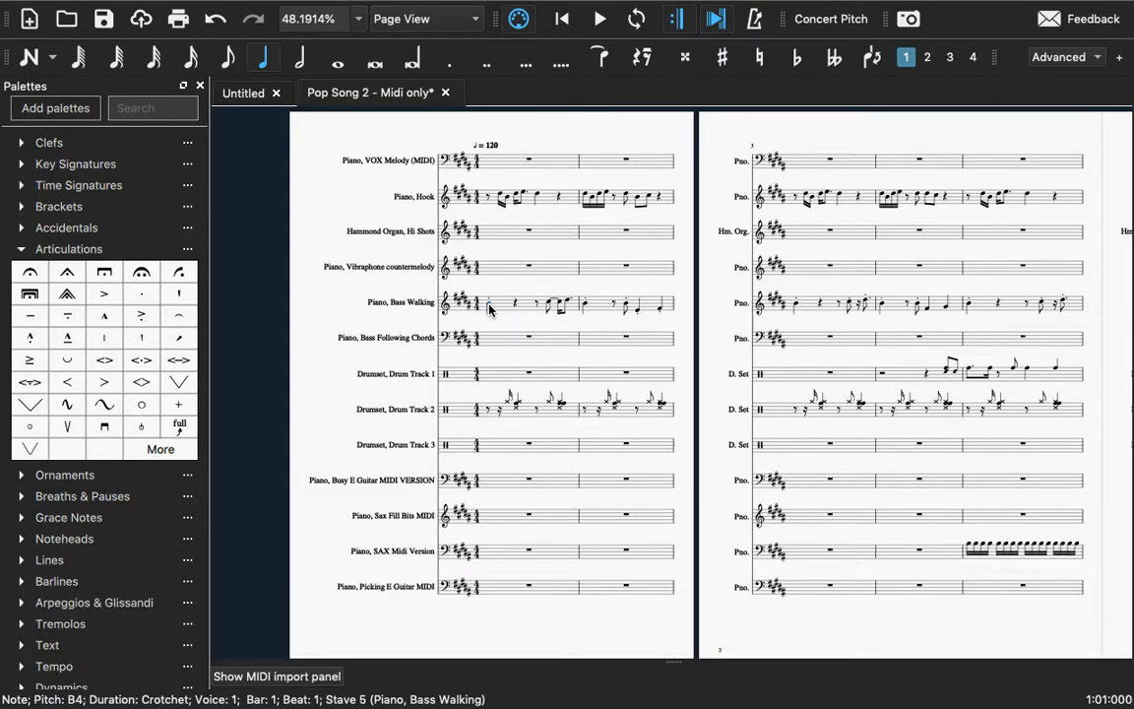
{"action": "left_click", "coordinate": [603, 18]}
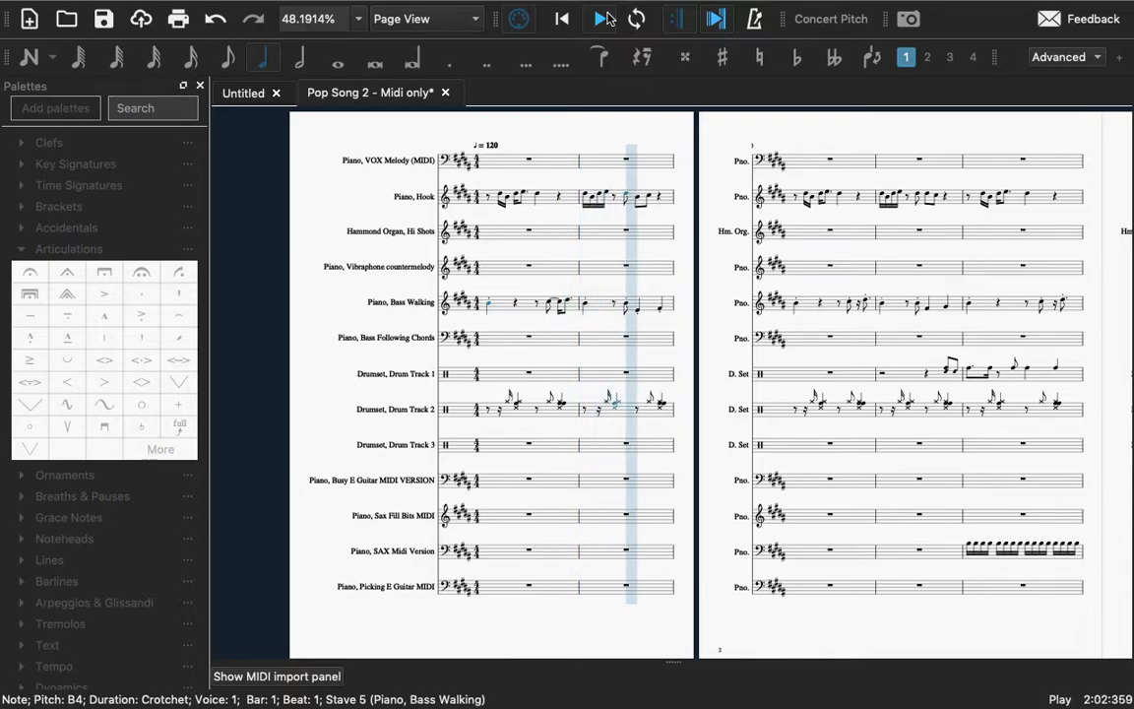
{"action": "left_click", "coordinate": [603, 18]}
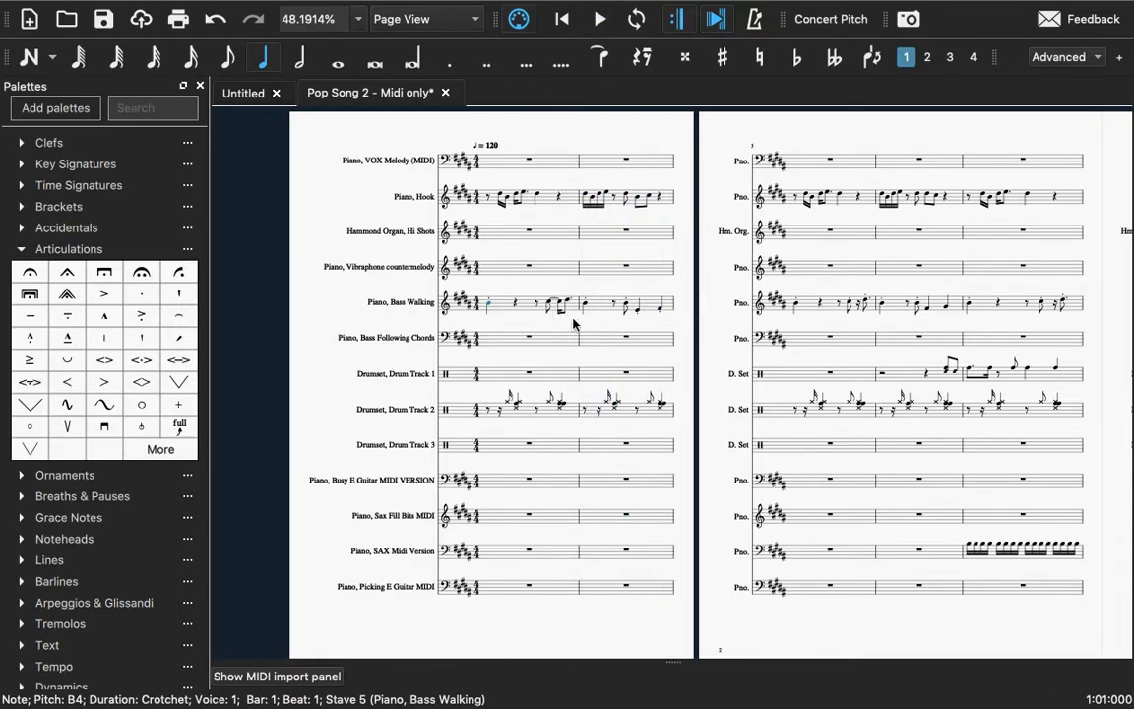
{"action": "left_click", "coordinate": [498, 307]}
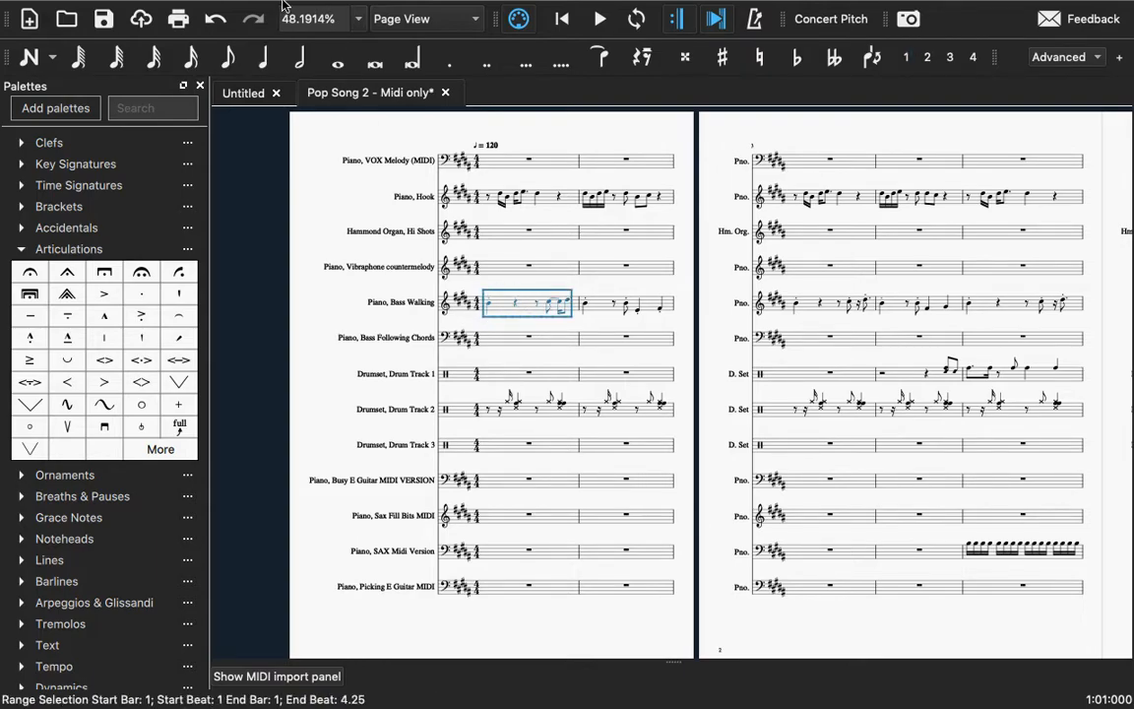
{"action": "mouse_move", "coordinate": [278, 6]}
{"action": "left_click", "coordinate": [216, 10]}
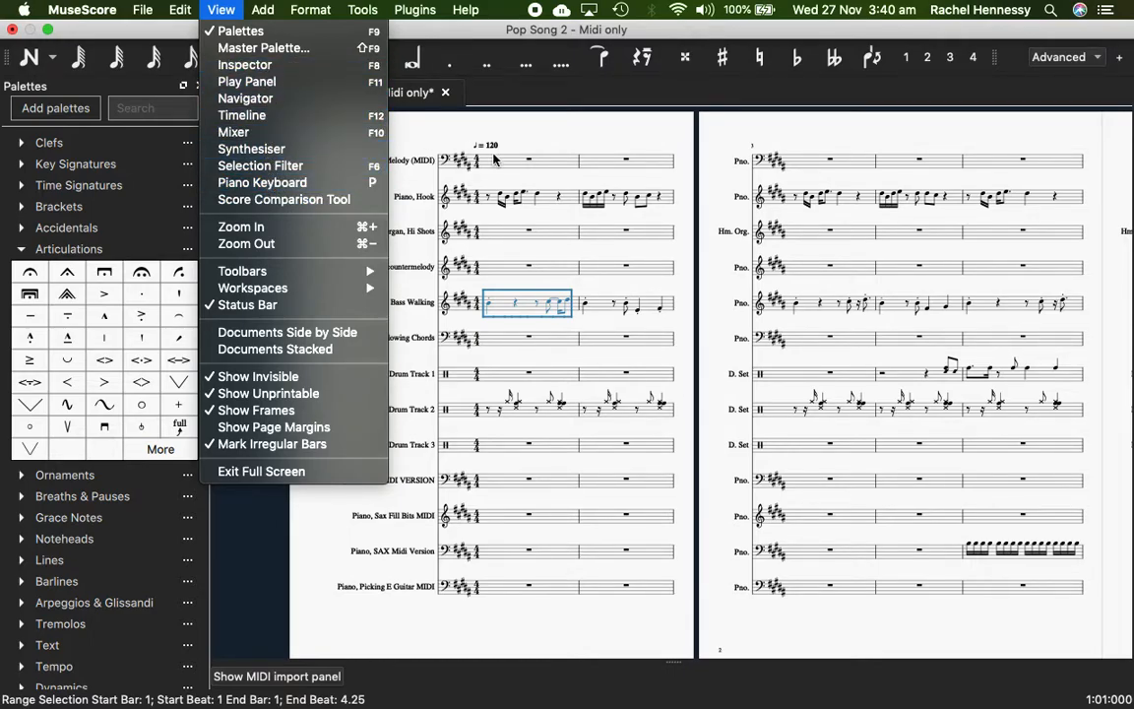
{"action": "left_click", "coordinate": [494, 103]}
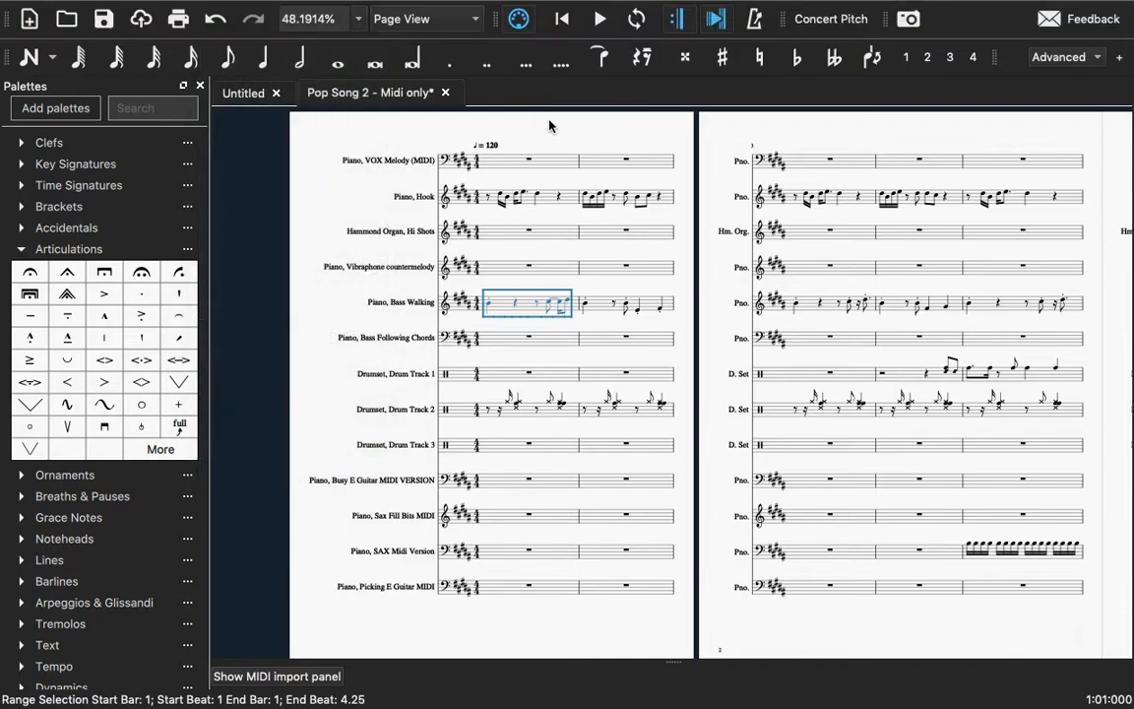
- Show the MIDI import settings and choose Semiquaver as the maximum quantisation for the Bass Walking stave
{"action": "left_click", "coordinate": [277, 687]}
{"action": "scroll", "coordinate": [482, 321], "scroll_direction": "down", "scroll_amount": 3}
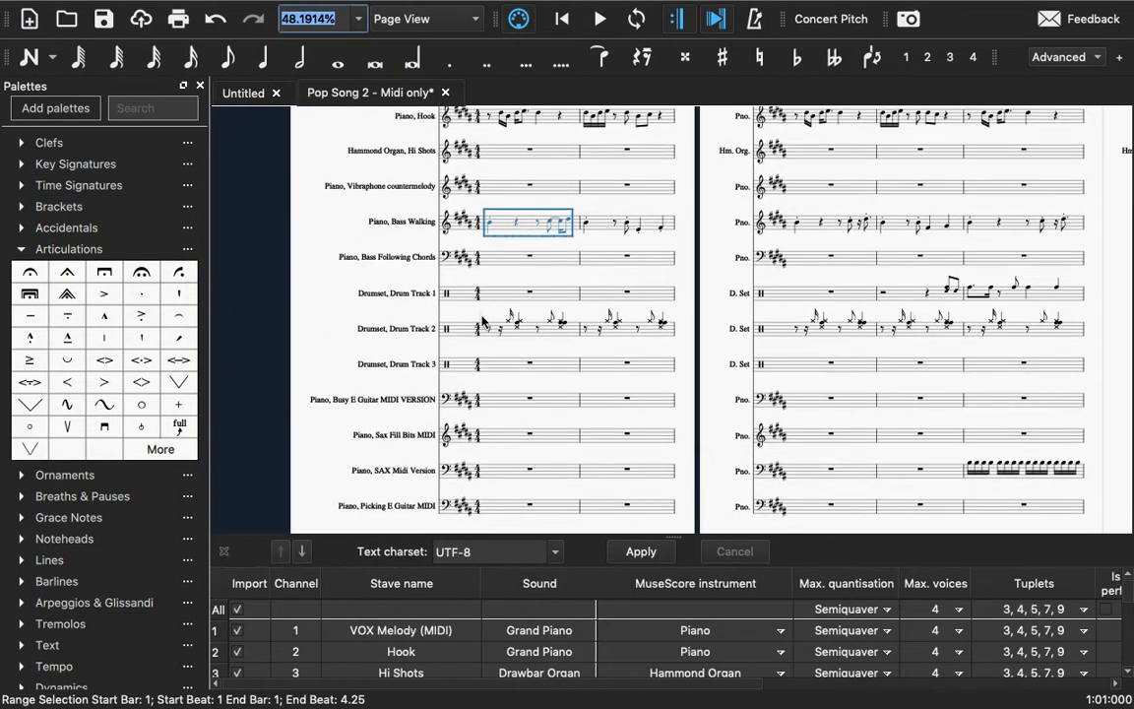
{"action": "scroll", "coordinate": [483, 321], "scroll_direction": "down", "scroll_amount": 3}
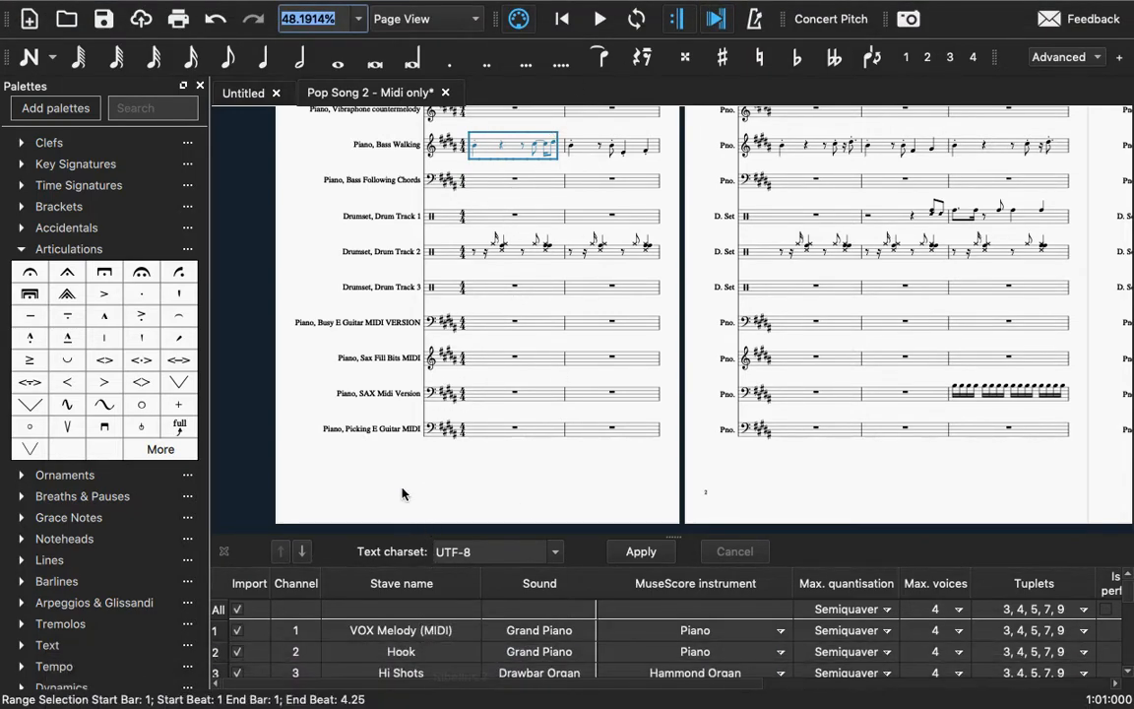
{"action": "scroll", "coordinate": [310, 635], "scroll_direction": "down", "scroll_amount": 3}
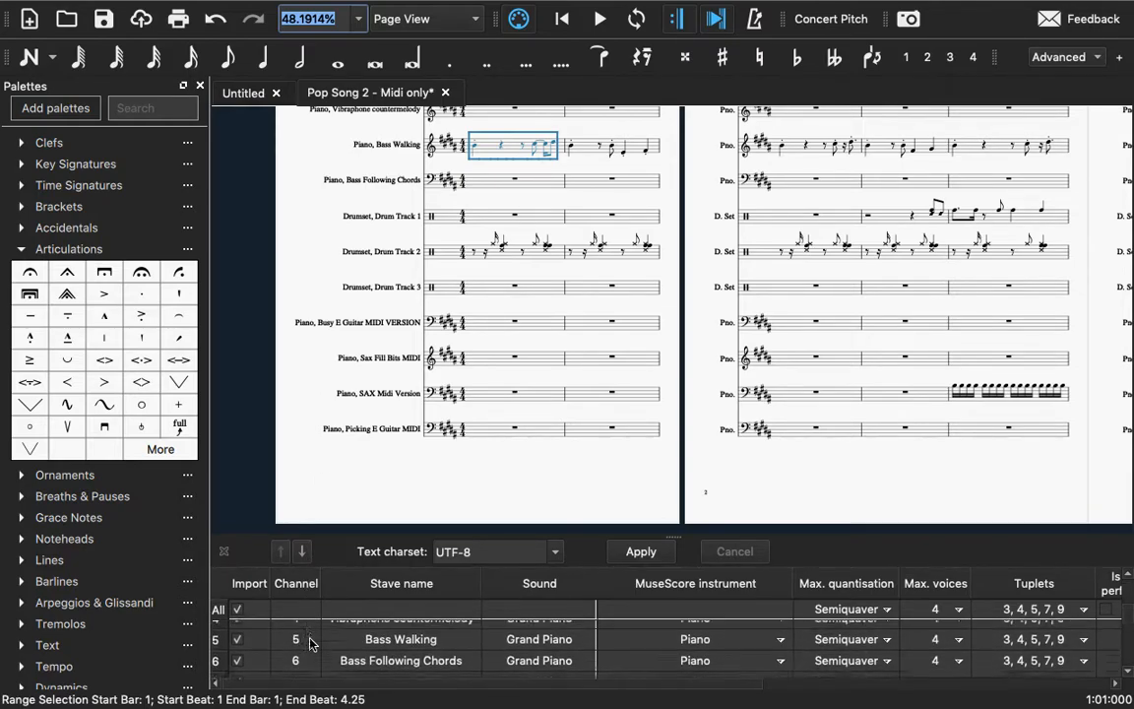
{"action": "scroll", "coordinate": [310, 643], "scroll_direction": "up", "scroll_amount": 1}
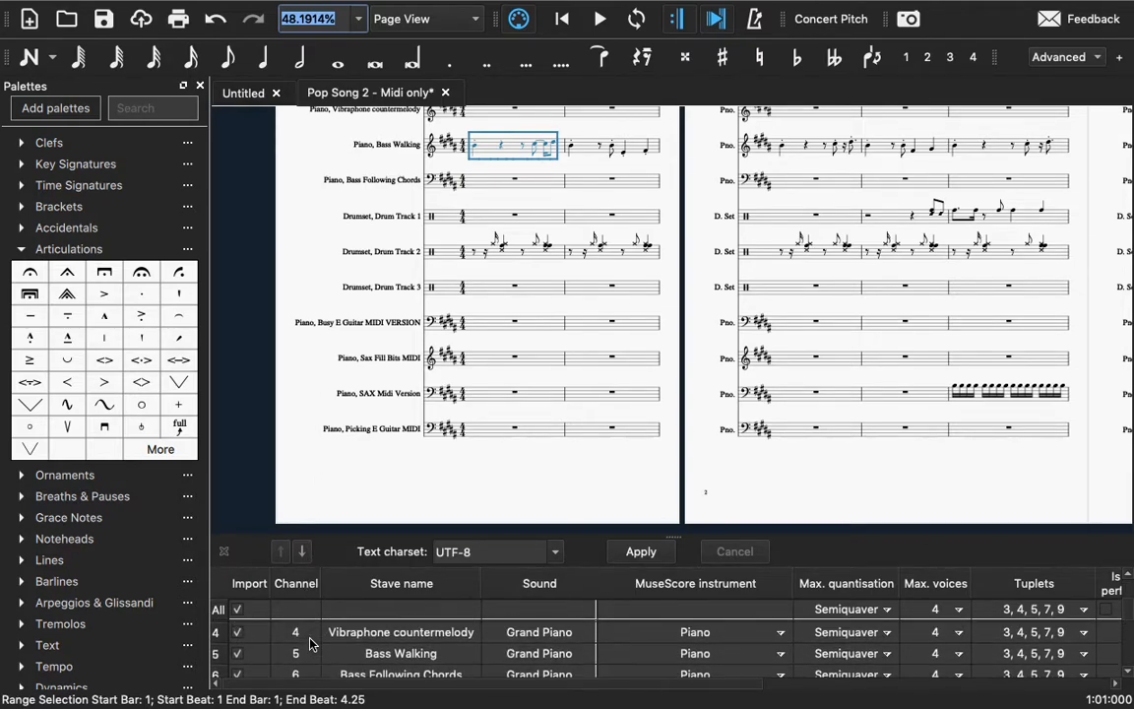
{"action": "left_click", "coordinate": [360, 654]}
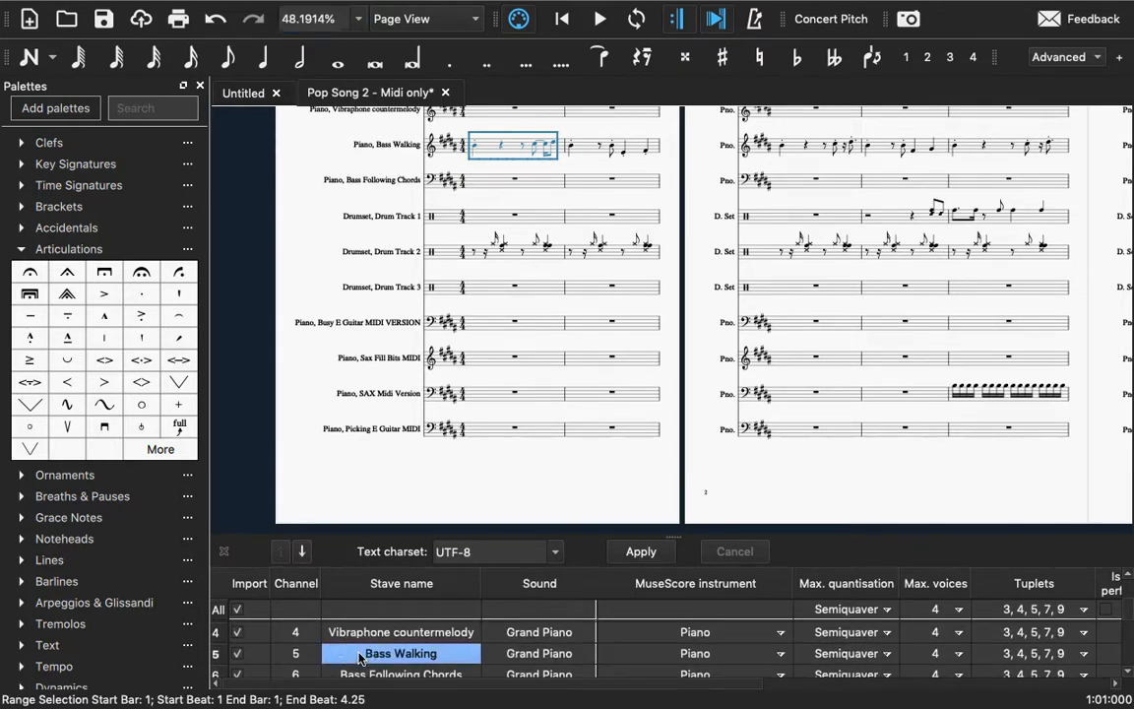
{"action": "left_click", "coordinate": [841, 654]}
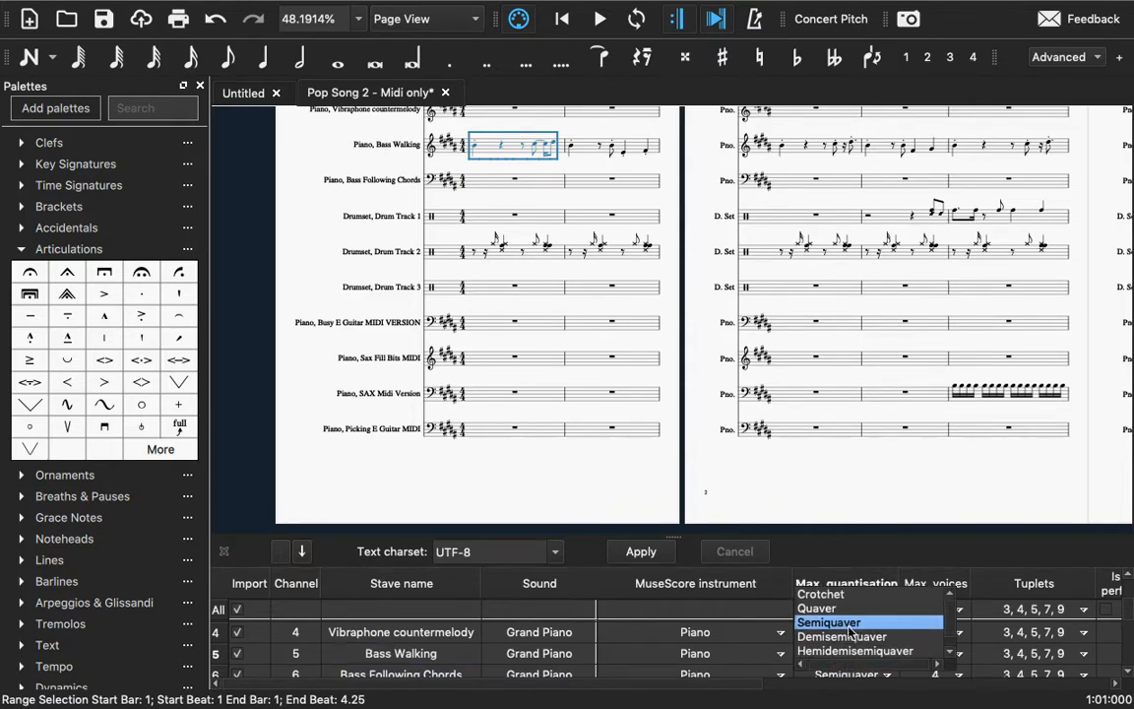
{"action": "left_click", "coordinate": [850, 624]}
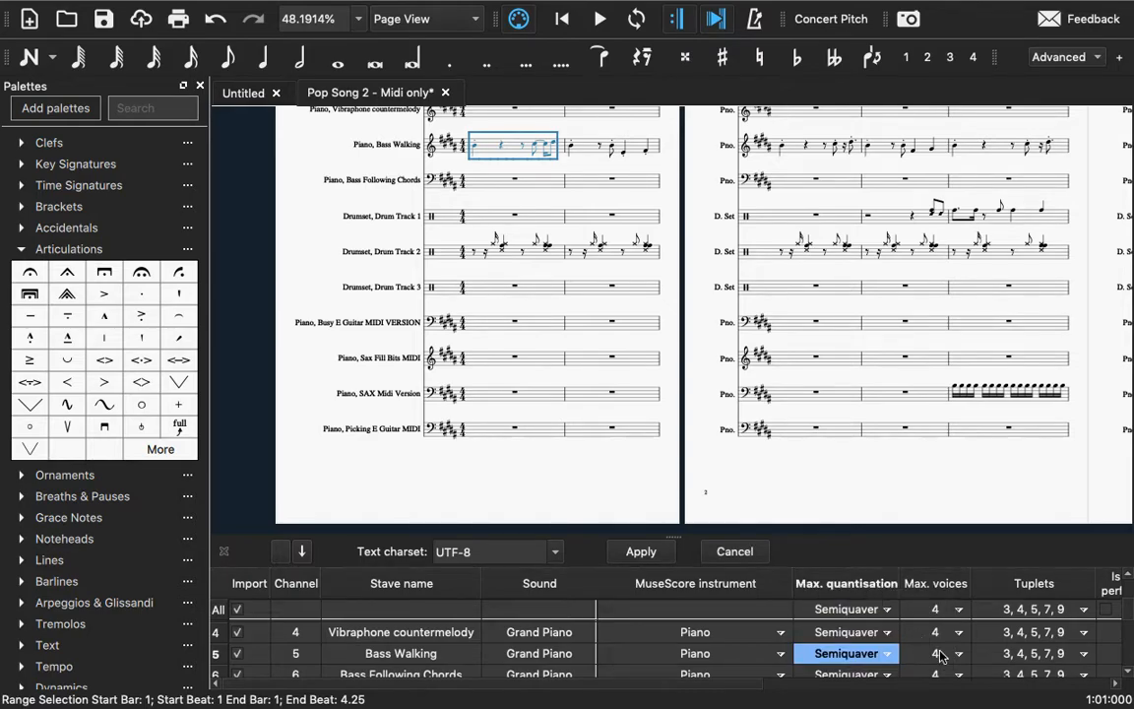
- Limit the tuplets allowed on the Bass Walking stave to 3-plets only
{"action": "left_click", "coordinate": [1024, 653]}
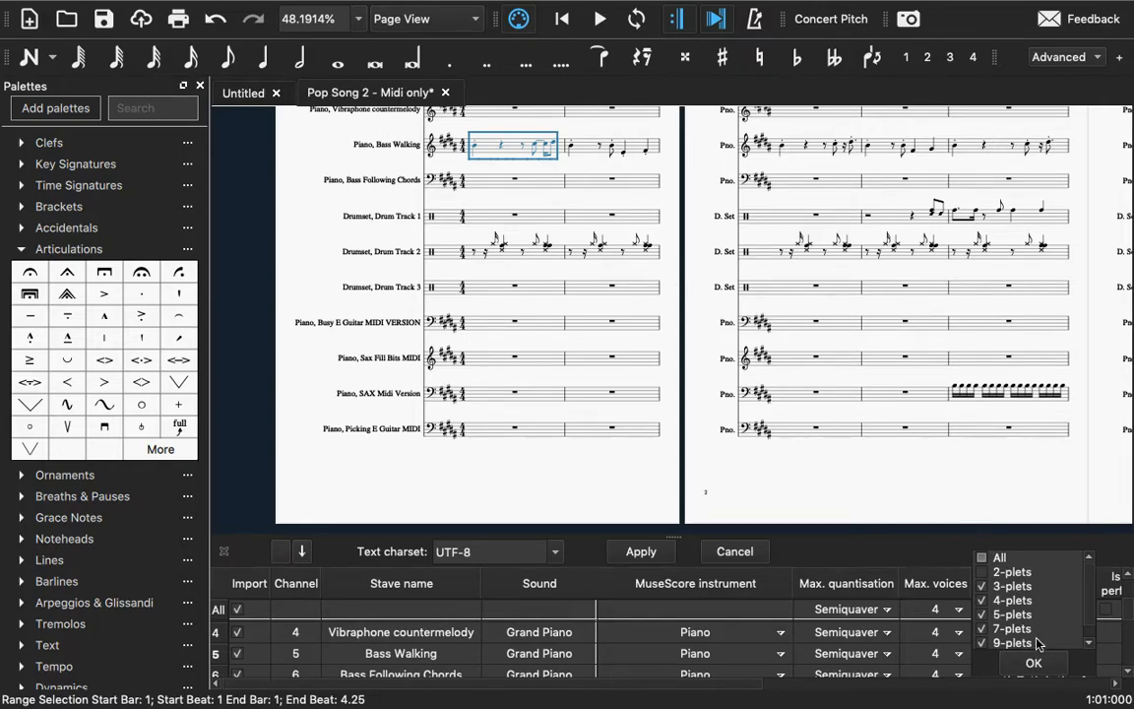
{"action": "left_click", "coordinate": [1026, 664]}
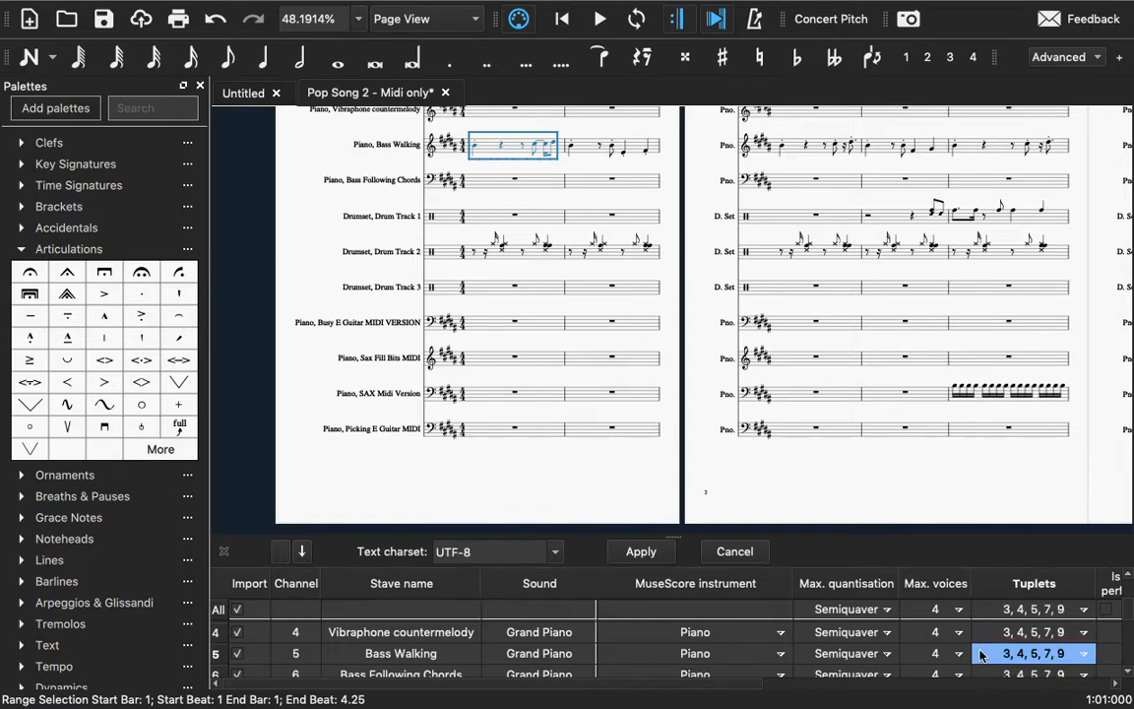
{"action": "left_click_drag", "start_coordinate": [692, 679], "coordinate": [887, 675]}
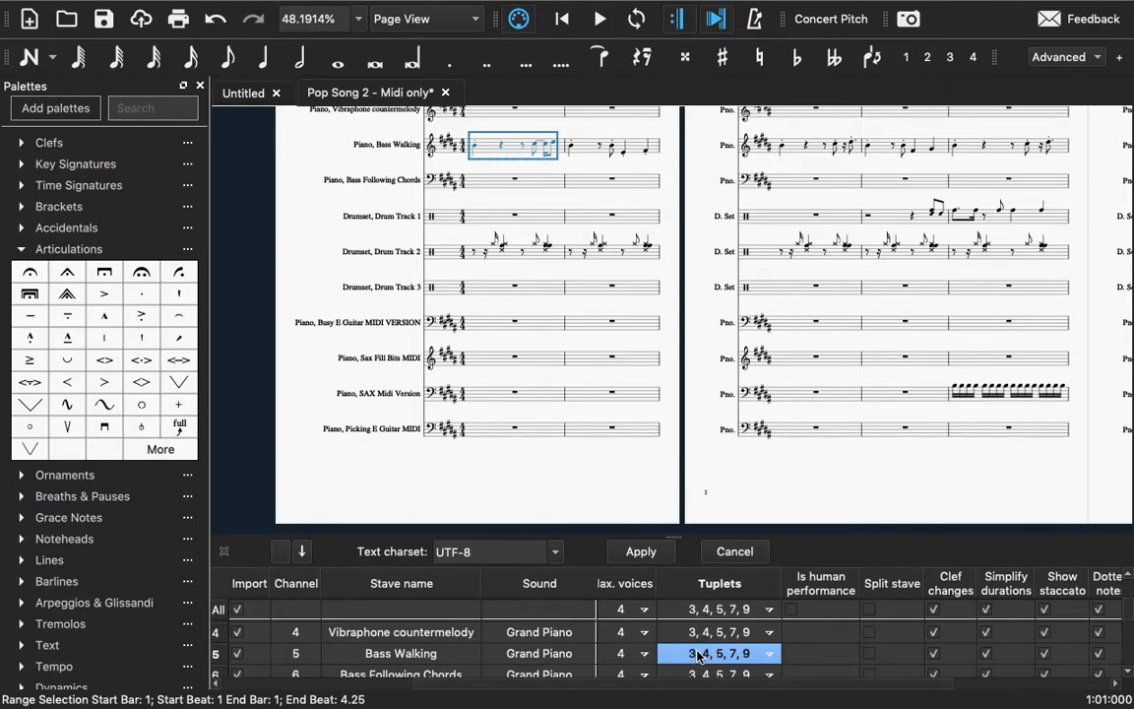
{"action": "left_click", "coordinate": [699, 653]}
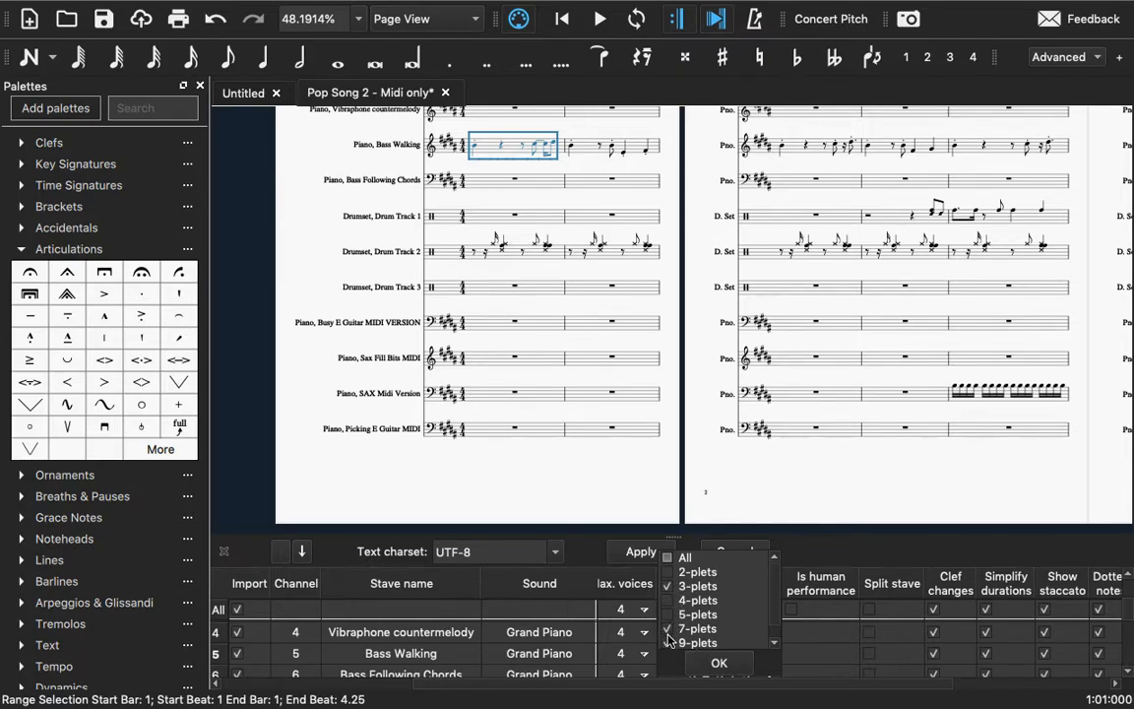
{"action": "scroll", "coordinate": [669, 635], "scroll_direction": "down", "scroll_amount": 1}
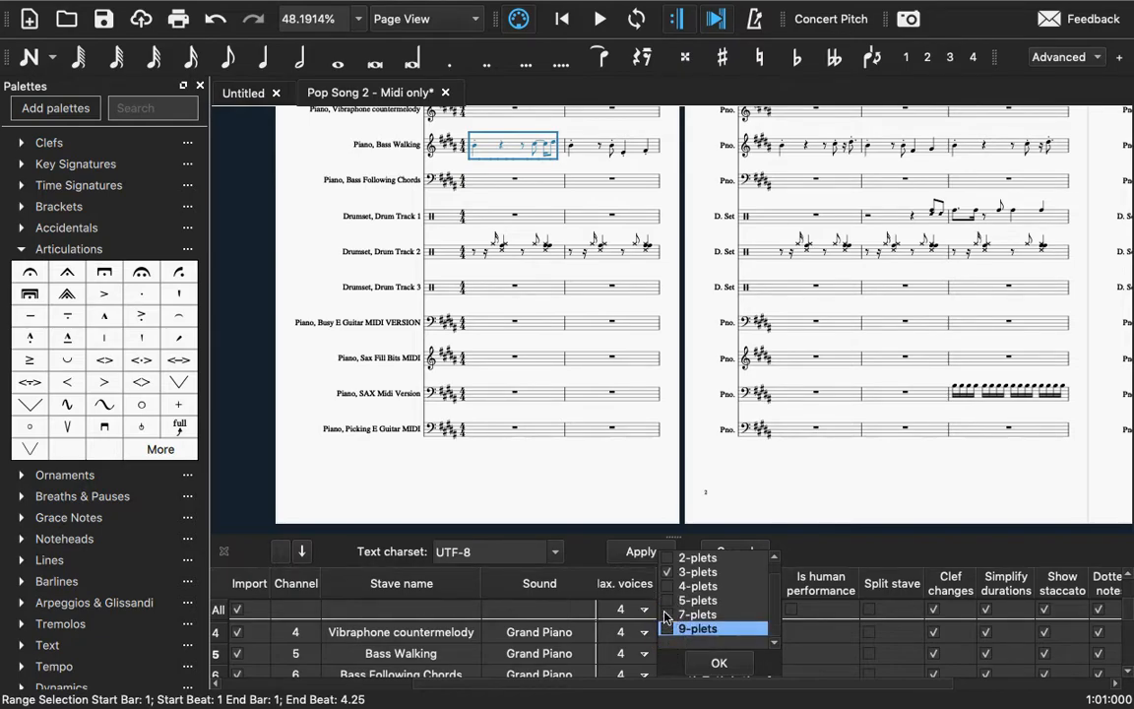
{"action": "left_click", "coordinate": [717, 665]}
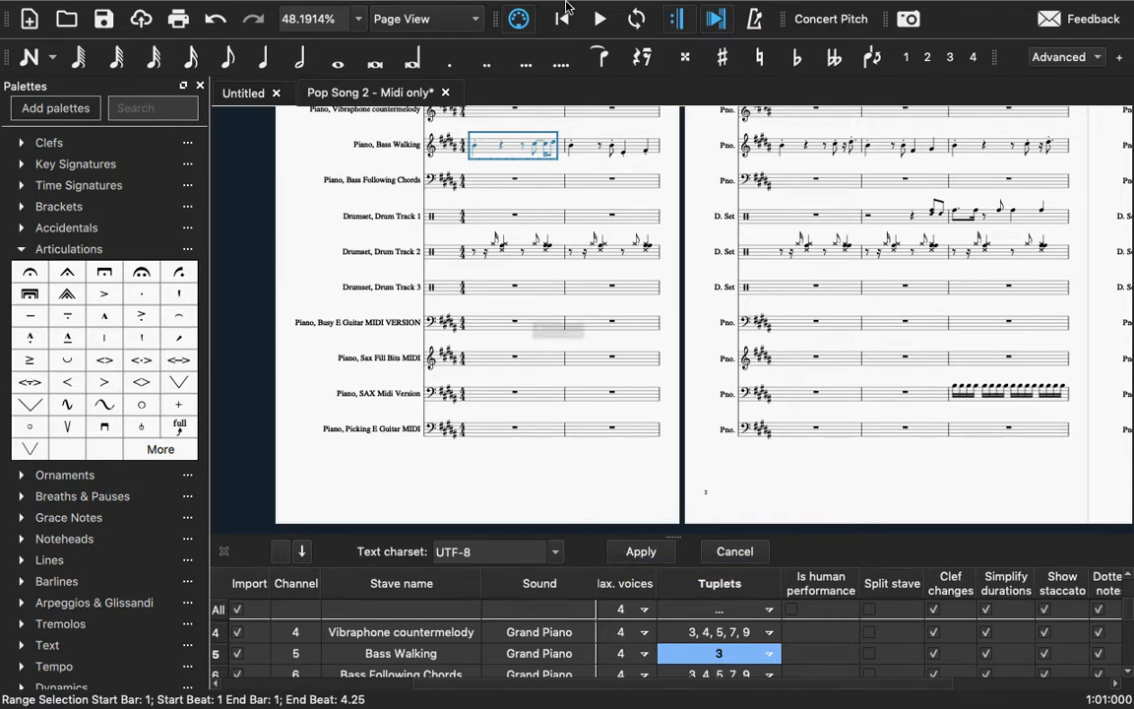
- Apply the MIDI import settings, cancel the request to save the score, and check the re-imported Bass Walking stave
{"action": "key", "text": "super+w"}
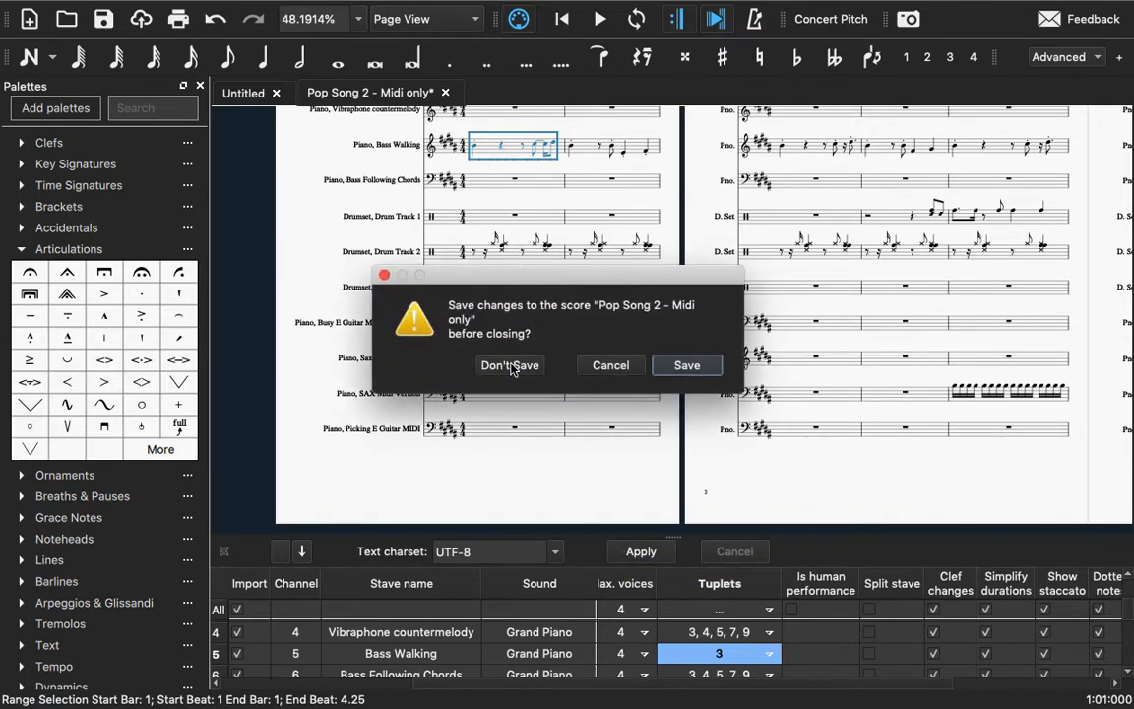
{"action": "left_click", "coordinate": [603, 364]}
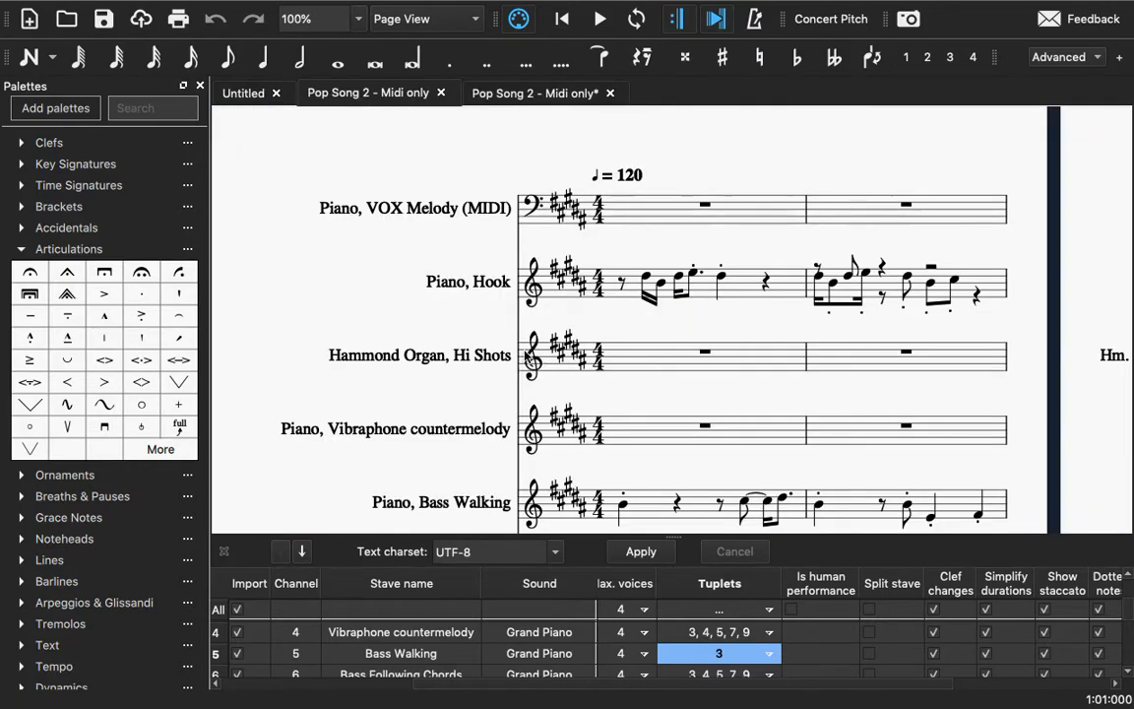
{"action": "scroll", "coordinate": [436, 313], "scroll_direction": "down", "scroll_amount": 2}
{"action": "scroll", "coordinate": [436, 313], "scroll_direction": "right", "scroll_amount": 2}
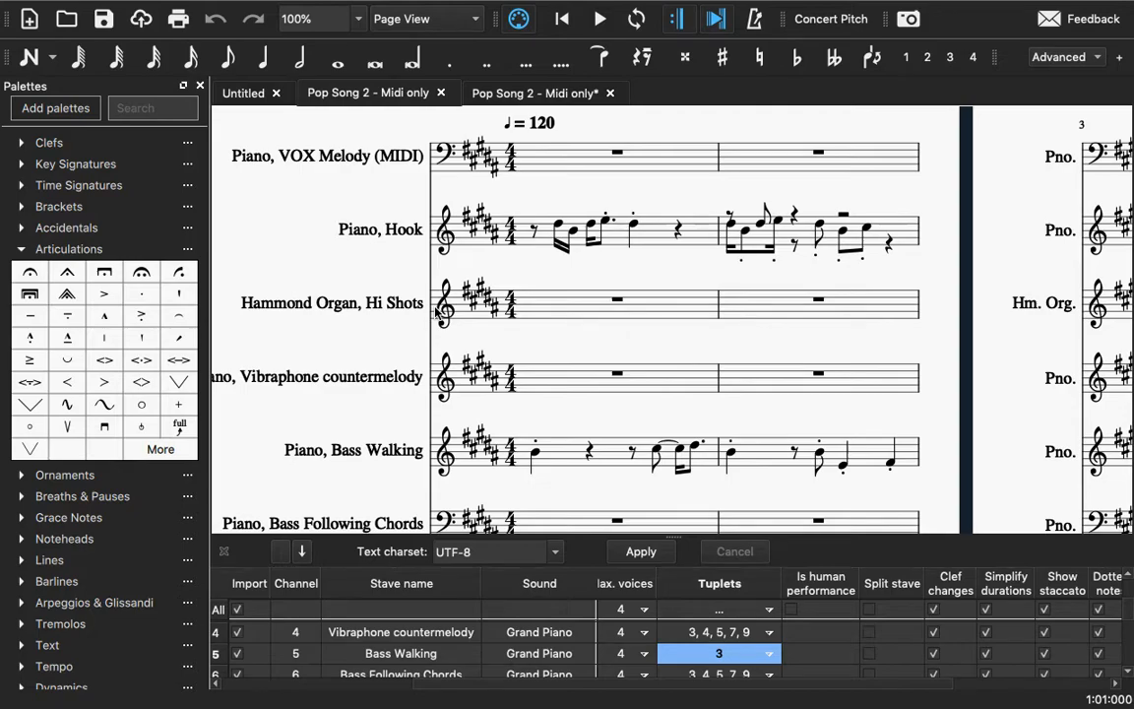
- Return to the edited copy of the score, hide the MIDI import settings, and select the first Bass Walking note
{"action": "left_click", "coordinate": [541, 98]}
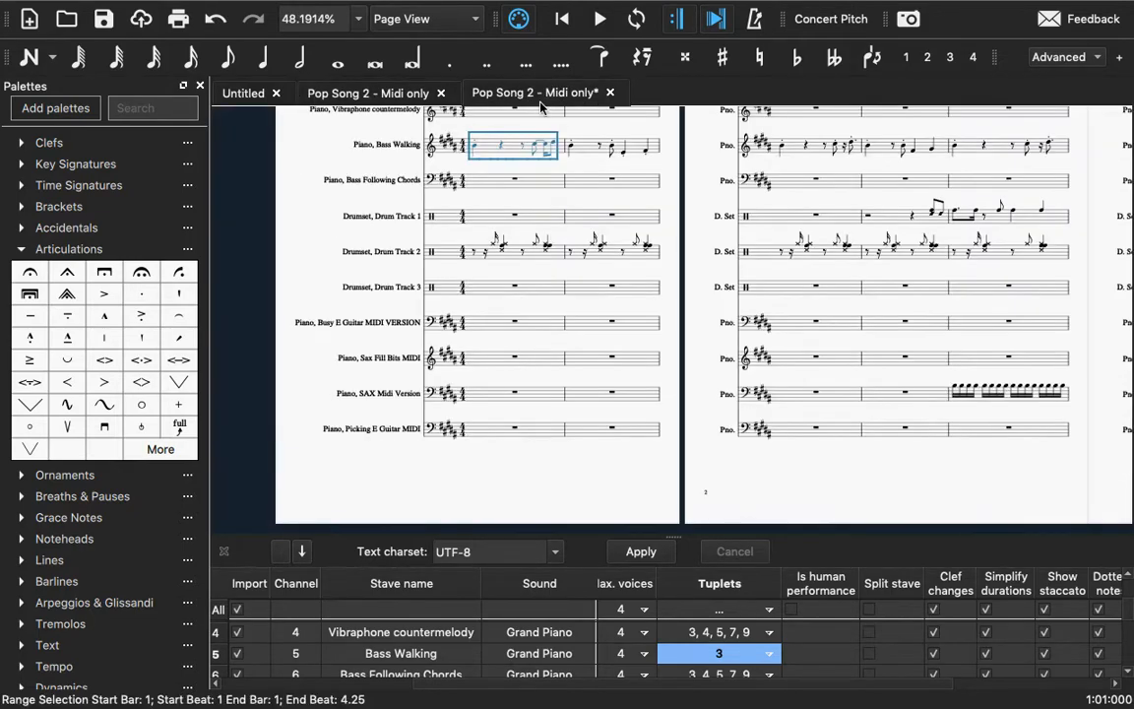
{"action": "scroll", "coordinate": [405, 333], "scroll_direction": "up", "scroll_amount": 3}
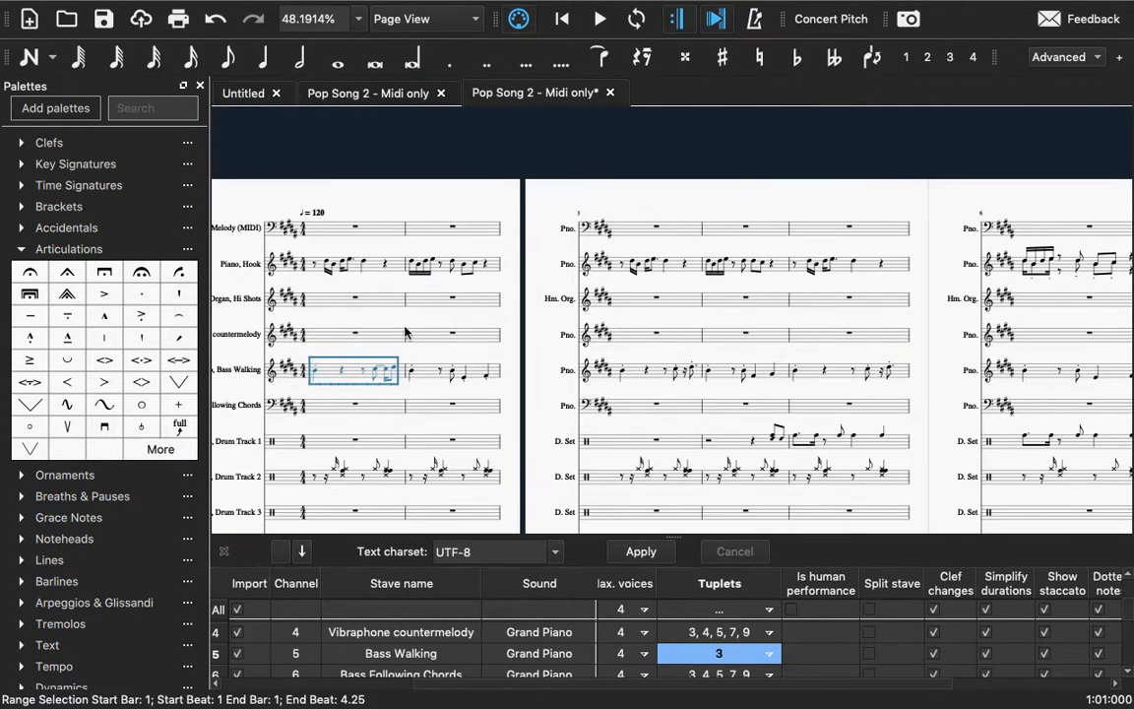
{"action": "left_click", "coordinate": [340, 371]}
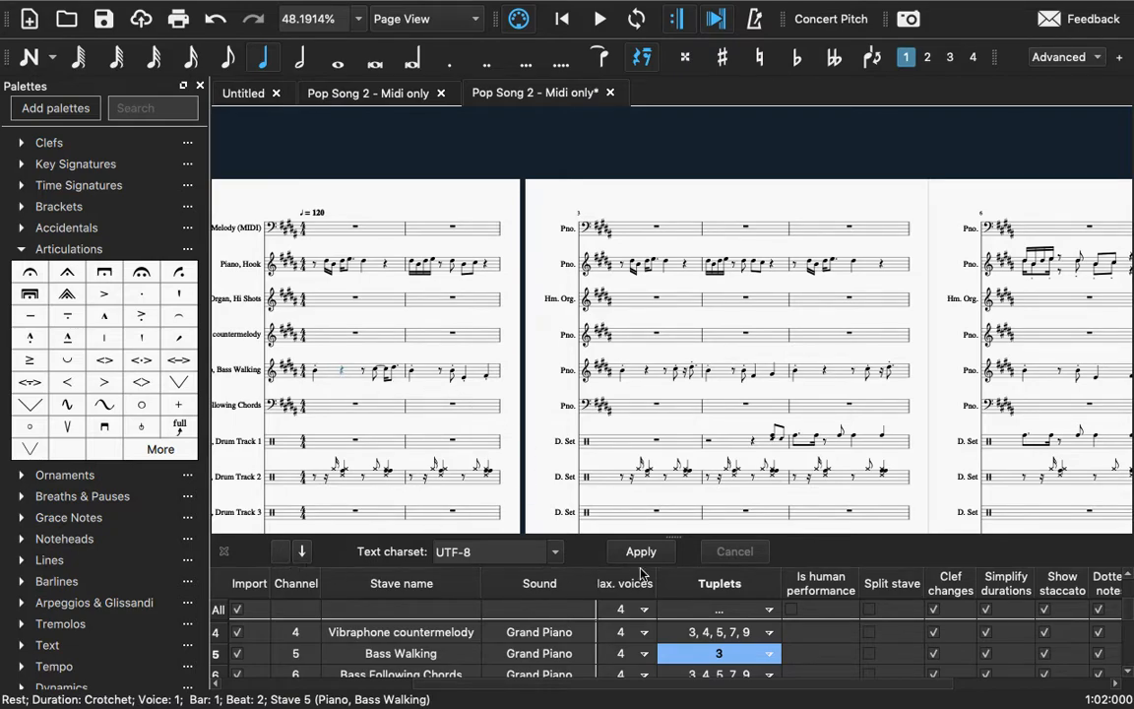
{"action": "left_click", "coordinate": [224, 551]}
{"action": "scroll", "coordinate": [382, 308], "scroll_direction": "down", "scroll_amount": 2}
{"action": "scroll", "coordinate": [382, 308], "scroll_direction": "left", "scroll_amount": 2}
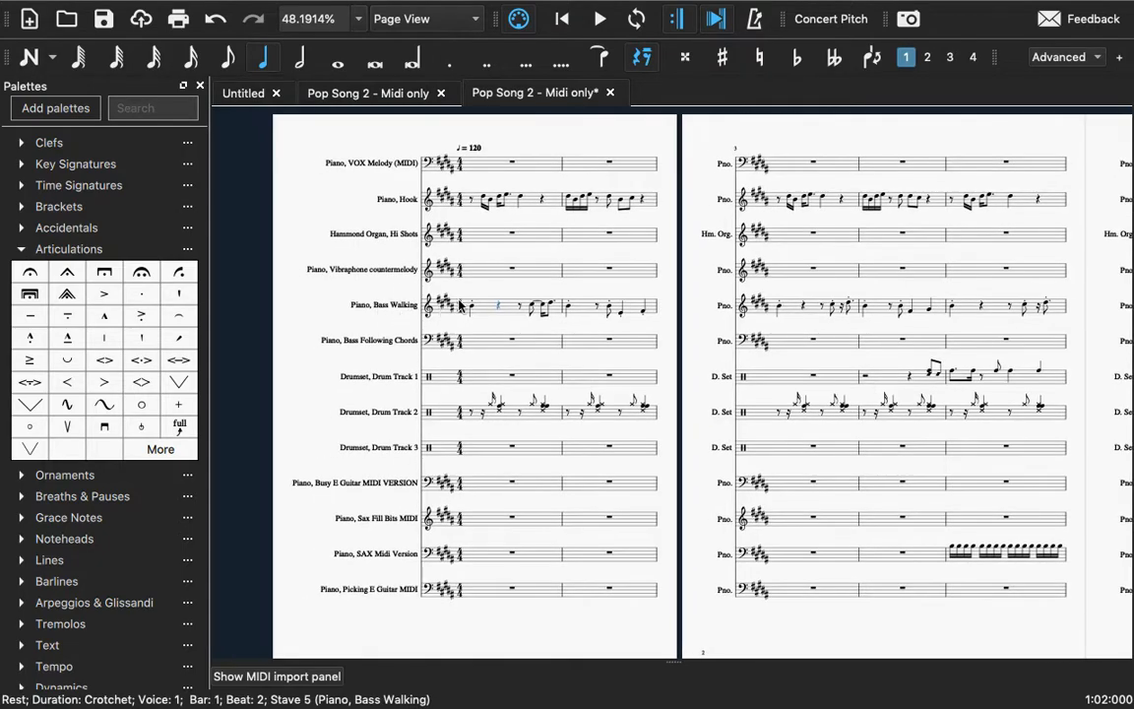
{"action": "left_click", "coordinate": [472, 307]}
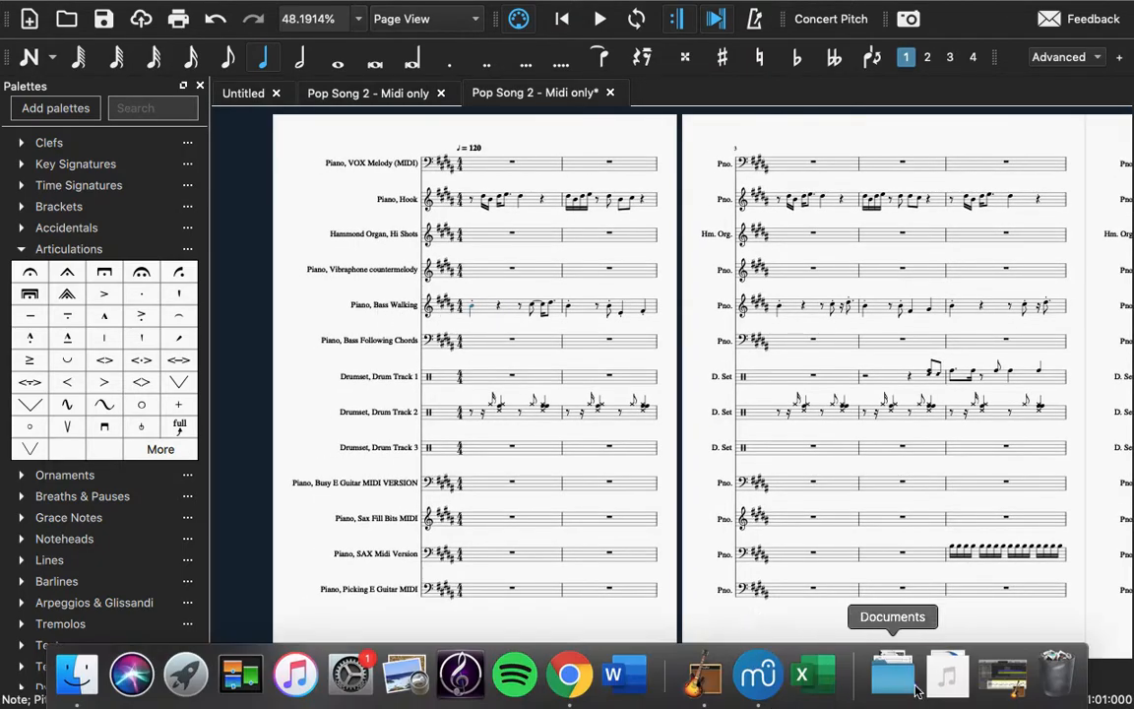
- Switch to GarageBand and show the BASS Walking track's Liverpool Bass region as a piano roll
{"action": "left_click", "coordinate": [999, 682]}
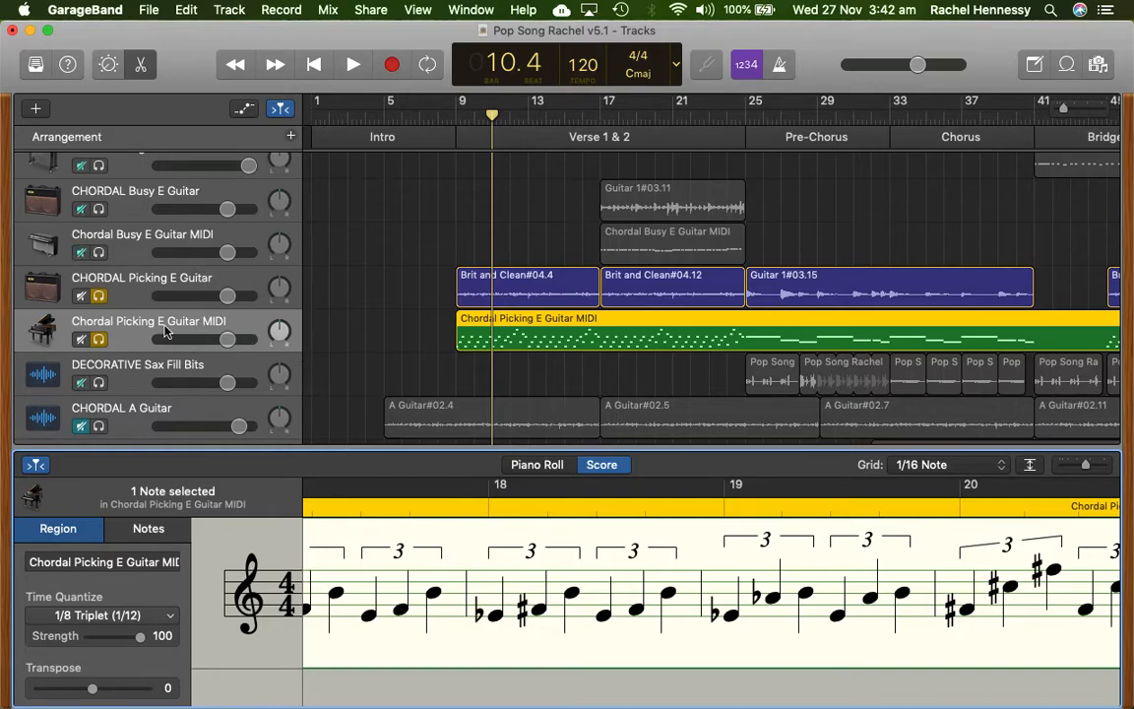
{"action": "scroll", "coordinate": [167, 330], "scroll_direction": "up", "scroll_amount": 4}
{"action": "scroll", "coordinate": [167, 332], "scroll_direction": "up", "scroll_amount": 6}
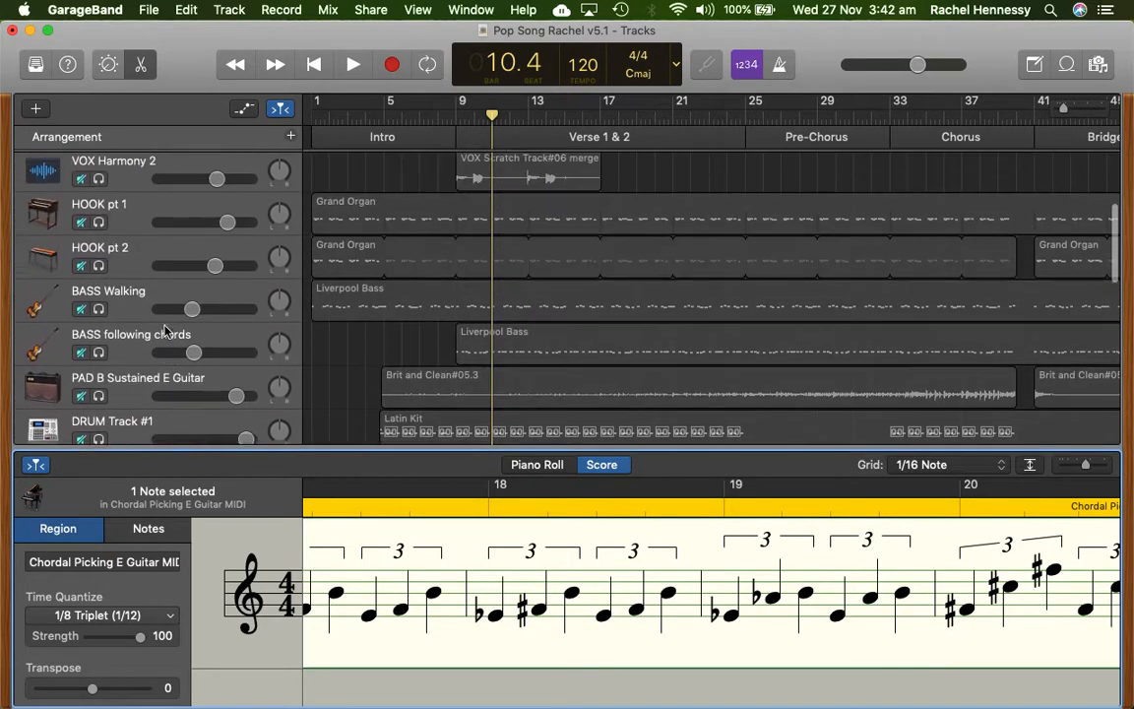
{"action": "left_click", "coordinate": [122, 320]}
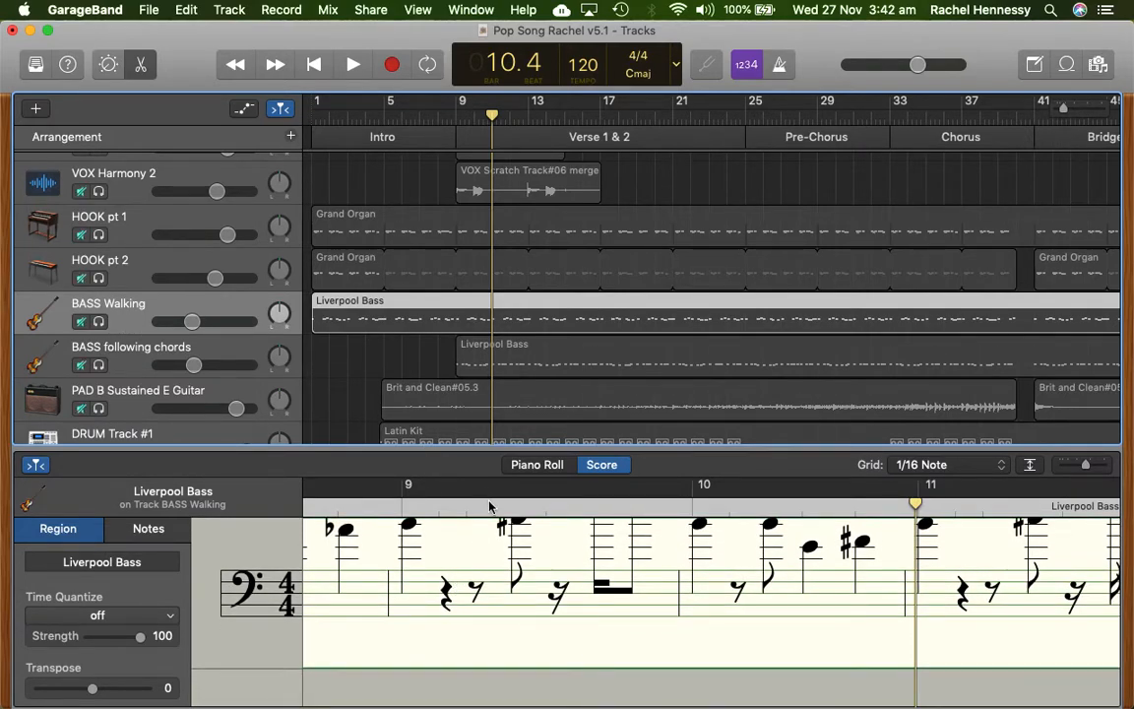
{"action": "left_click", "coordinate": [543, 465]}
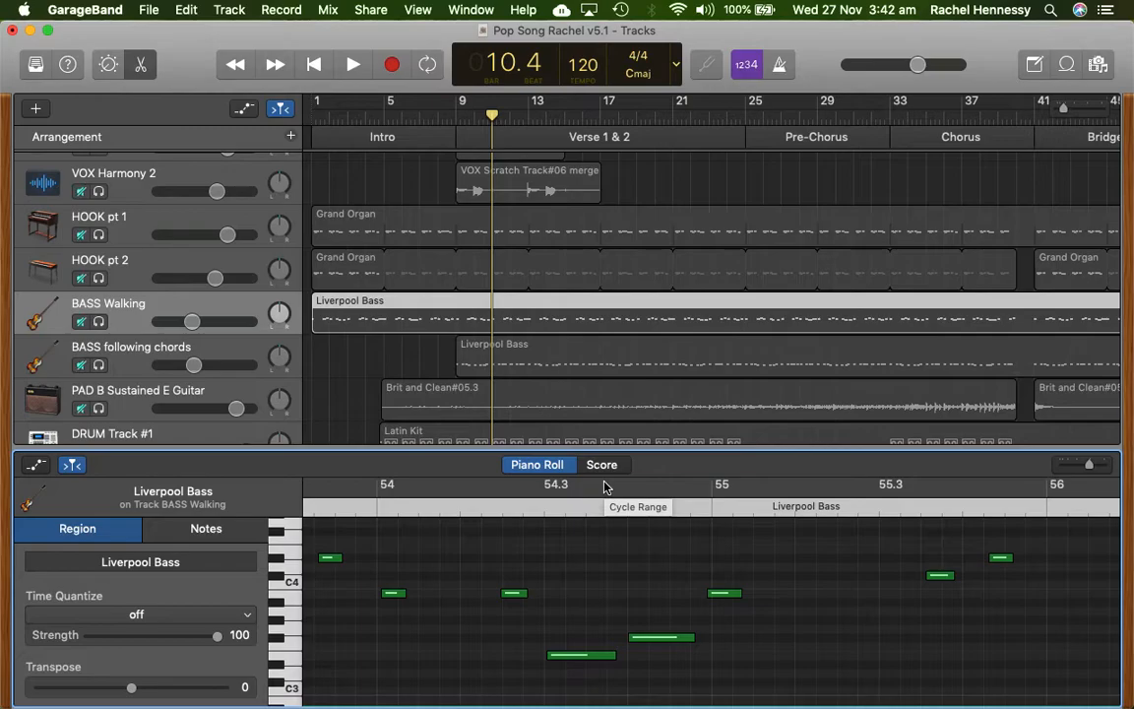
- Show the BASS Walking track's Liverpool Bass region as a score and examine the rhythm in its opening bars
{"action": "key", "text": "ctrl+Up"}
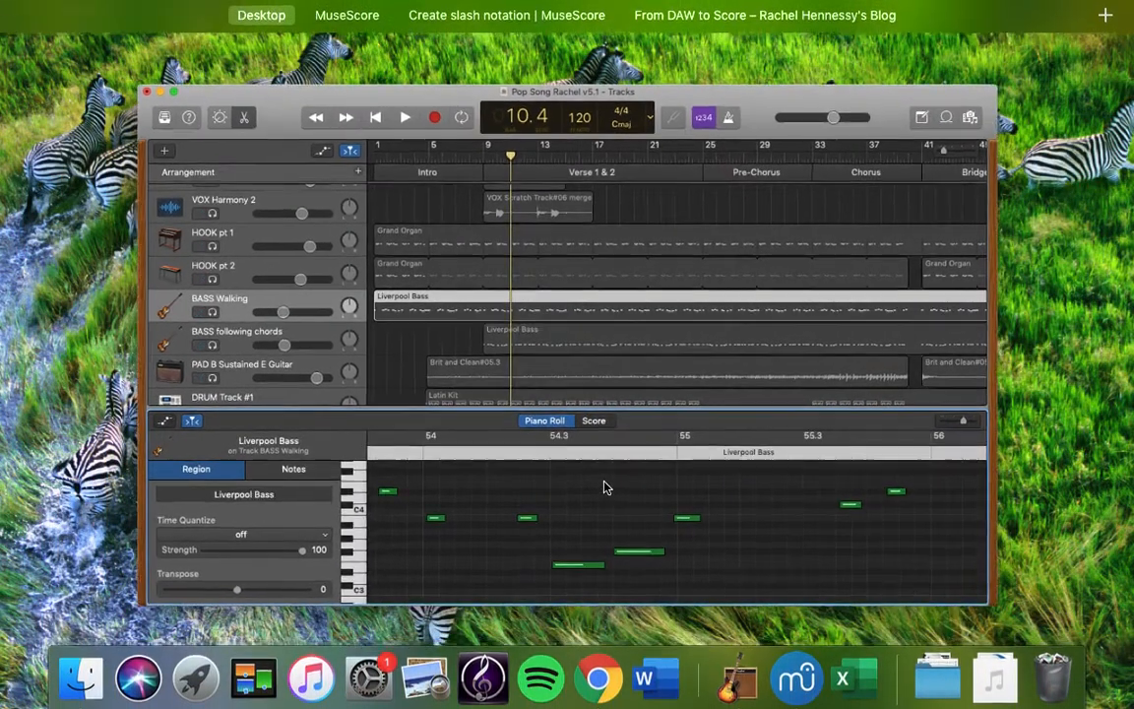
{"action": "left_click", "coordinate": [606, 488]}
{"action": "left_click", "coordinate": [603, 465]}
{"action": "scroll", "coordinate": [673, 660], "scroll_direction": "right", "scroll_amount": 5}
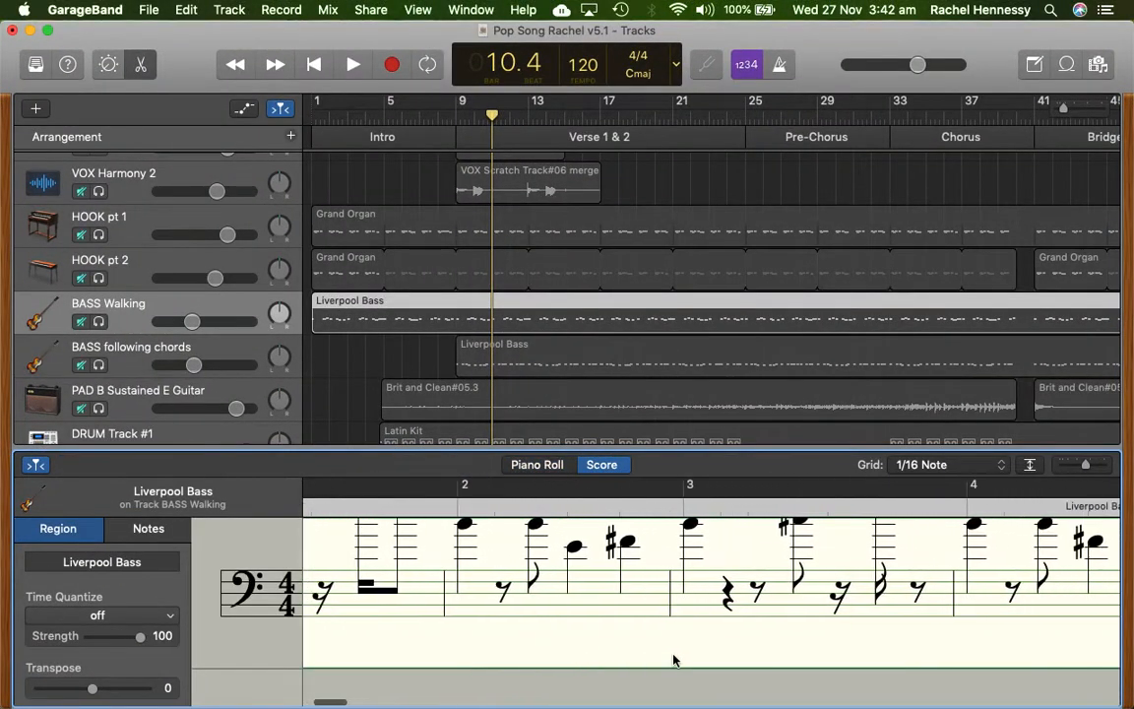
{"action": "left_click", "coordinate": [633, 664]}
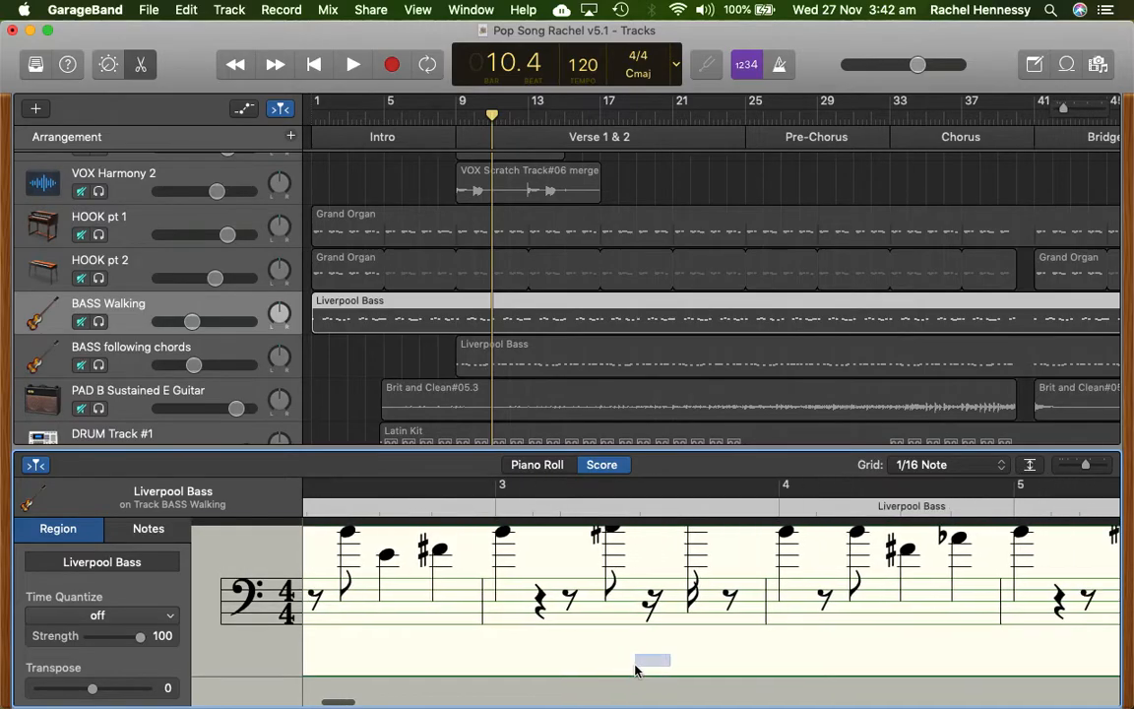
- Return to the MuseScore score and, in Bass Walking's bar 1, change the beat 4 C#5 to a quaver and the beat 3.5 C#5 to a crotchet
{"action": "key", "text": "ctrl+Up"}
{"action": "mouse_move", "coordinate": [502, 5]}
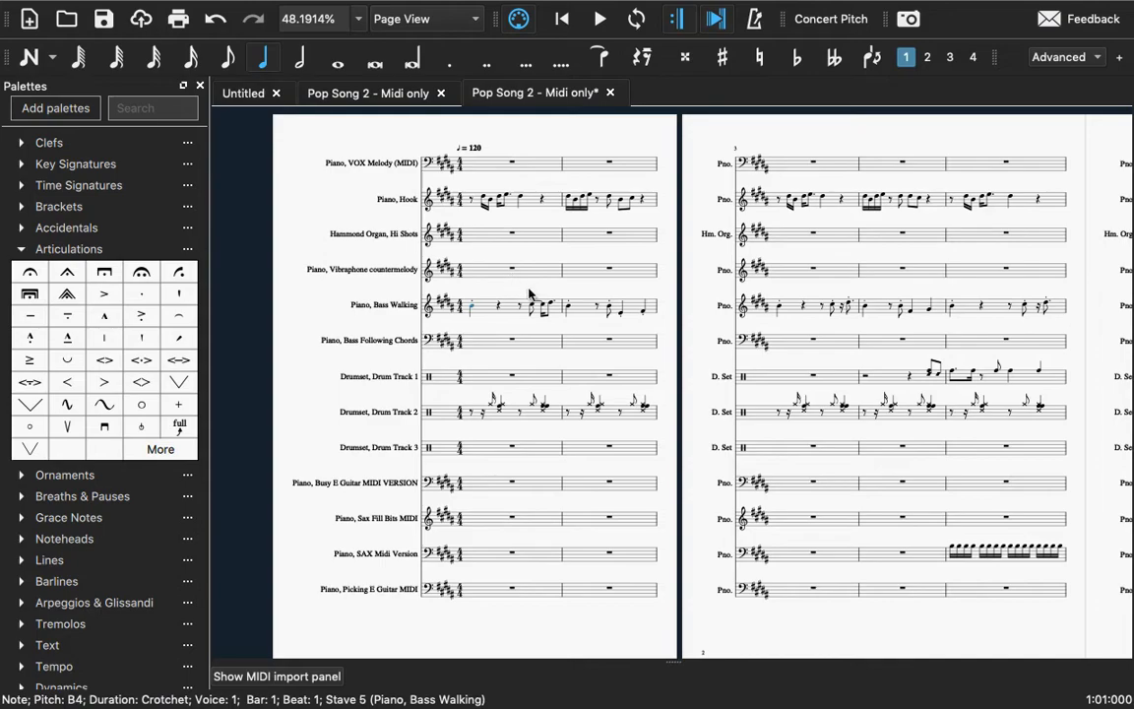
{"action": "left_click", "coordinate": [472, 307]}
{"action": "left_click", "coordinate": [532, 308]}
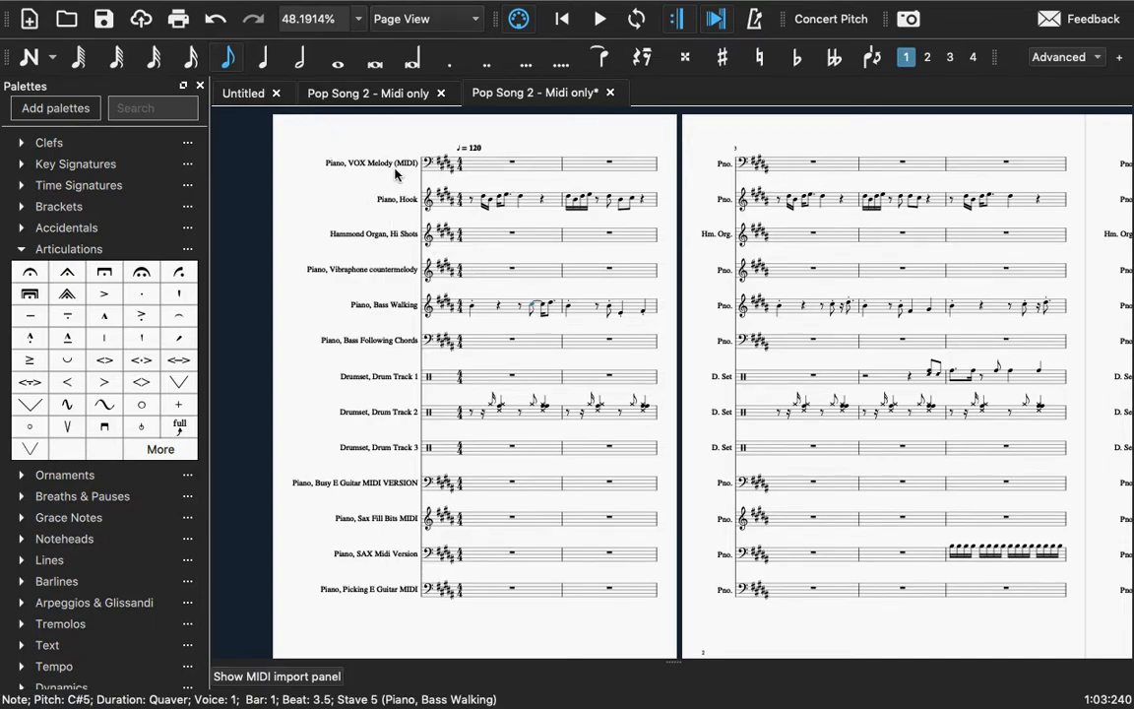
{"action": "key", "text": "Right"}
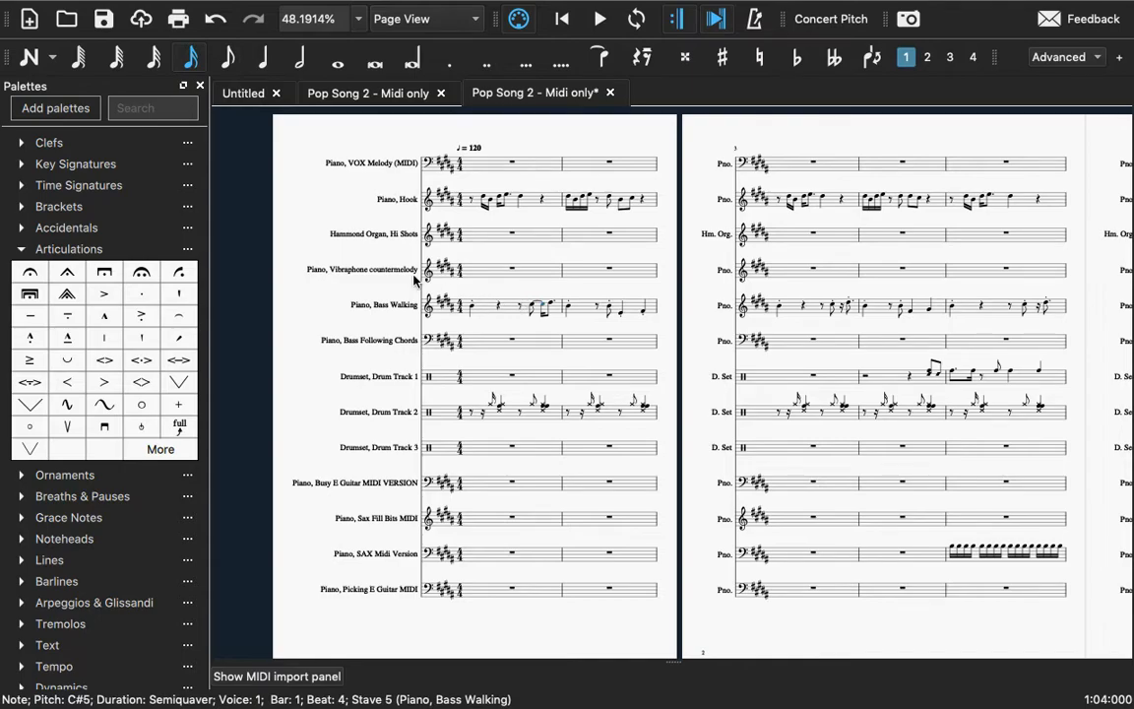
{"action": "left_click", "coordinate": [225, 64]}
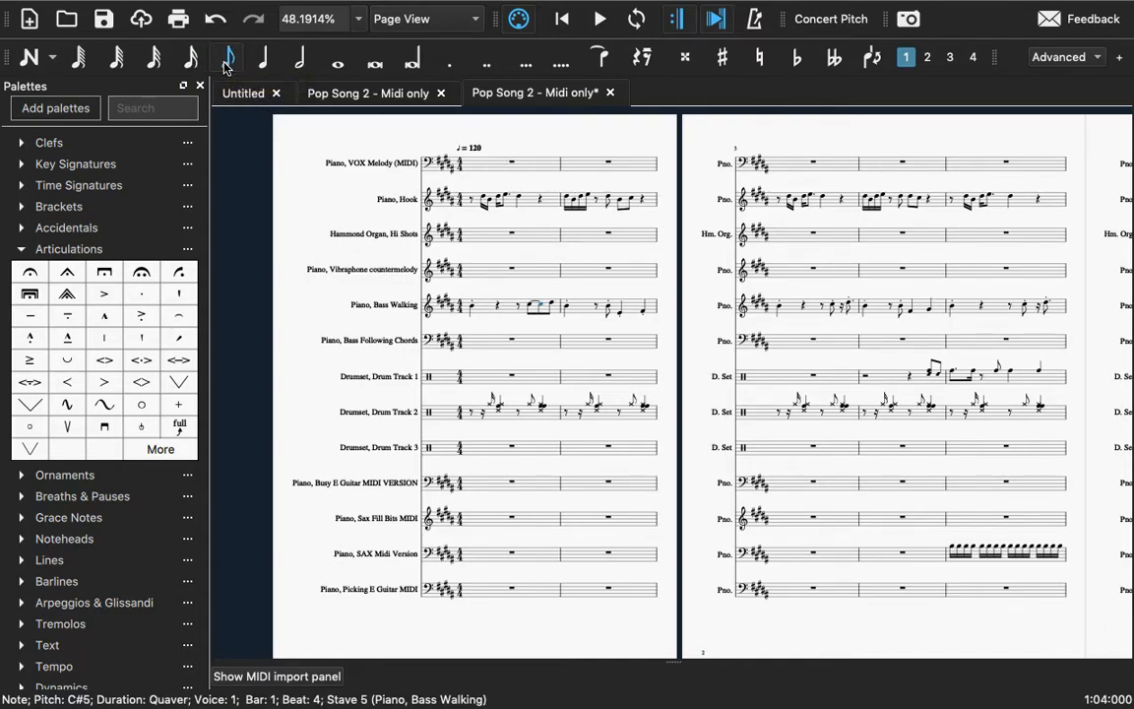
{"action": "key", "text": "Right"}
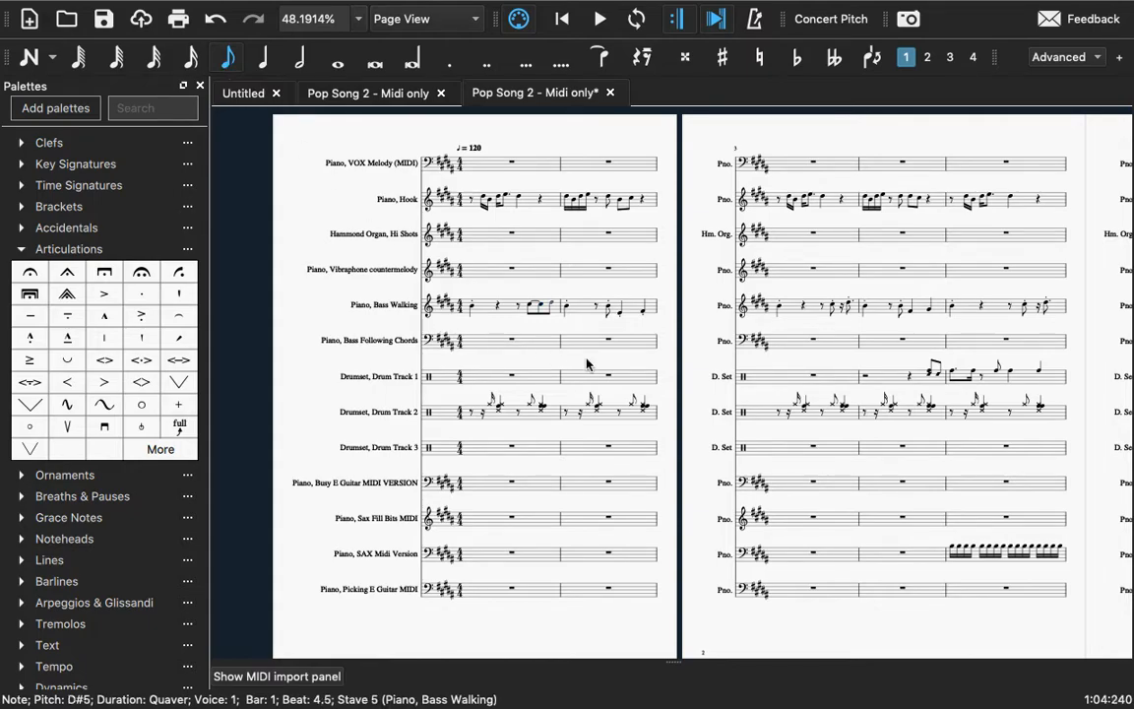
{"action": "left_click", "coordinate": [533, 310]}
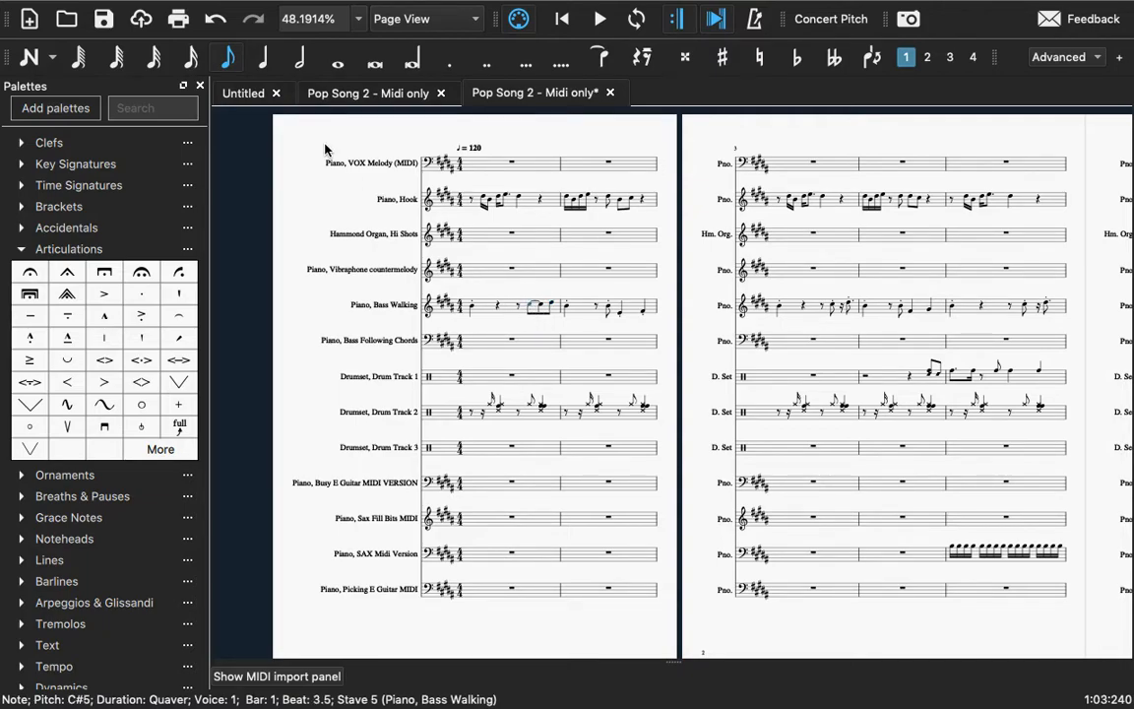
{"action": "left_click", "coordinate": [264, 59]}
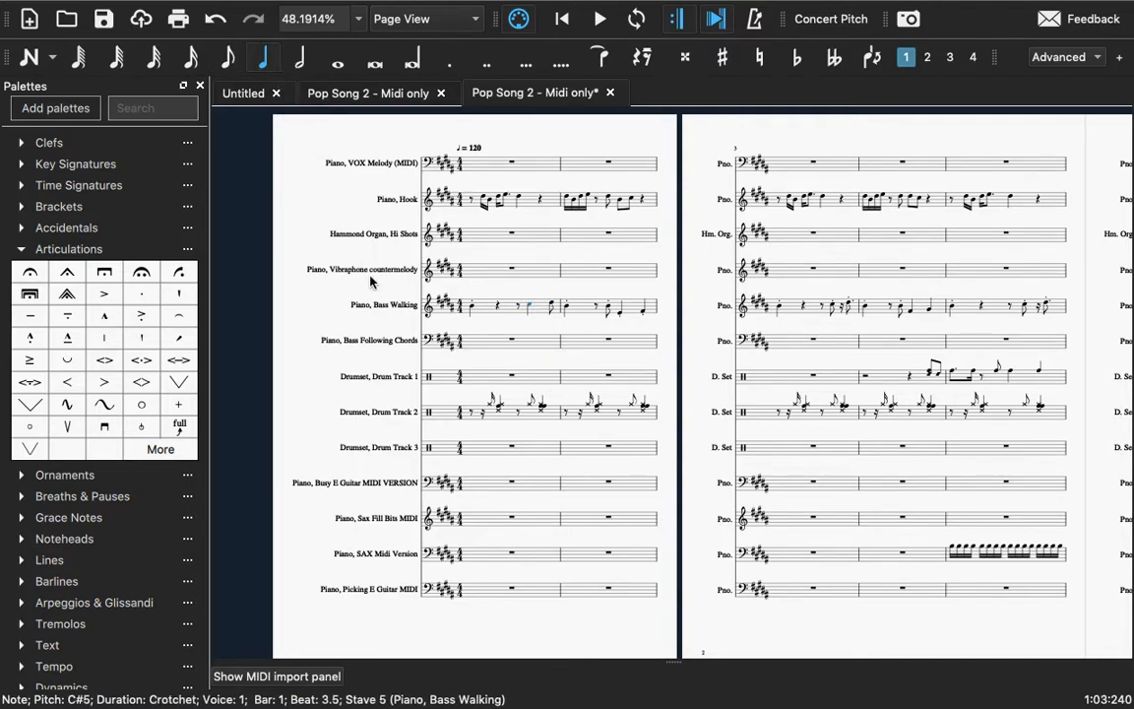
- Select bar 1 of the Bass Walking stave, play it back to check the rhythm, and clear the selection
{"action": "left_click", "coordinate": [472, 311]}
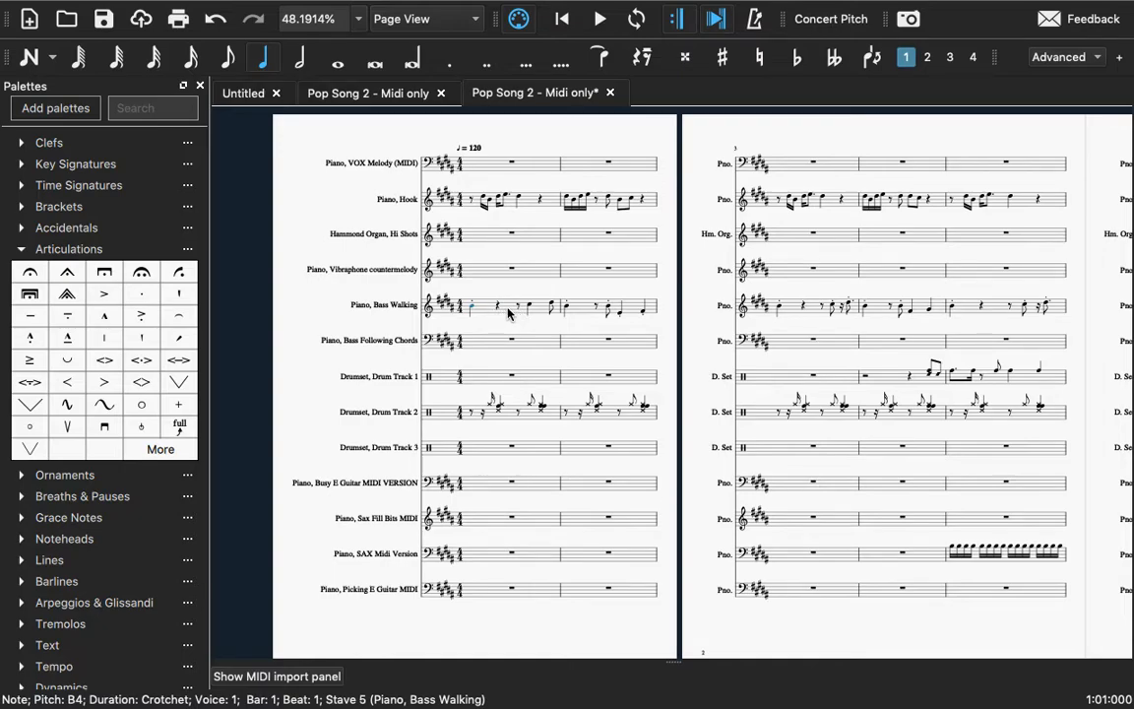
{"action": "left_click", "coordinate": [508, 313]}
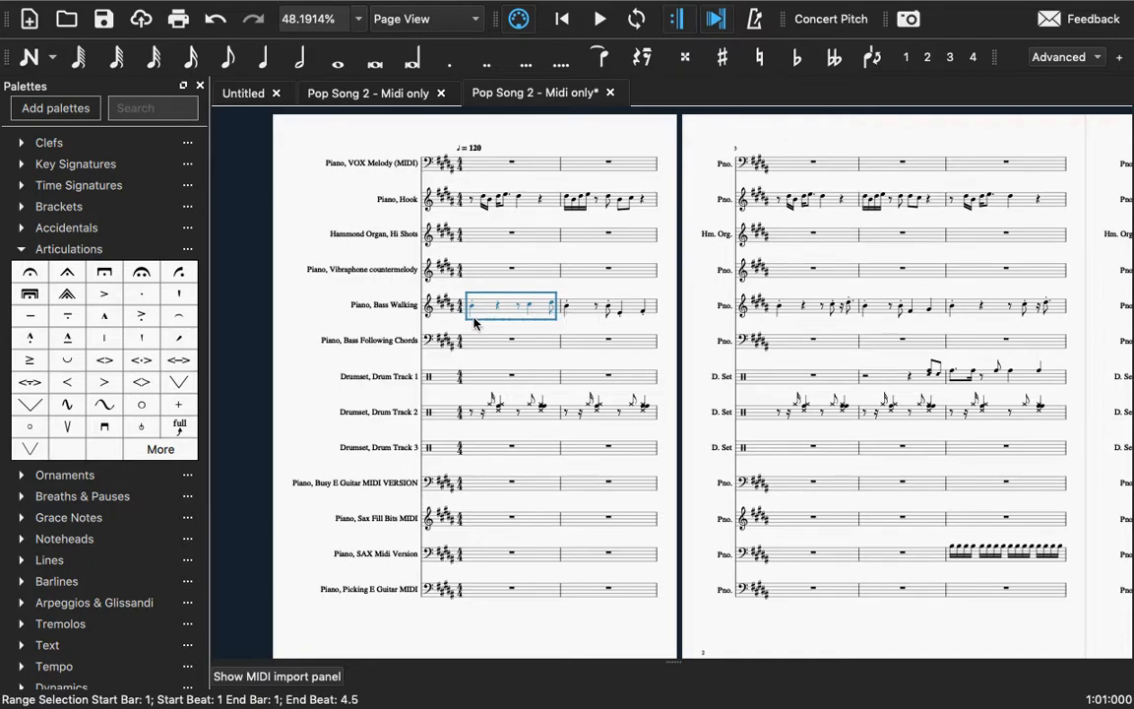
{"action": "key", "text": "p"}
{"action": "key", "text": "p"}
{"action": "mouse_move", "coordinate": [593, 22]}
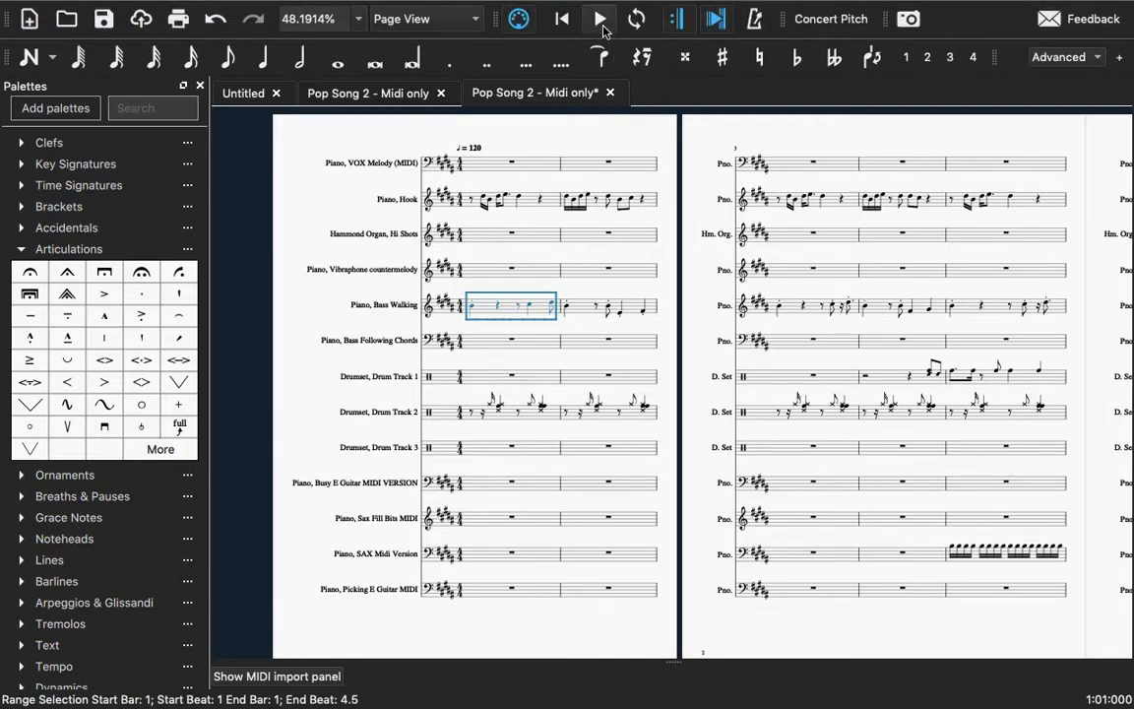
{"action": "left_click", "coordinate": [600, 19]}
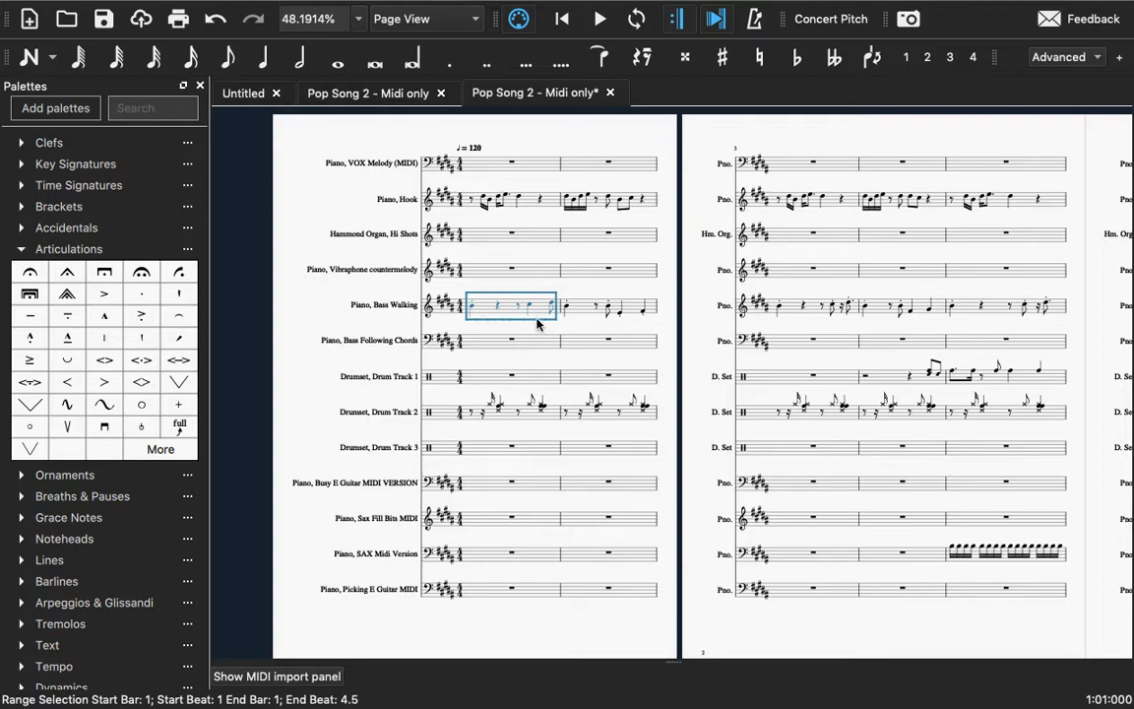
{"action": "key", "text": "Escape"}
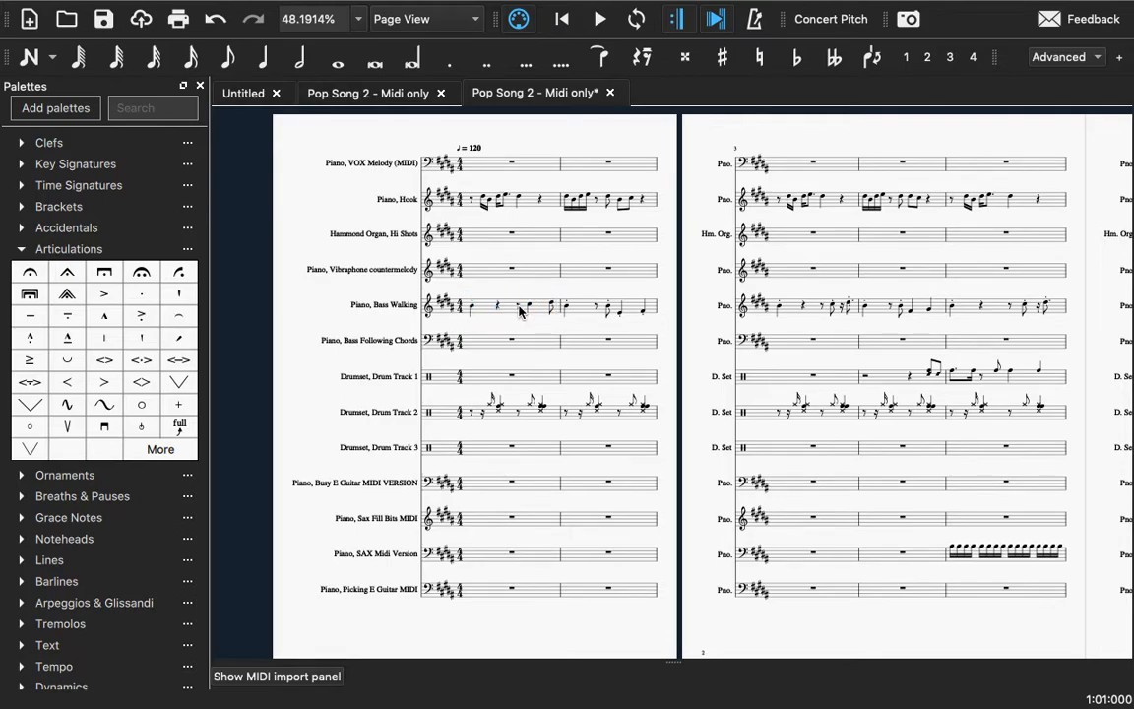
- Try to add a duplet on the quaver rest at beat 3 of Bass Walking's bar 1, and undo it
{"action": "left_click", "coordinate": [519, 309]}
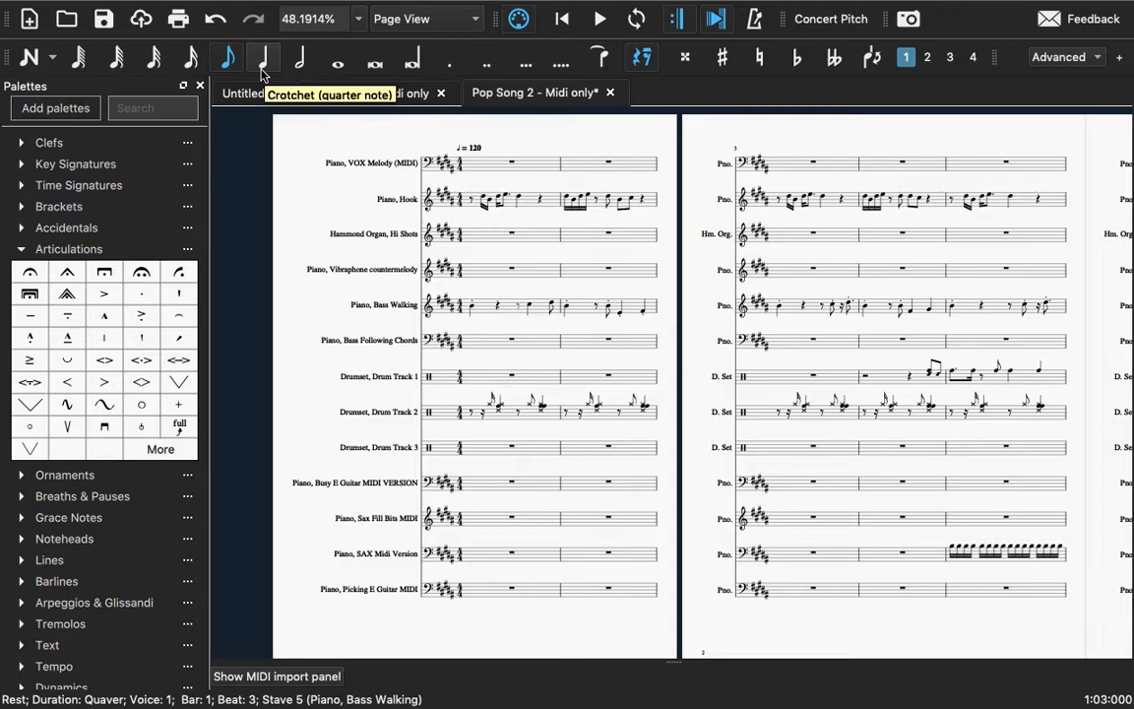
{"action": "left_click", "coordinate": [21, 250]}
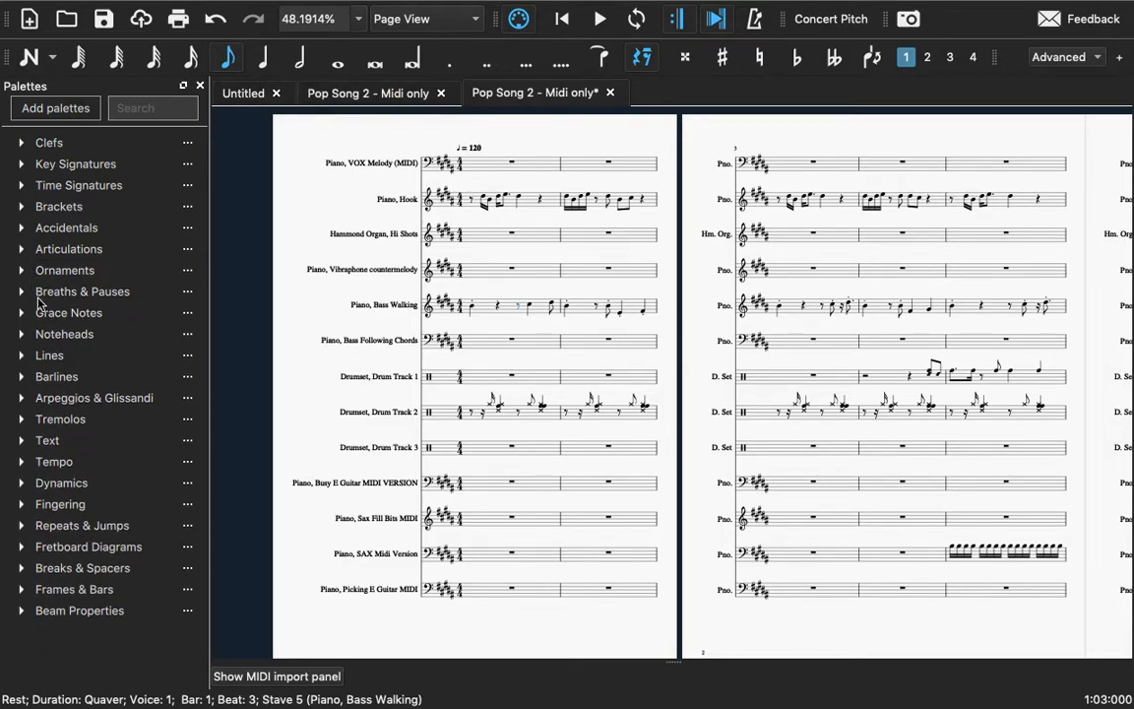
{"action": "mouse_move", "coordinate": [138, 4]}
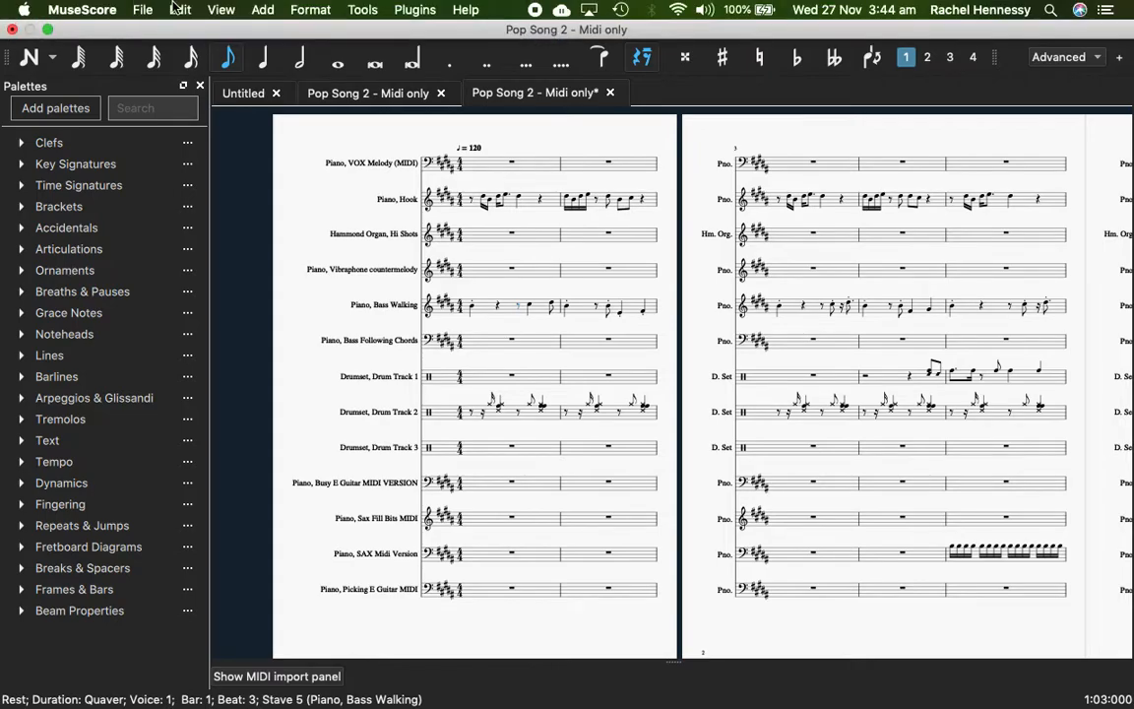
{"action": "left_click", "coordinate": [267, 10]}
{"action": "mouse_move", "coordinate": [290, 69]}
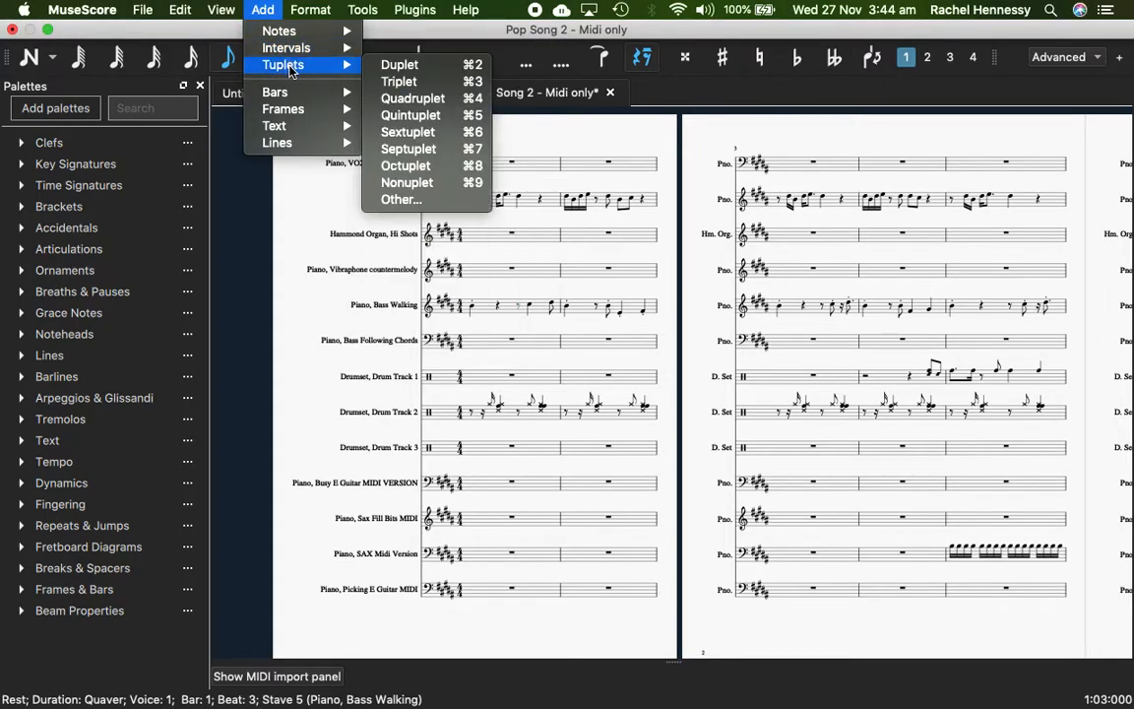
{"action": "left_click", "coordinate": [400, 65]}
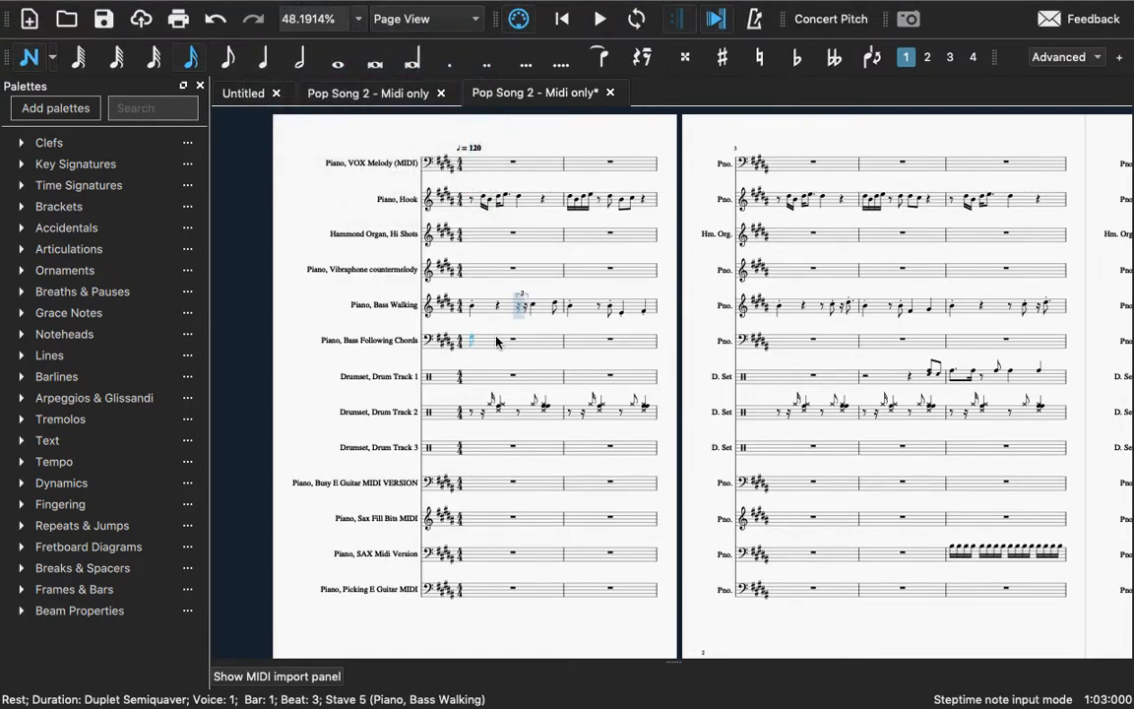
{"action": "key", "text": "ctrl+z"}
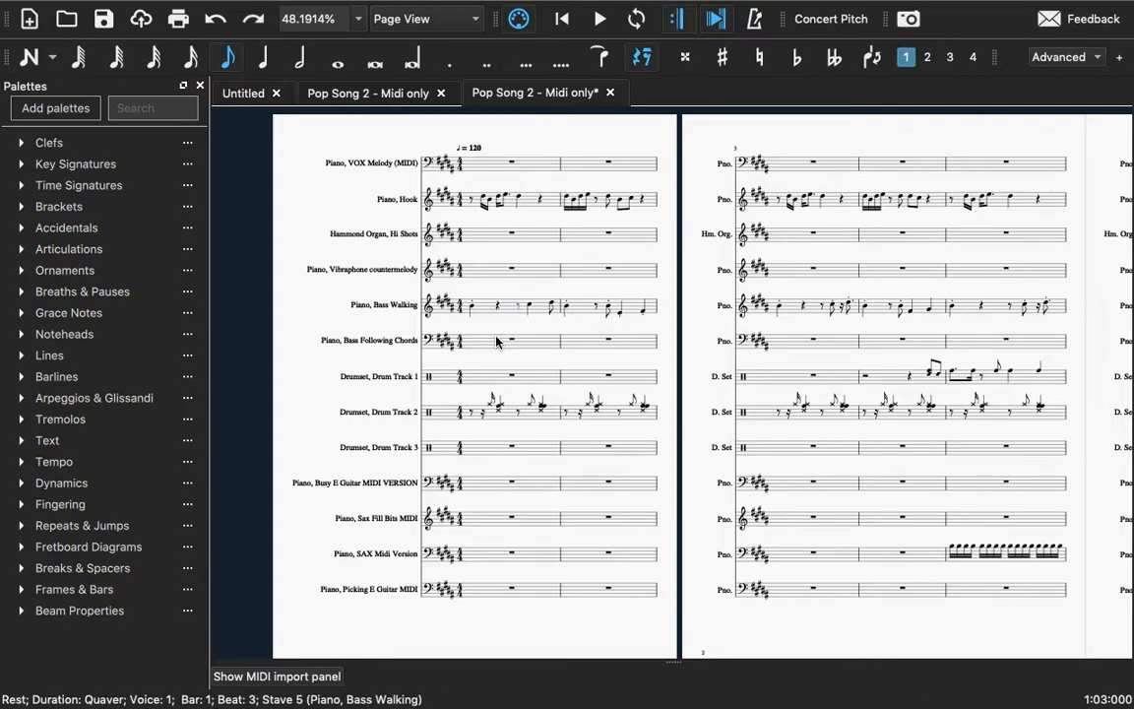
- Change the beat 3 rest and the beat 4 C#5 in Bass Walking's bar 1 to crotchets
{"action": "left_click", "coordinate": [265, 59]}
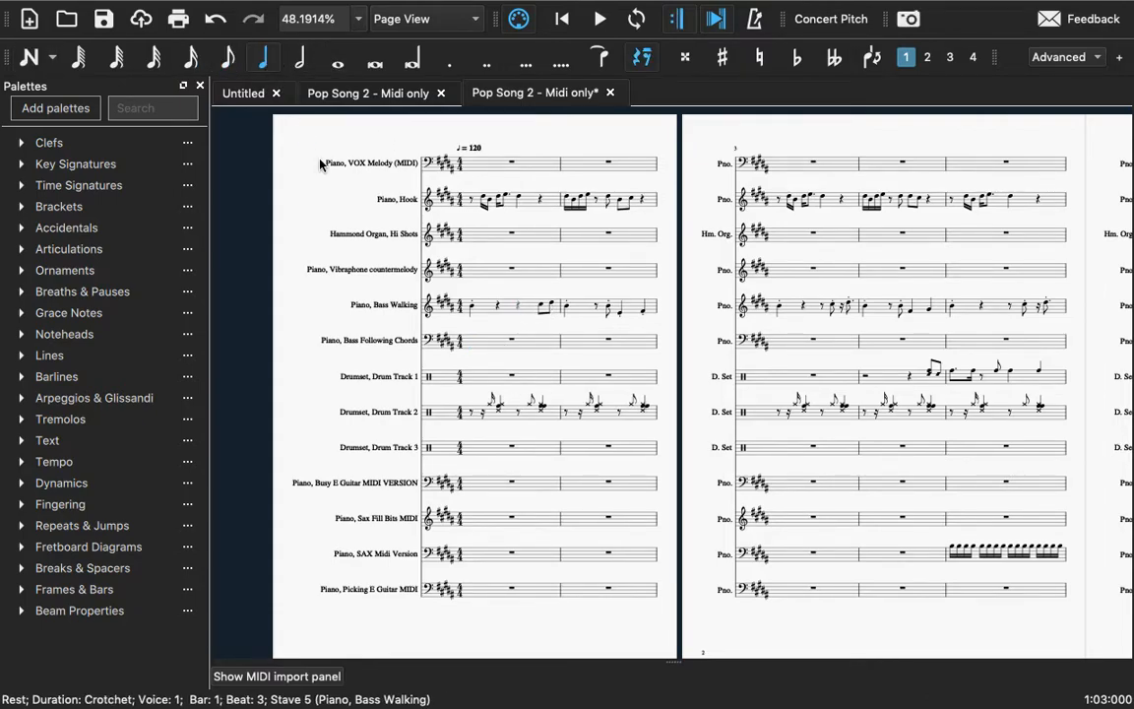
{"action": "key", "text": "4"}
{"action": "key", "text": "c"}
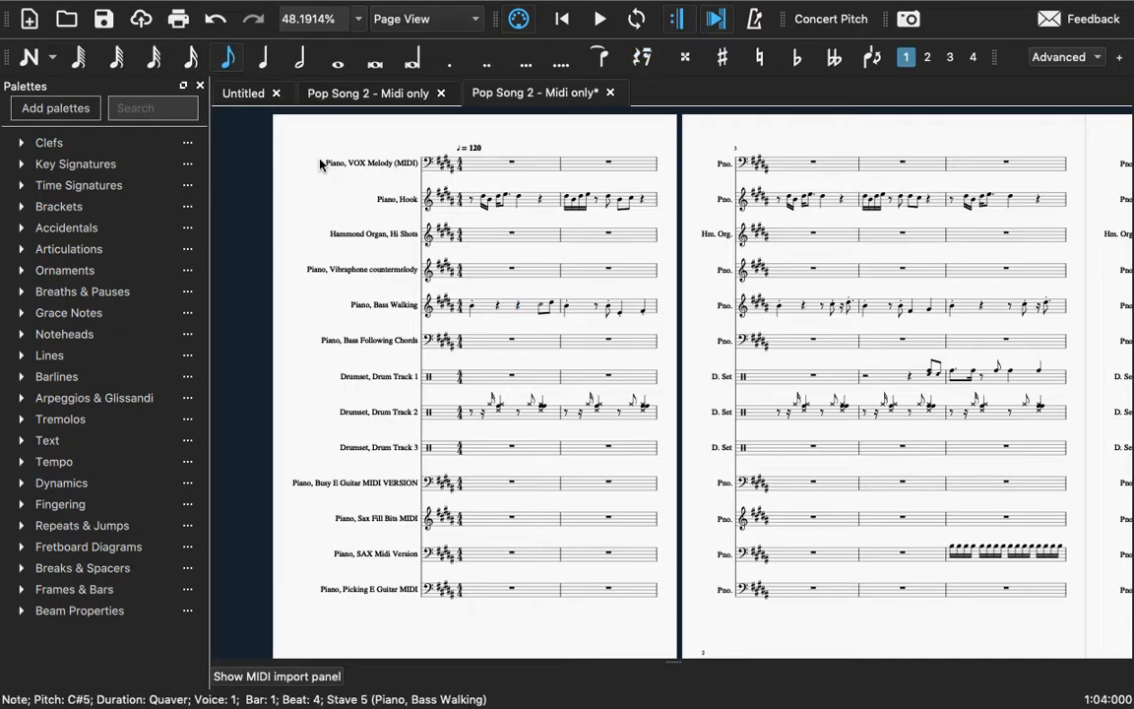
{"action": "left_click", "coordinate": [263, 57]}
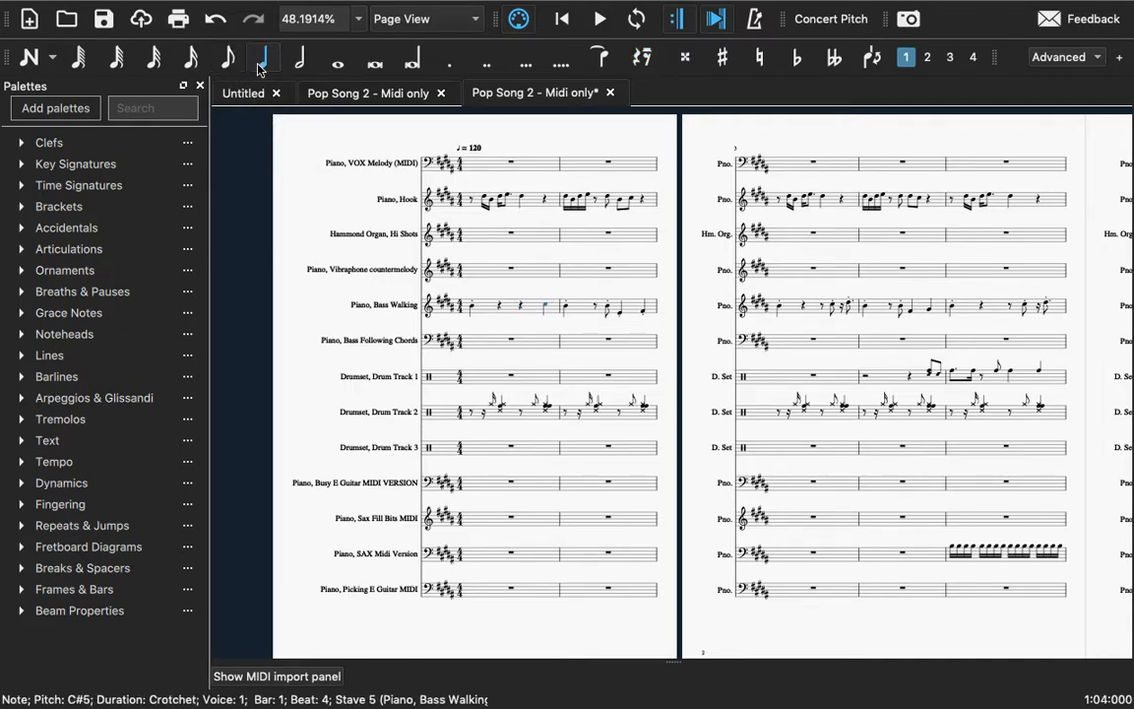
- Try to apply duplets across the selected crotchet rest and C#5 on beats 3 and 4 of Bass Walking's bar 1, and undo them
{"action": "left_click", "coordinate": [521, 309]}
{"action": "left_click", "coordinate": [521, 311], "text": "shift"}
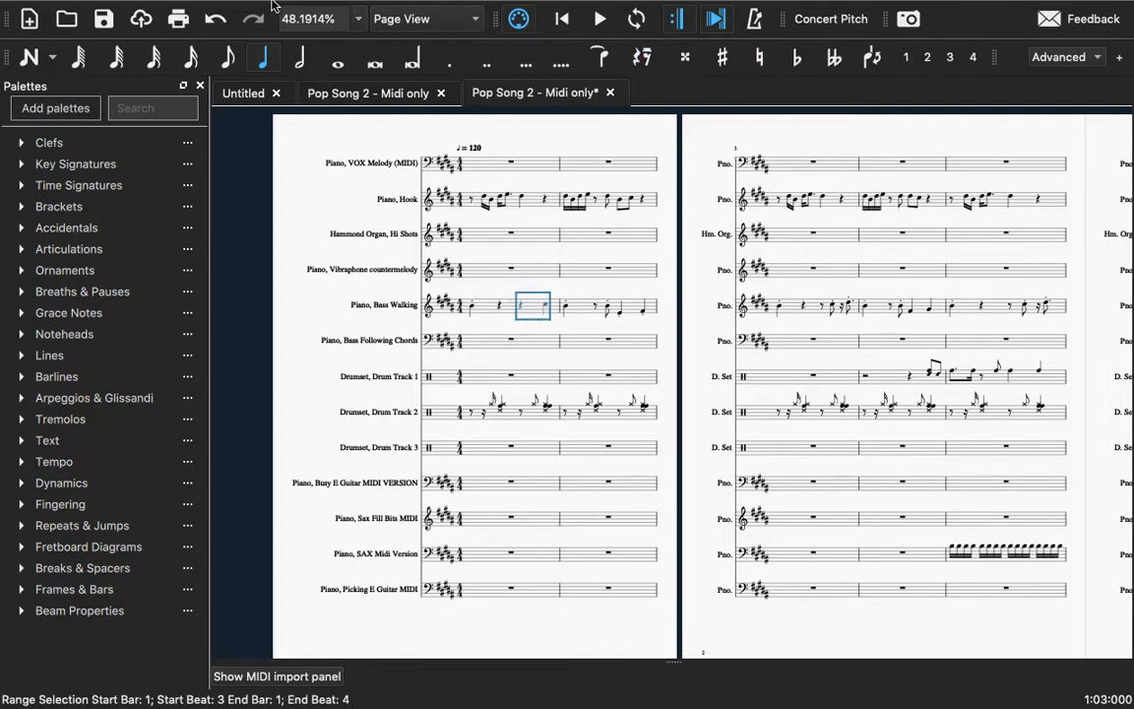
{"action": "left_click", "coordinate": [221, 10]}
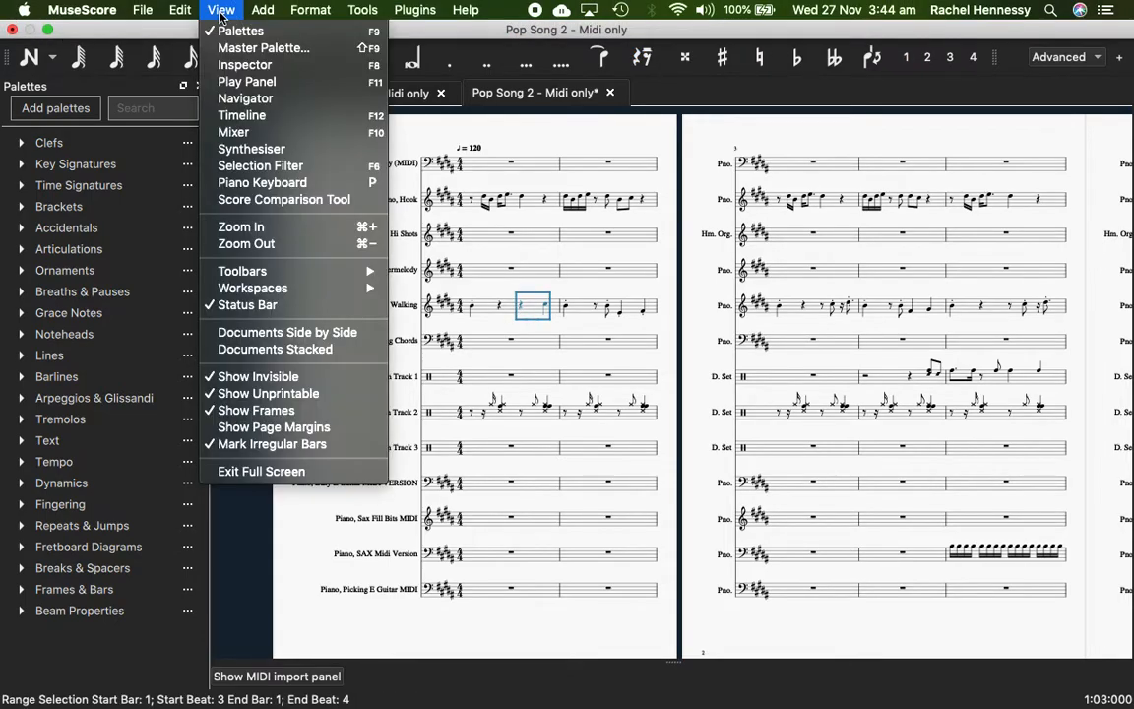
{"action": "mouse_move", "coordinate": [290, 65]}
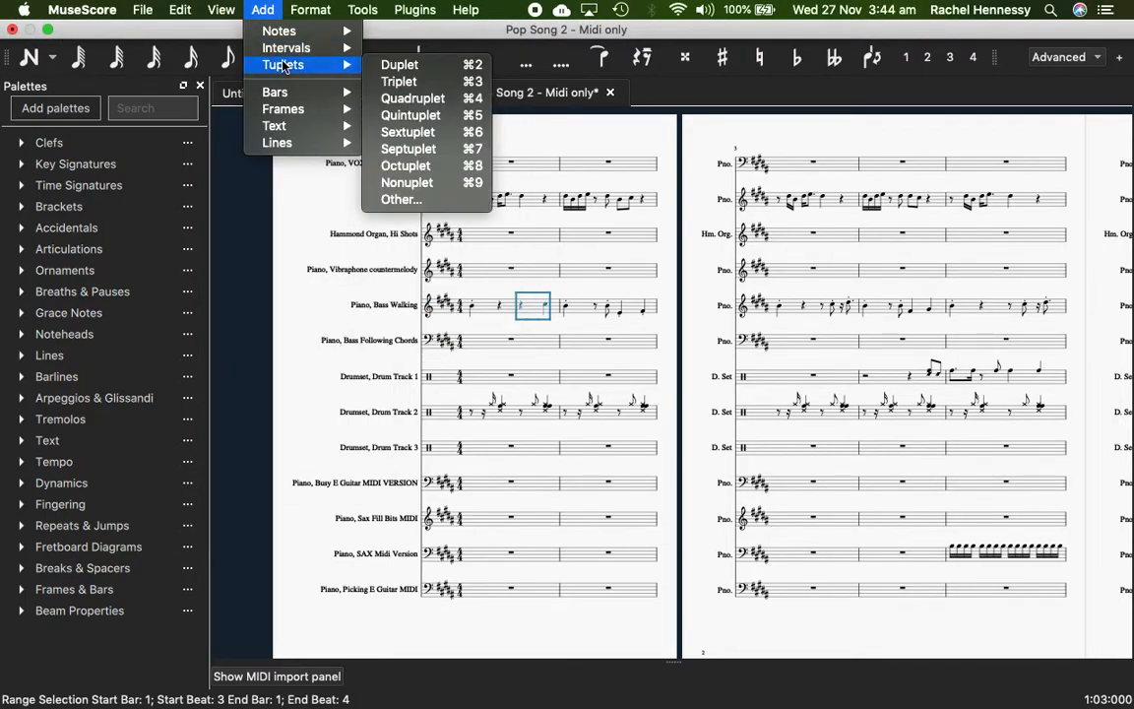
{"action": "left_click", "coordinate": [394, 65]}
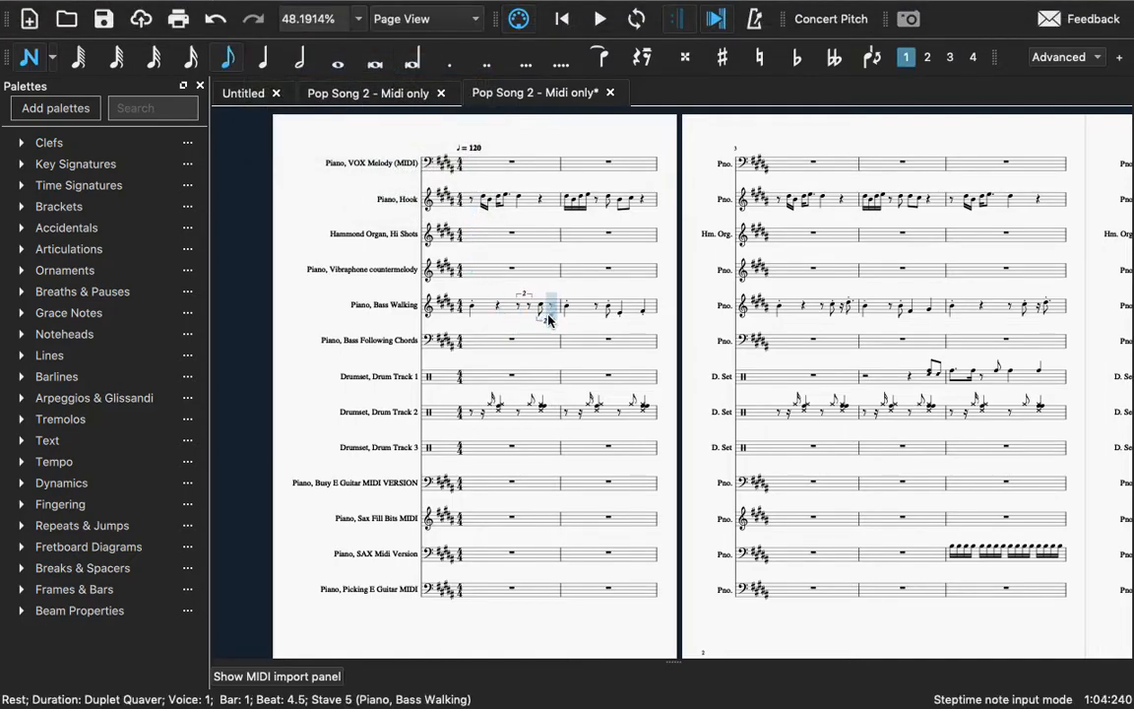
{"action": "key", "text": "ctrl+z"}
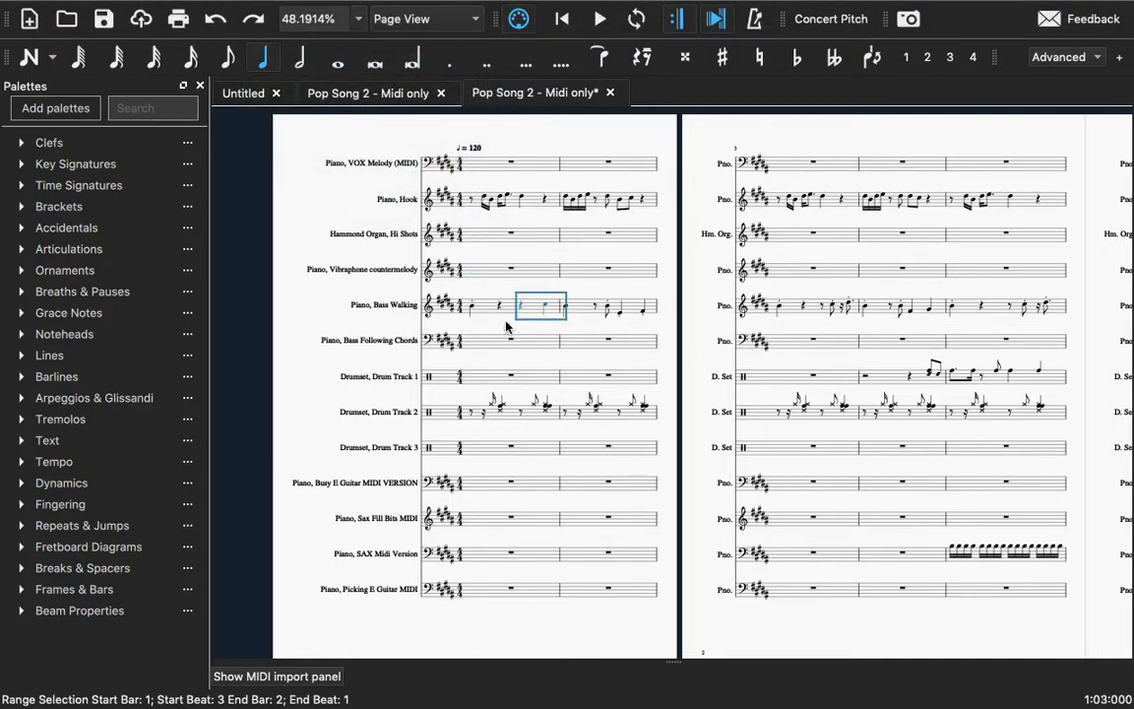
{"action": "key", "text": "ctrl+z"}
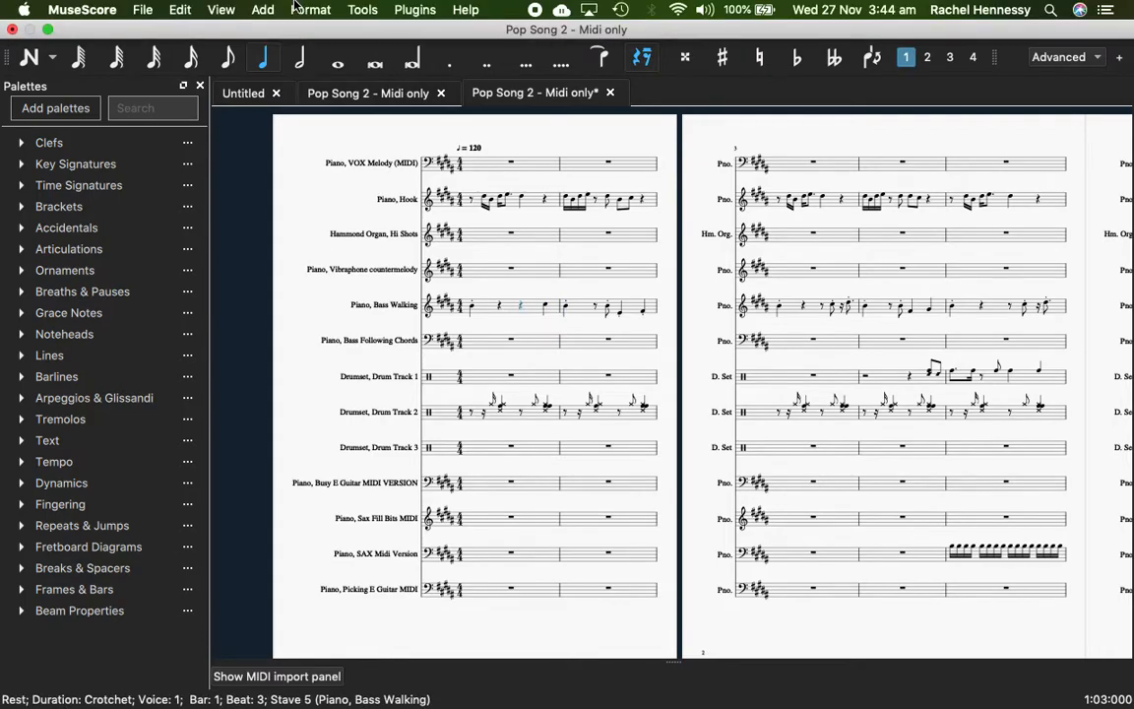
- Try to add a duplet on only the crotchet rest at beat 3 of Bass Walking's bar 1, and undo it
{"action": "left_click", "coordinate": [263, 10]}
{"action": "mouse_move", "coordinate": [279, 67]}
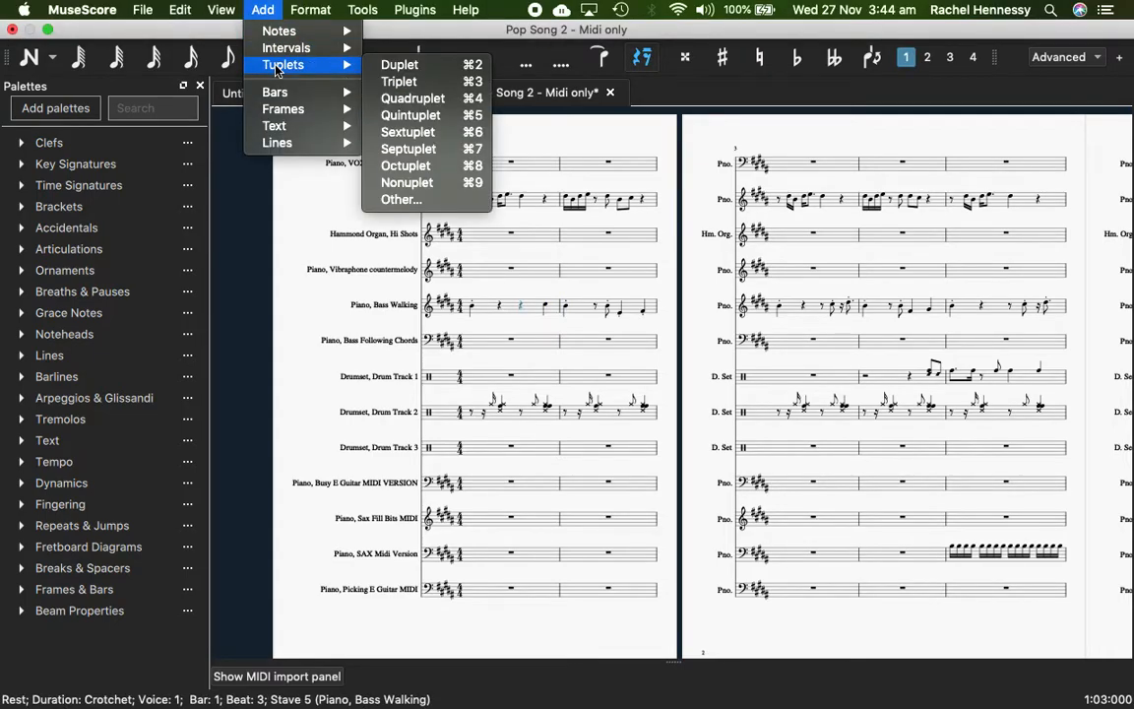
{"action": "left_click", "coordinate": [402, 65]}
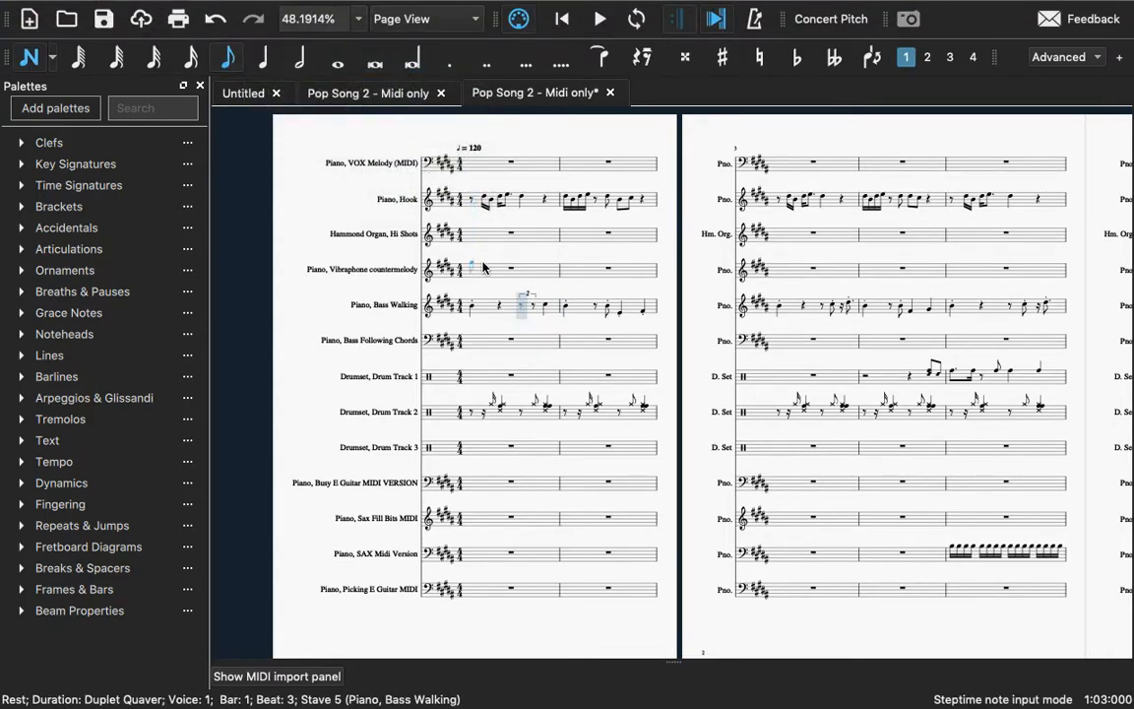
{"action": "key", "text": "ctrl+z"}
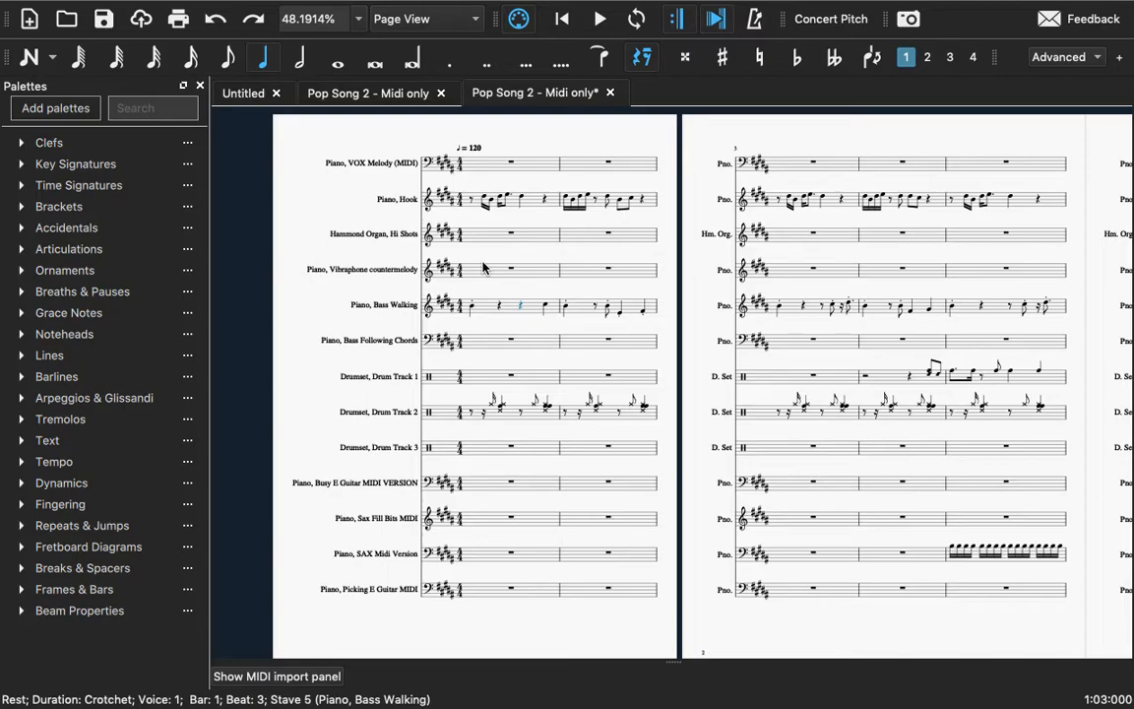
- Undo the crotchet changes on beats 3 and 4 of Bass Walking's bar 1, and select the bar's first note
{"action": "key", "text": "4"}
{"action": "key", "text": "c"}
{"action": "key", "text": "ctrl+z"}
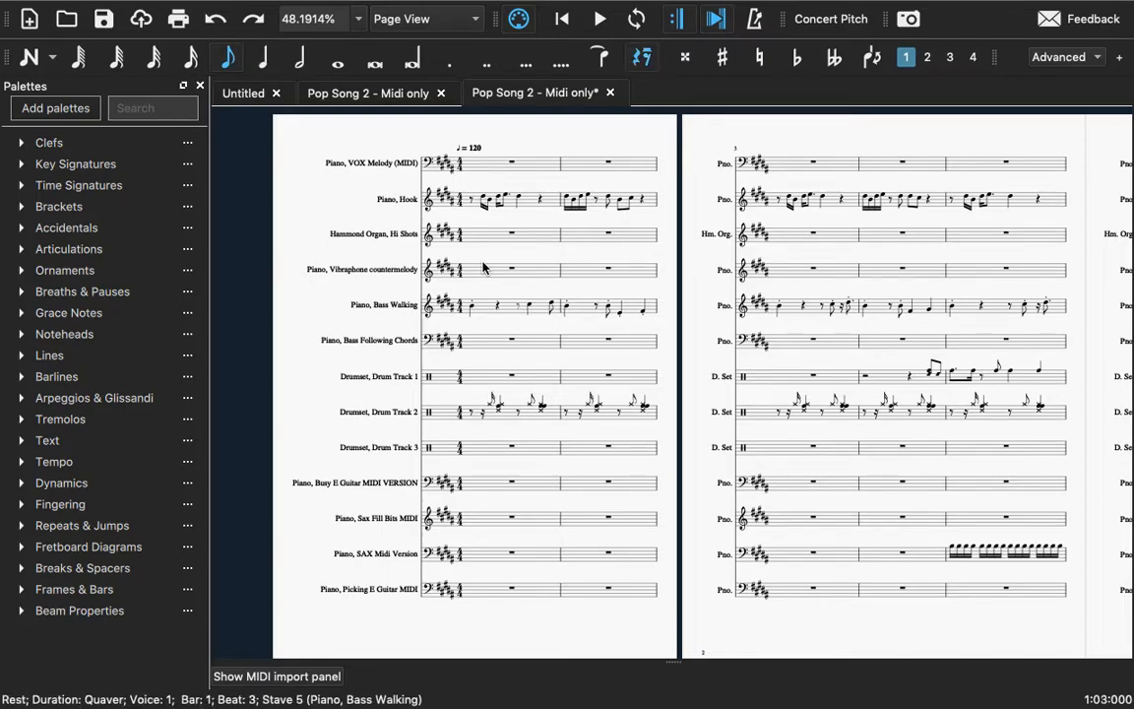
{"action": "left_click", "coordinate": [472, 310]}
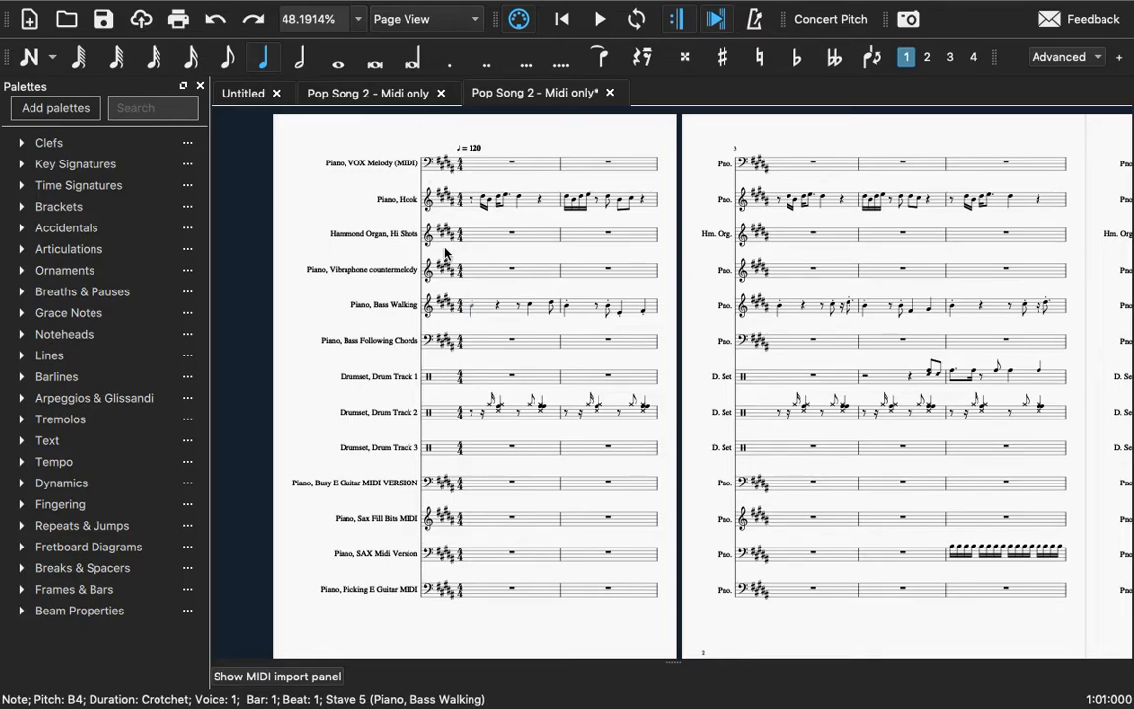
- Remove the staccato mark from the first note in Bass Walking's bar 1
{"action": "scroll", "coordinate": [482, 301], "scroll_direction": "up", "scroll_amount": 3}
{"action": "scroll", "coordinate": [483, 304], "scroll_direction": "up", "scroll_amount": 3}
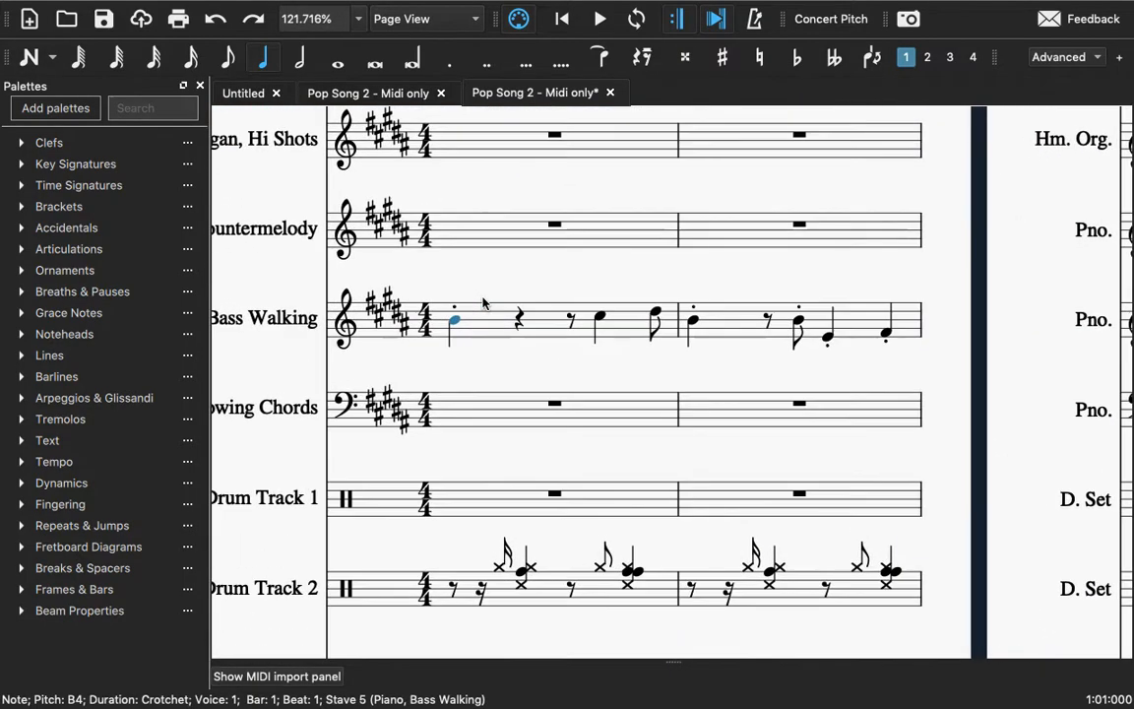
{"action": "key", "text": "alt+Right"}
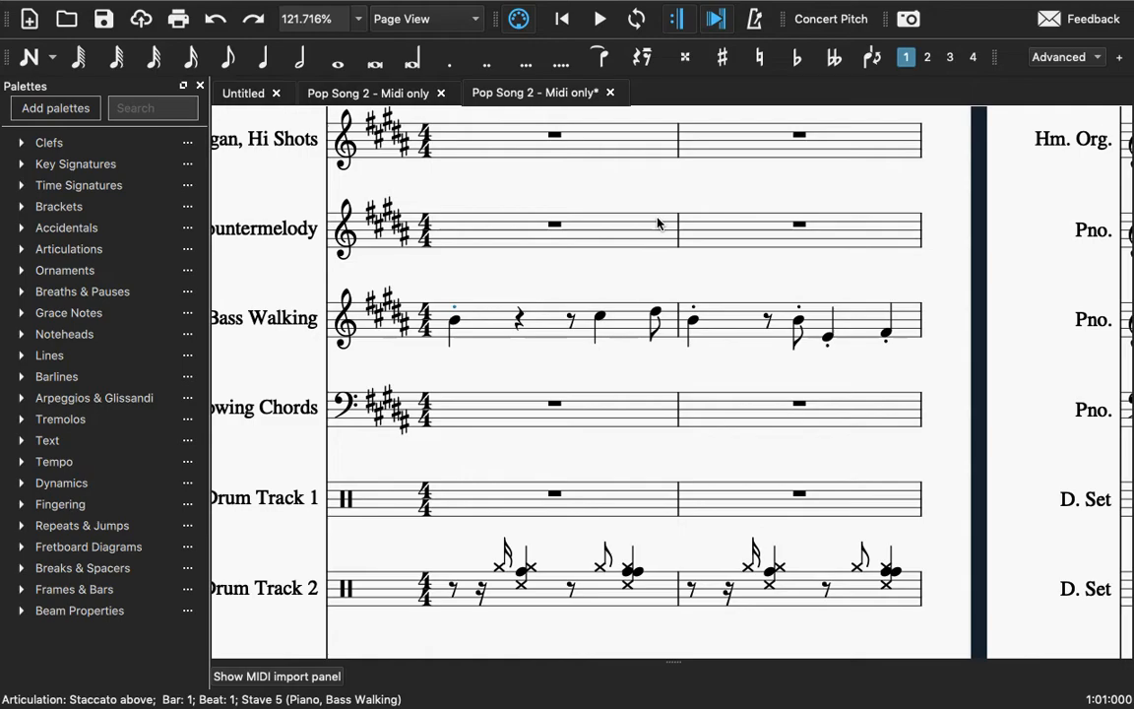
{"action": "key", "text": "alt+Left"}
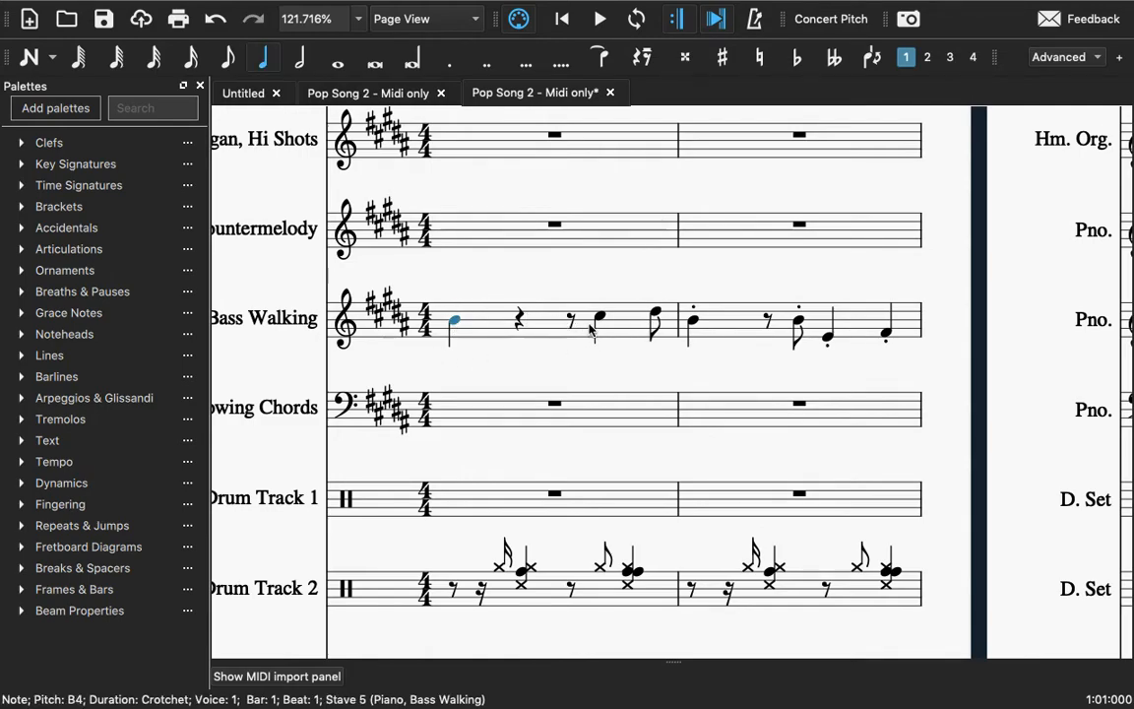
- Remove the staccato marks from all four notes in Bass Walking's bar 2
{"action": "left_click", "coordinate": [693, 321]}
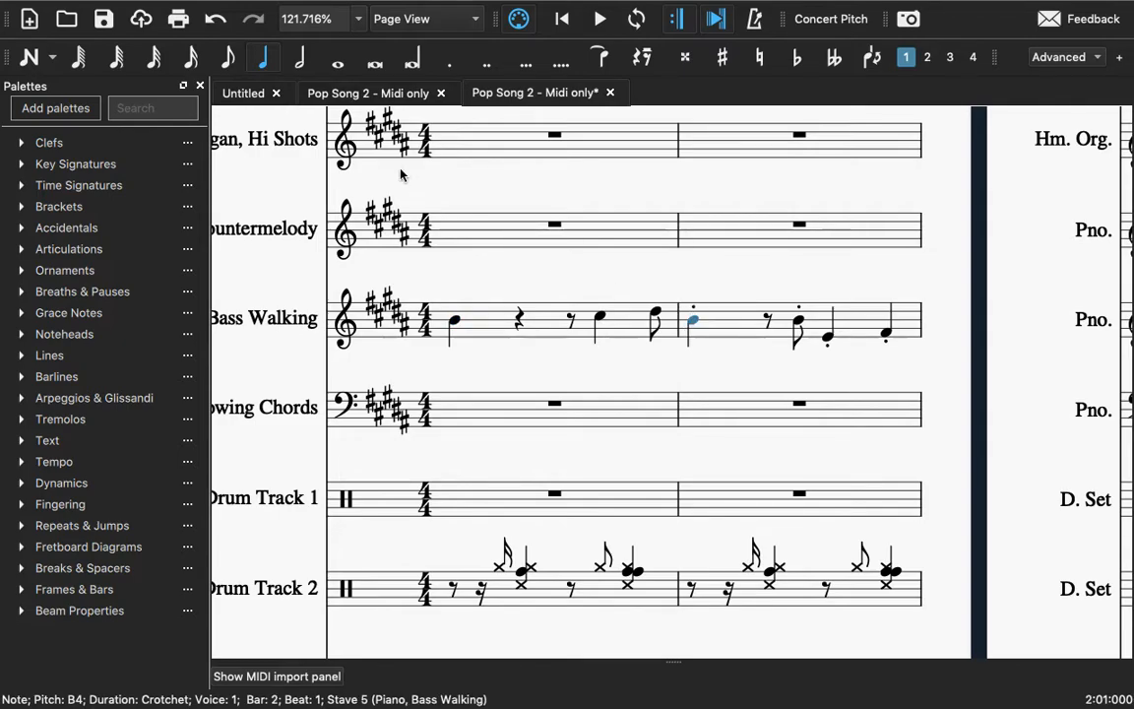
{"action": "left_click", "coordinate": [692, 311]}
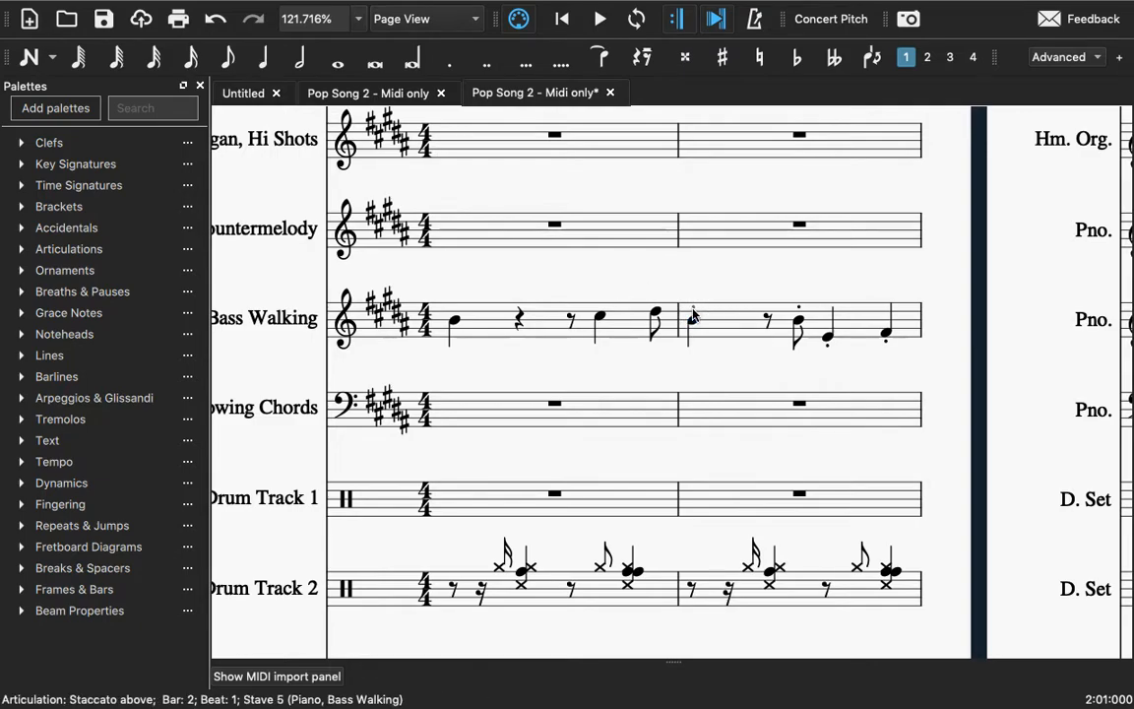
{"action": "key", "text": "Delete"}
{"action": "left_click", "coordinate": [798, 311]}
{"action": "key", "text": "Delete"}
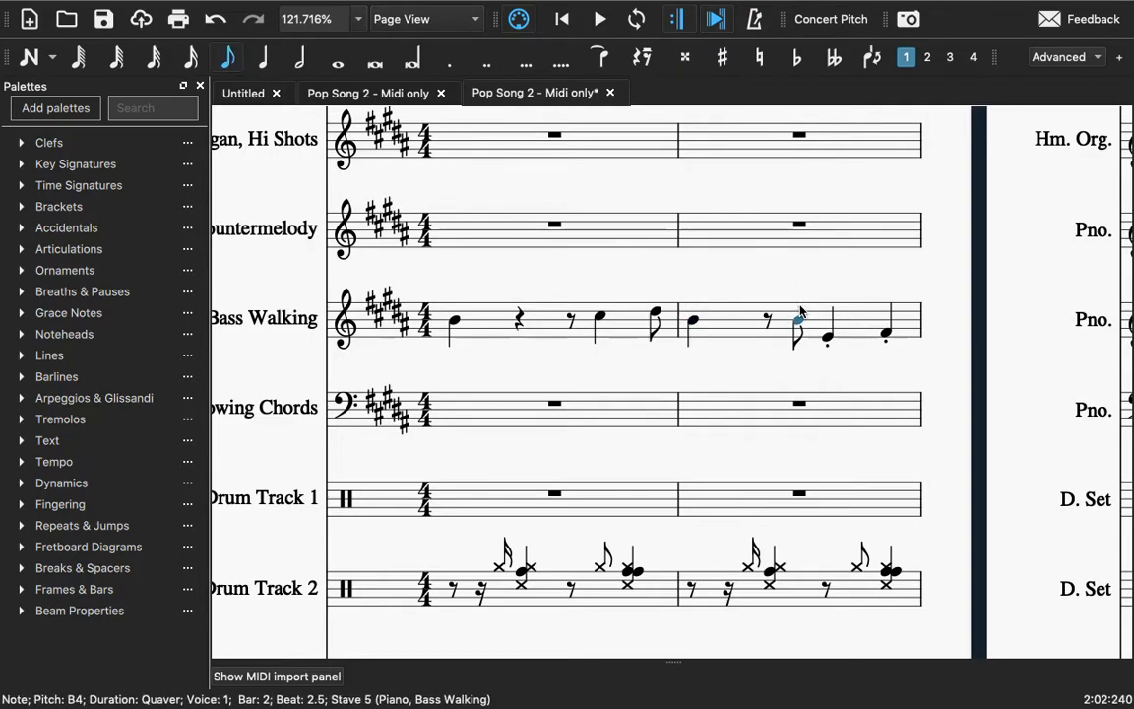
{"action": "left_click", "coordinate": [826, 347]}
{"action": "key", "text": "Delete"}
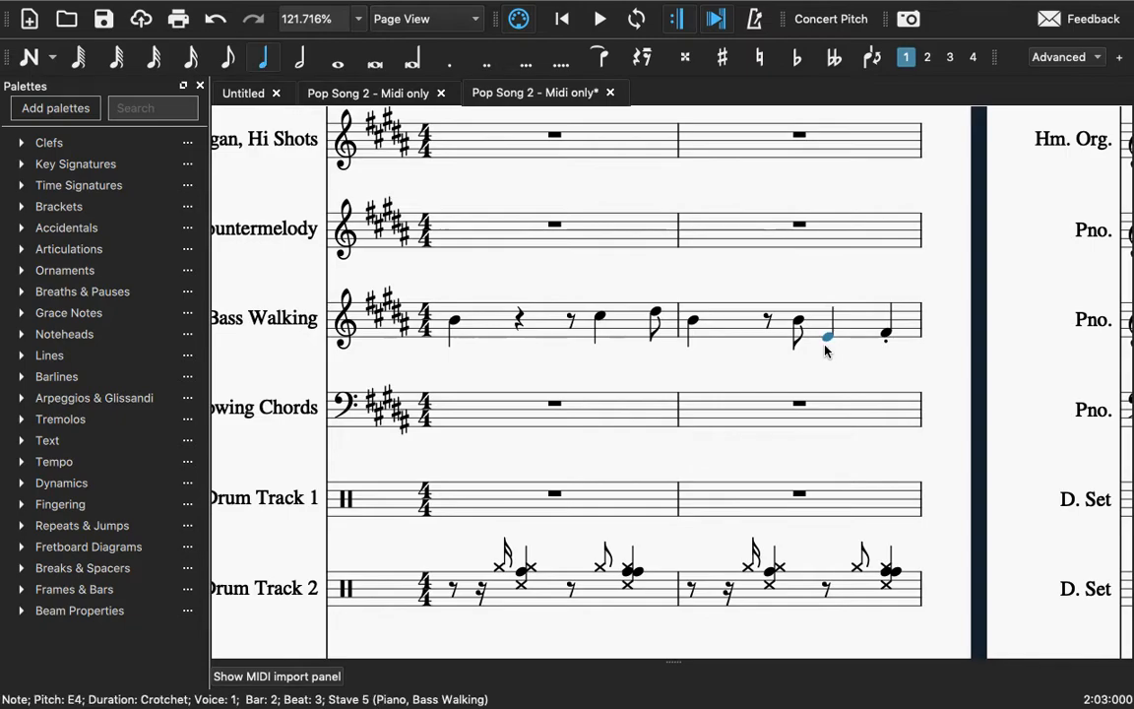
{"action": "left_click", "coordinate": [886, 342]}
{"action": "key", "text": "Delete"}
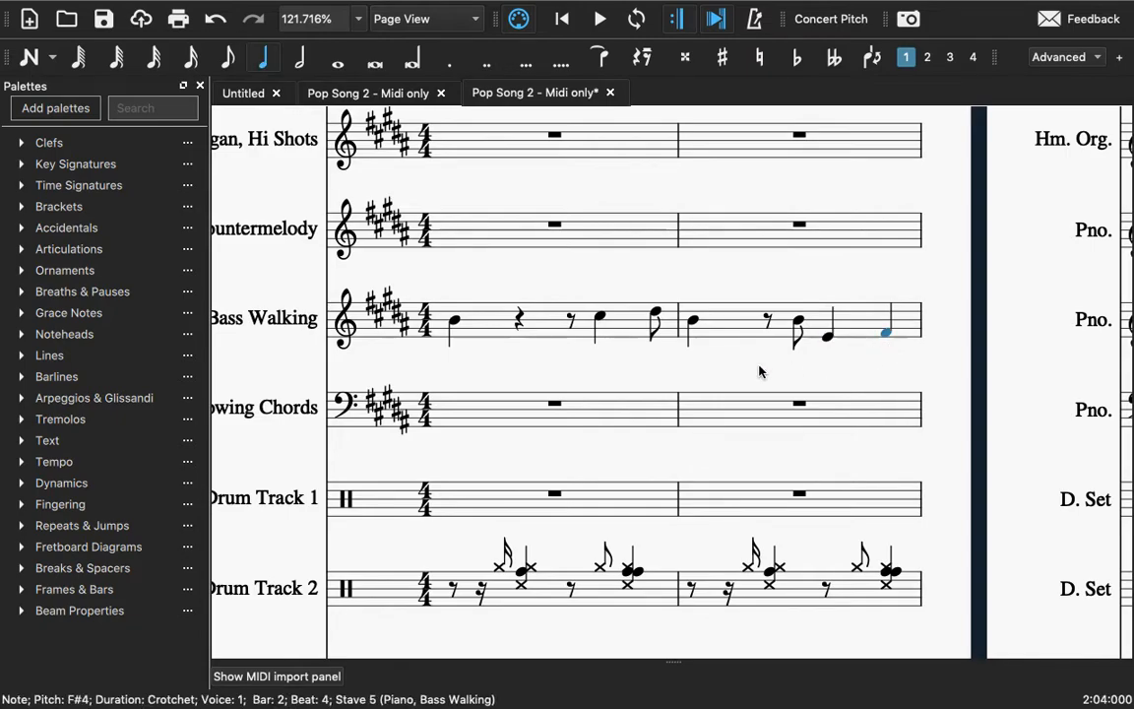
- Remove the staccato mark from the first note in Bass Walking's bar 3
{"action": "scroll", "coordinate": [776, 369], "scroll_direction": "right", "scroll_amount": 10}
{"action": "left_click", "coordinate": [666, 320]}
{"action": "key", "text": "Delete"}
{"action": "scroll", "coordinate": [663, 380], "scroll_direction": "left", "scroll_amount": 5}
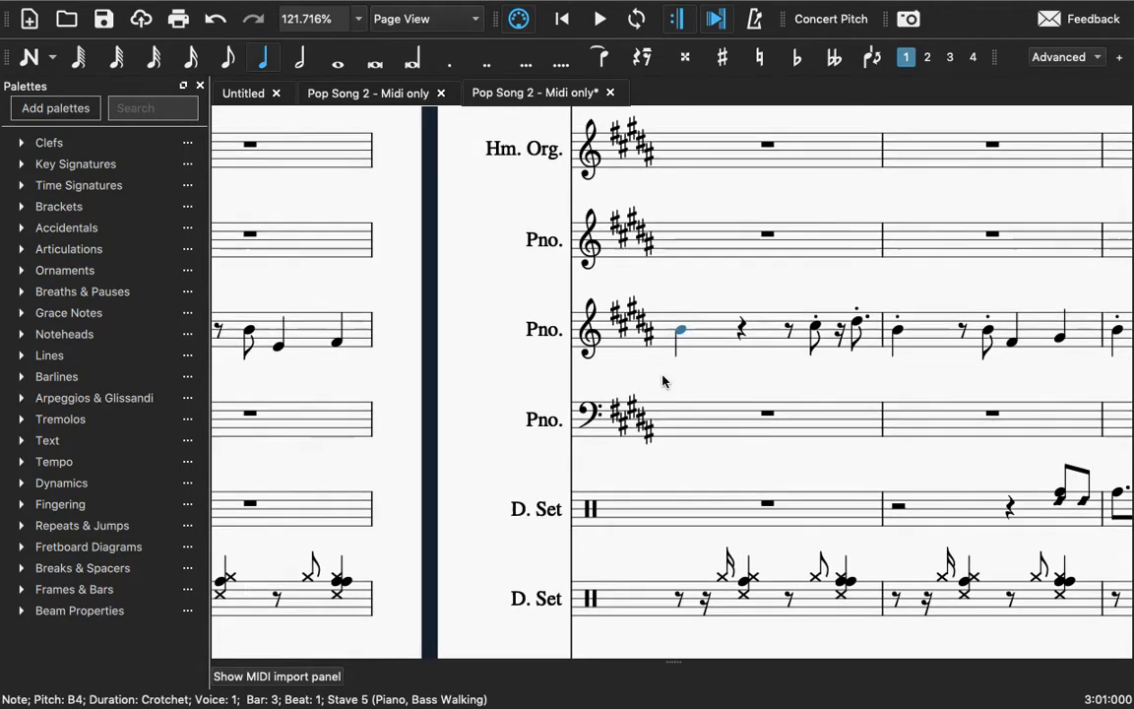
- Copy Bass Walking's corrected bar 1 over bar 3
{"action": "scroll", "coordinate": [663, 380], "scroll_direction": "down", "scroll_amount": 1}
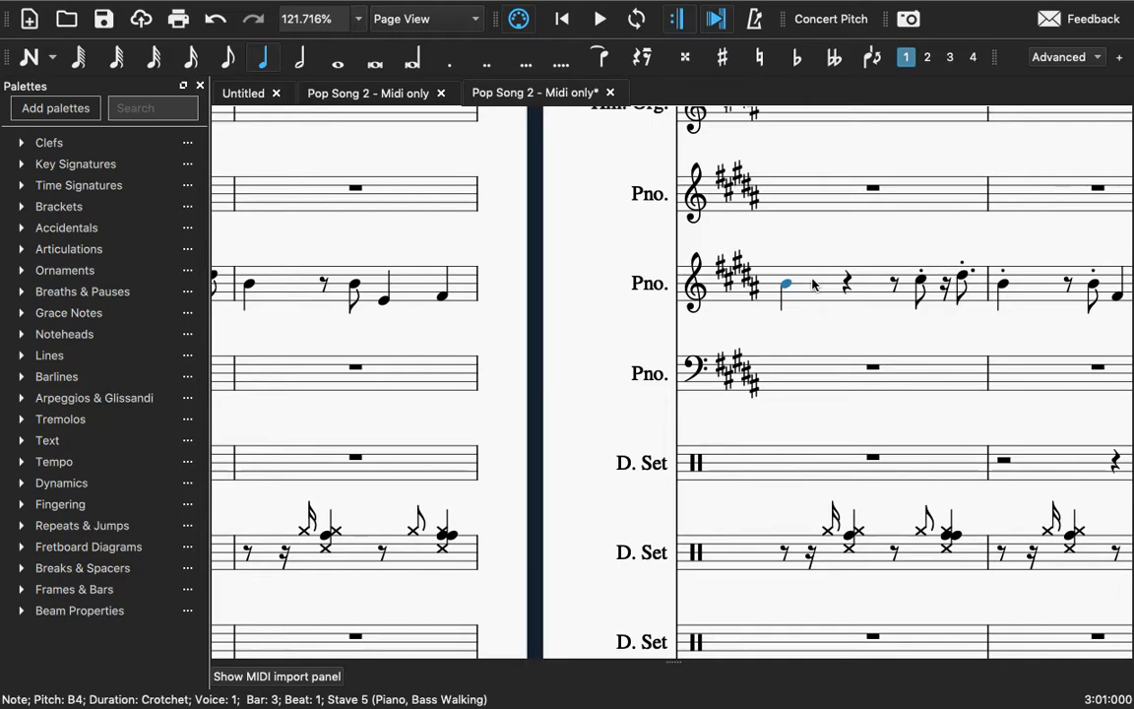
{"action": "scroll", "coordinate": [517, 286], "scroll_direction": "left", "scroll_amount": 10}
{"action": "left_click", "coordinate": [446, 302]}
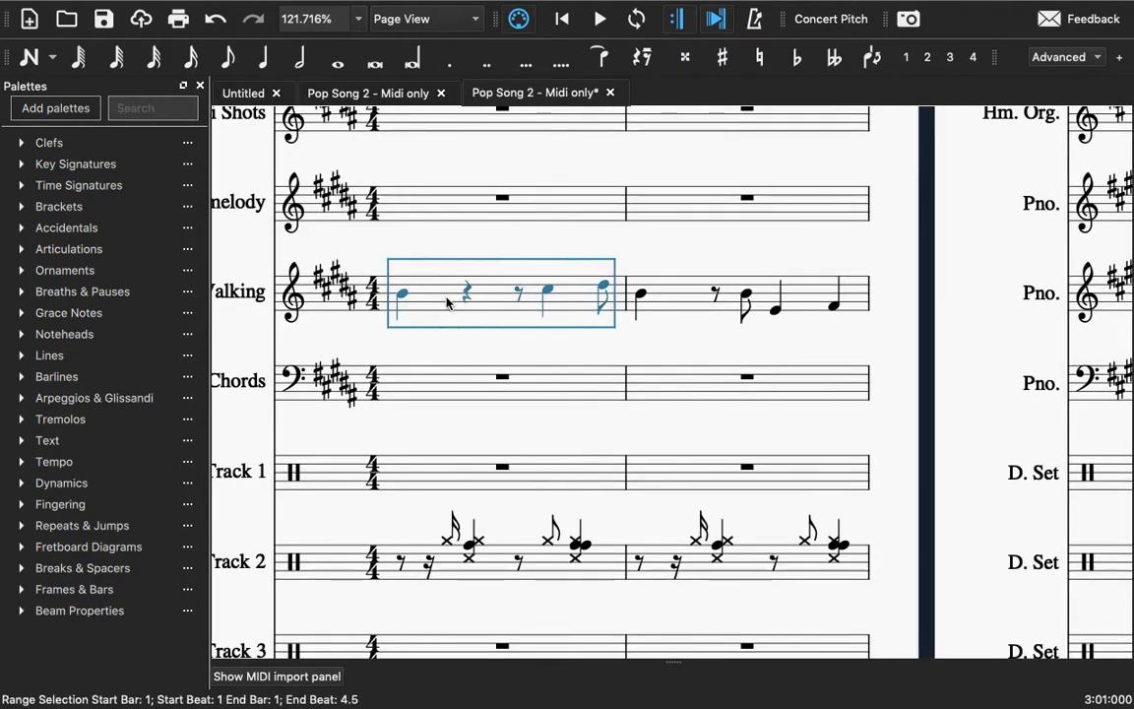
{"action": "scroll", "coordinate": [729, 288], "scroll_direction": "right", "scroll_amount": 10}
{"action": "left_click", "coordinate": [778, 278]}
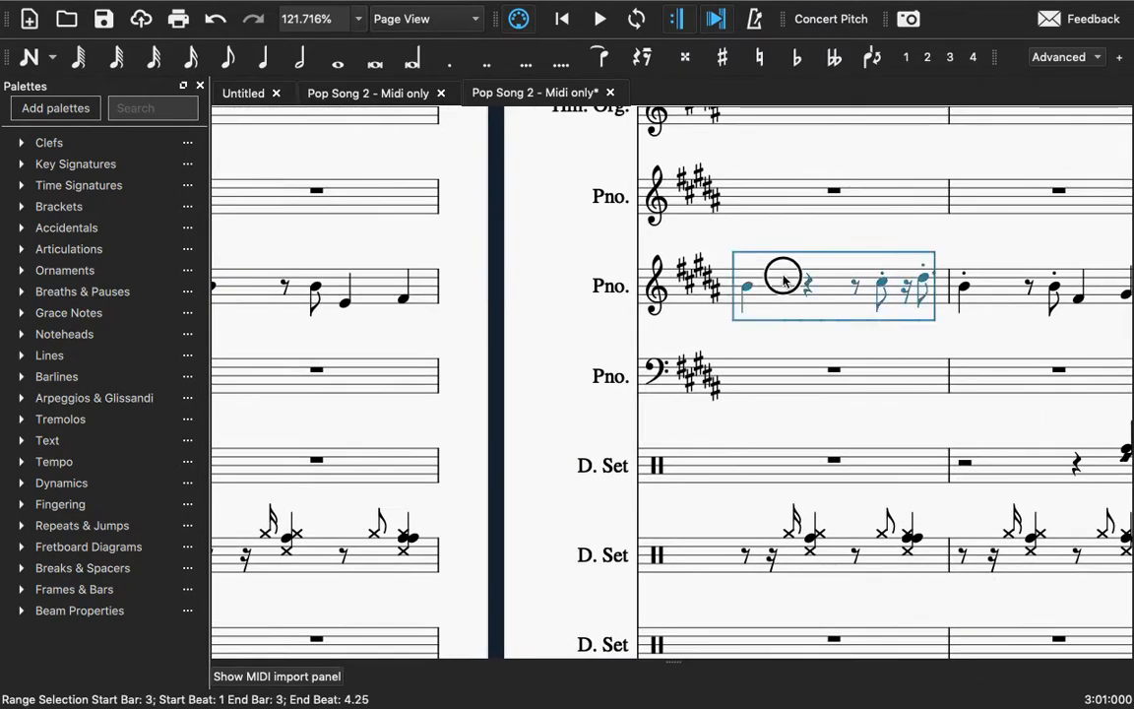
{"action": "scroll", "coordinate": [705, 246], "scroll_direction": "right", "scroll_amount": 7}
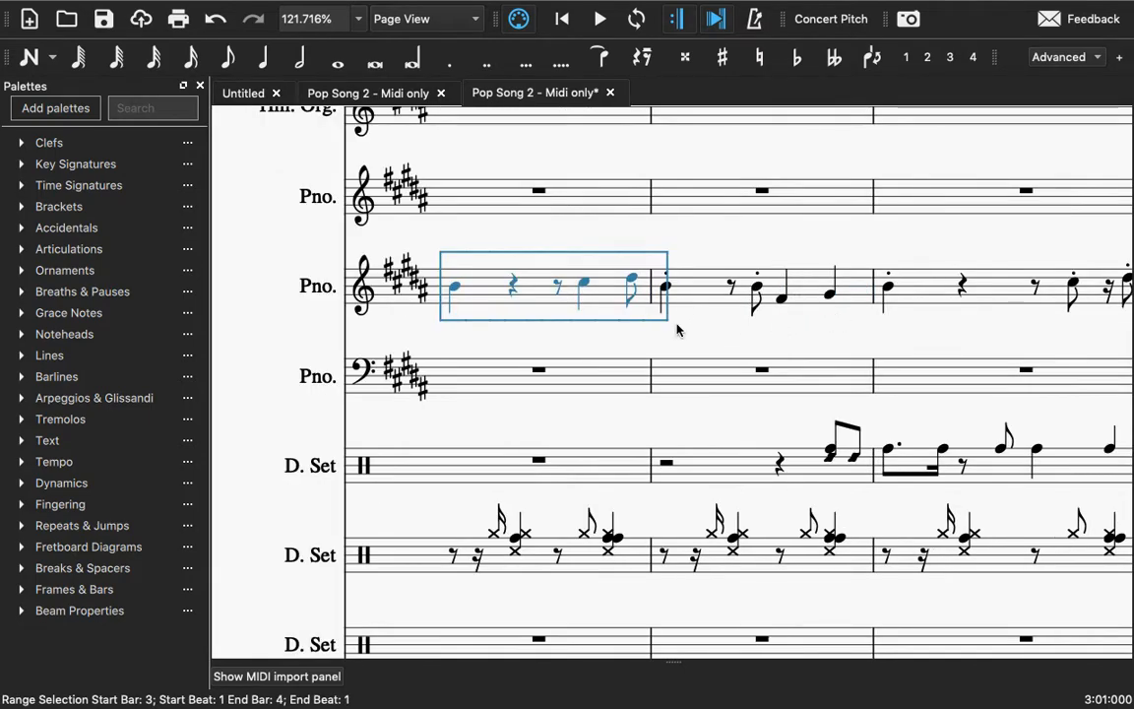
- Remove the staccato marks from the two B4 notes in Bass Walking's bar 4 and check the bar's last two notes
{"action": "scroll", "coordinate": [748, 328], "scroll_direction": "left", "scroll_amount": 10}
{"action": "scroll", "coordinate": [679, 329], "scroll_direction": "right", "scroll_amount": 3}
{"action": "scroll", "coordinate": [679, 330], "scroll_direction": "down", "scroll_amount": 1}
{"action": "scroll", "coordinate": [678, 330], "scroll_direction": "right", "scroll_amount": 4}
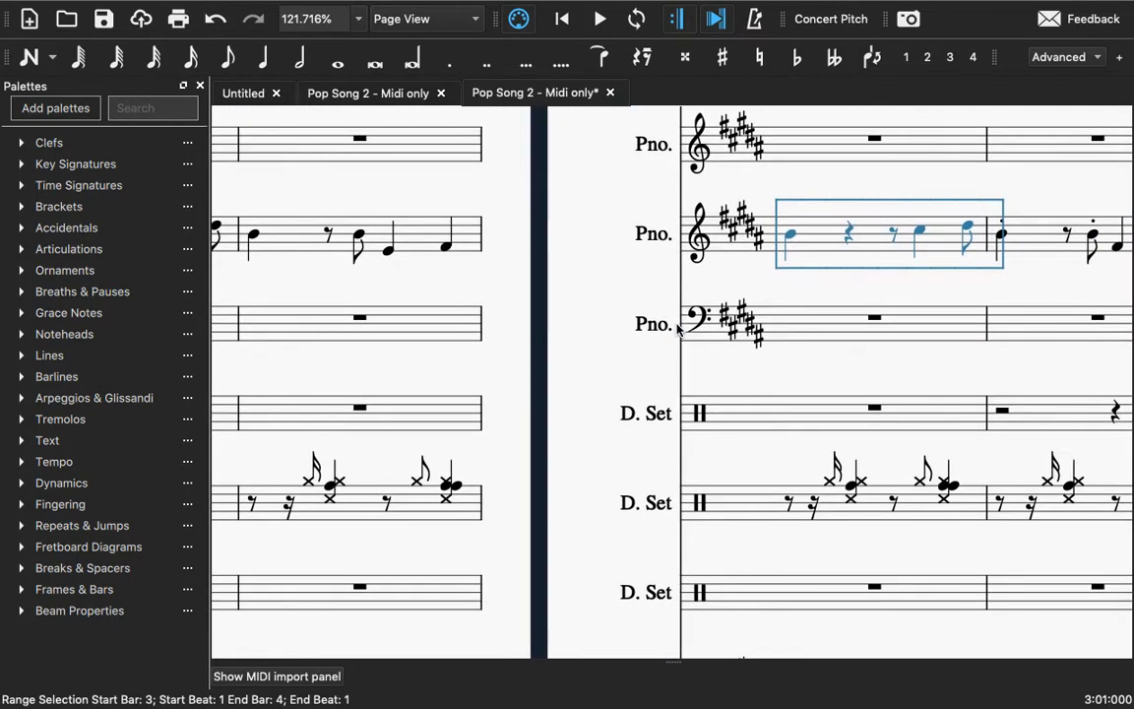
{"action": "scroll", "coordinate": [677, 330], "scroll_direction": "left", "scroll_amount": 5}
{"action": "scroll", "coordinate": [677, 330], "scroll_direction": "down", "scroll_amount": 1}
{"action": "scroll", "coordinate": [675, 329], "scroll_direction": "right", "scroll_amount": 11}
{"action": "scroll", "coordinate": [675, 329], "scroll_direction": "up", "scroll_amount": 3}
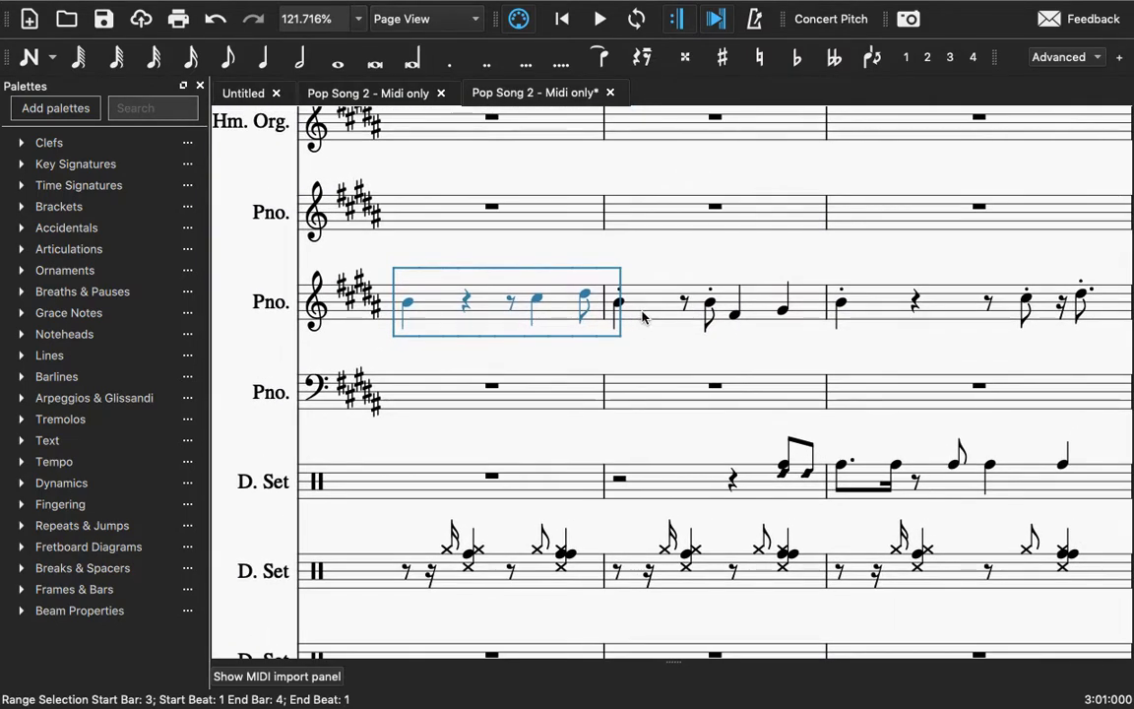
{"action": "left_click", "coordinate": [620, 308]}
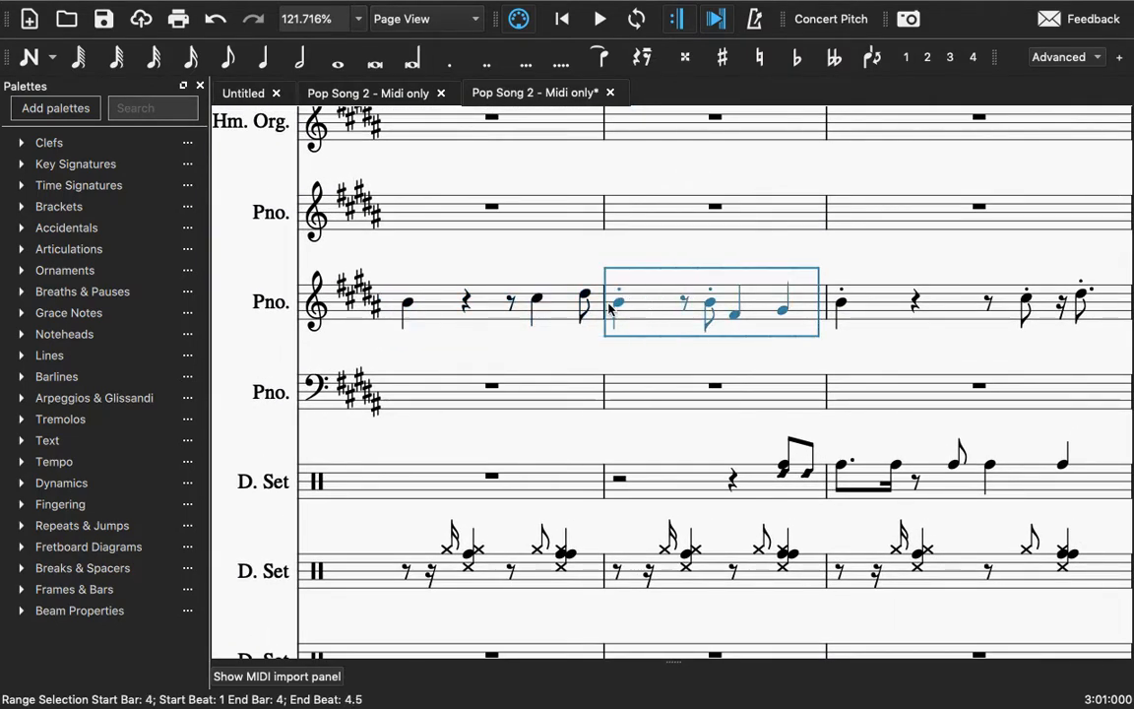
{"action": "left_click", "coordinate": [621, 309]}
{"action": "left_click", "coordinate": [620, 293]}
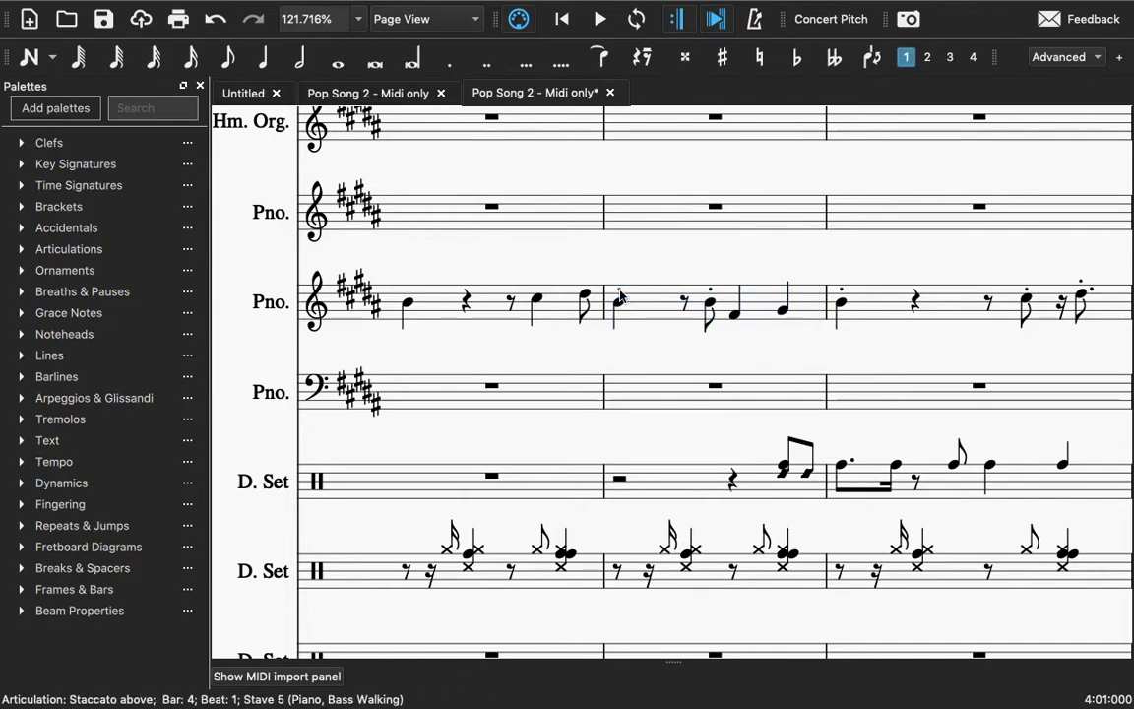
{"action": "key", "text": "Delete"}
{"action": "left_click", "coordinate": [713, 293]}
{"action": "key", "text": "Delete"}
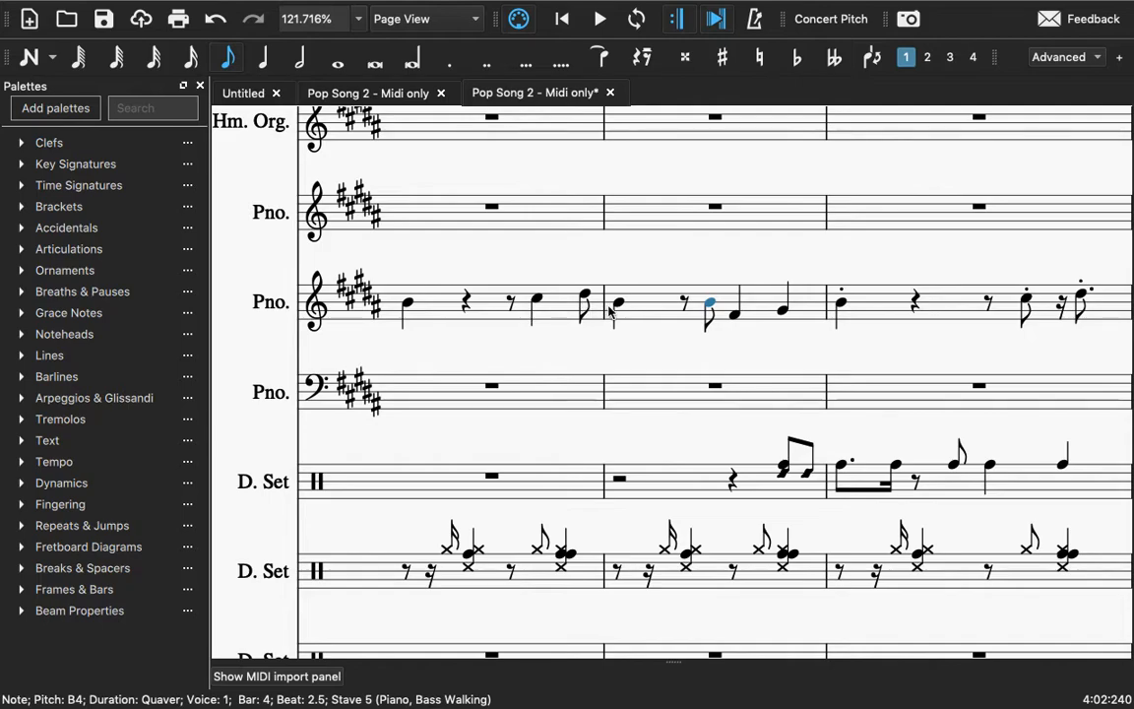
{"action": "left_click", "coordinate": [734, 313]}
{"action": "left_click", "coordinate": [783, 313]}
- Remove the staccato mark from the first note in Bass Walking's bar 5
{"action": "left_click", "coordinate": [840, 304]}
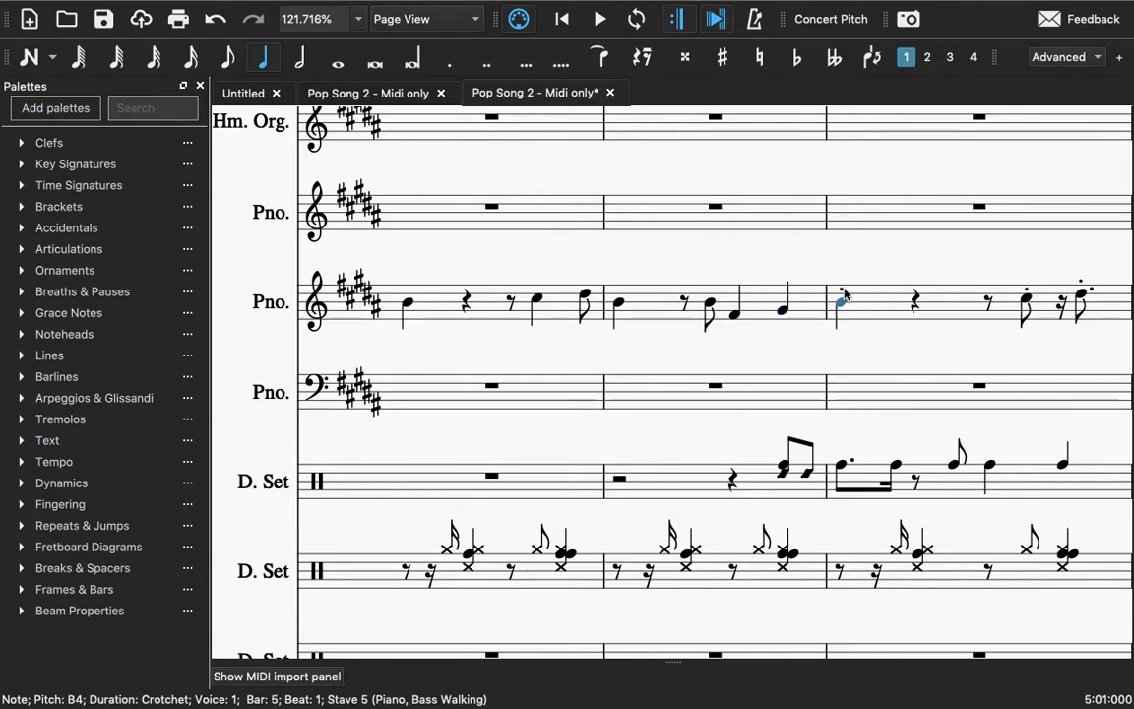
{"action": "left_click", "coordinate": [844, 289]}
{"action": "key", "text": "Delete"}
- Copy Bass Walking's bars 1 to 4 and paste them over bars 5 to 8
{"action": "left_click", "coordinate": [784, 313]}
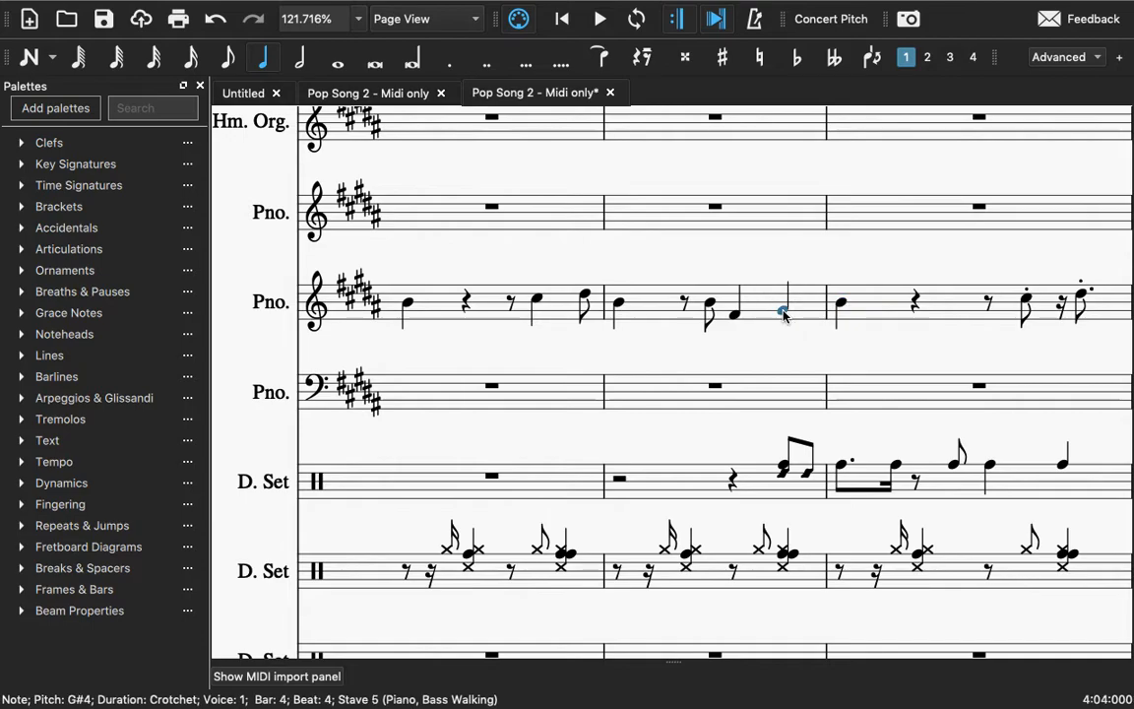
{"action": "key", "text": "shift+Left"}
{"action": "key", "text": "shift+Left"}
{"action": "key", "text": "shift+Left"}
{"action": "key", "text": "shift+Left"}
{"action": "key", "text": "shift+Left"}
{"action": "key", "text": "shift+Left"}
{"action": "key", "text": "shift+Left"}
{"action": "key", "text": "shift+Left"}
{"action": "key", "text": "shift+Left"}
{"action": "key", "text": "shift+Left"}
{"action": "key", "text": "shift+Left"}
{"action": "key", "text": "shift+Left"}
{"action": "key", "text": "shift+Left"}
{"action": "key", "text": "shift+Left"}
{"action": "key", "text": "shift+Left"}
{"action": "key", "text": "shift+Left"}
{"action": "key", "text": "shift+Left"}
{"action": "key", "text": "shift+Left"}
{"action": "key", "text": "shift+Left"}
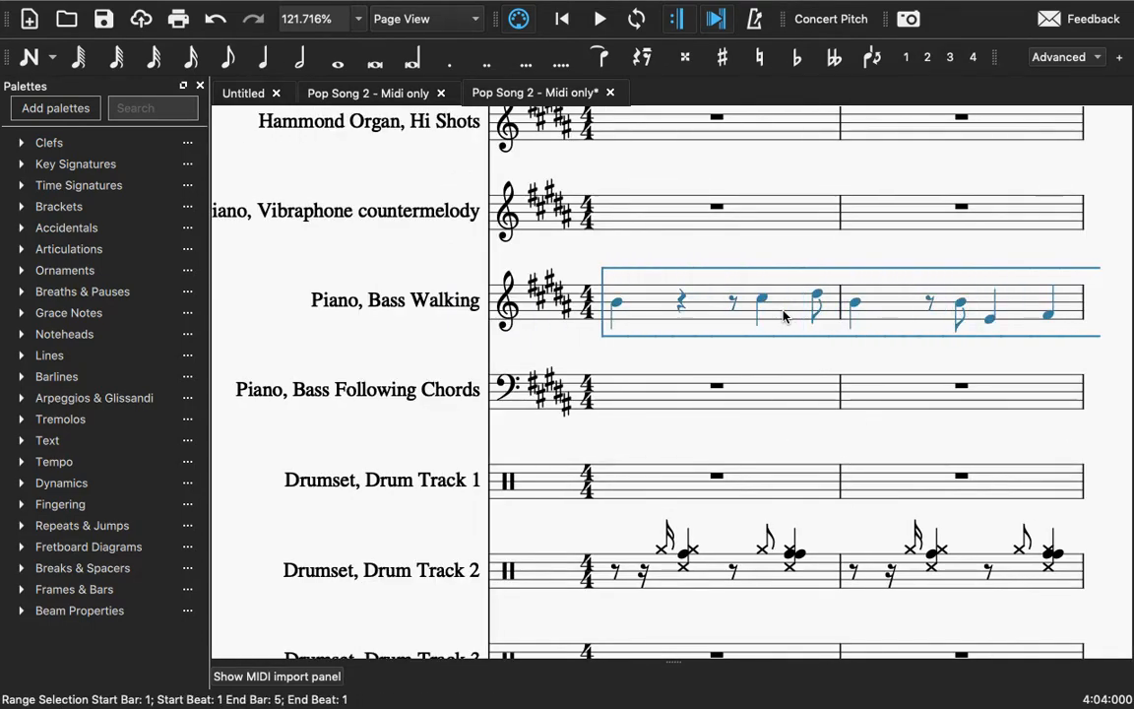
{"action": "scroll", "coordinate": [784, 315], "scroll_direction": "right", "scroll_amount": 10}
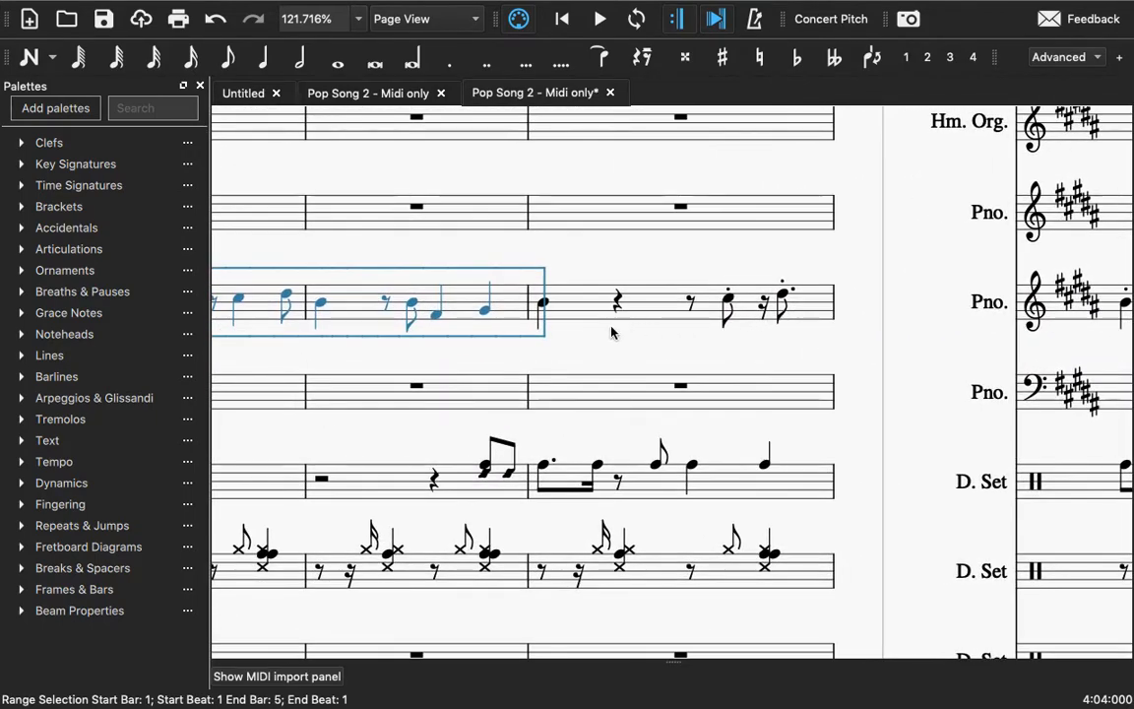
{"action": "left_click", "coordinate": [542, 304]}
{"action": "key", "text": "ctrl+shift+Right"}
{"action": "key", "text": "ctrl+shift+Right"}
{"action": "key", "text": "ctrl+shift+Right"}
{"action": "key", "text": "ctrl+shift+Right"}
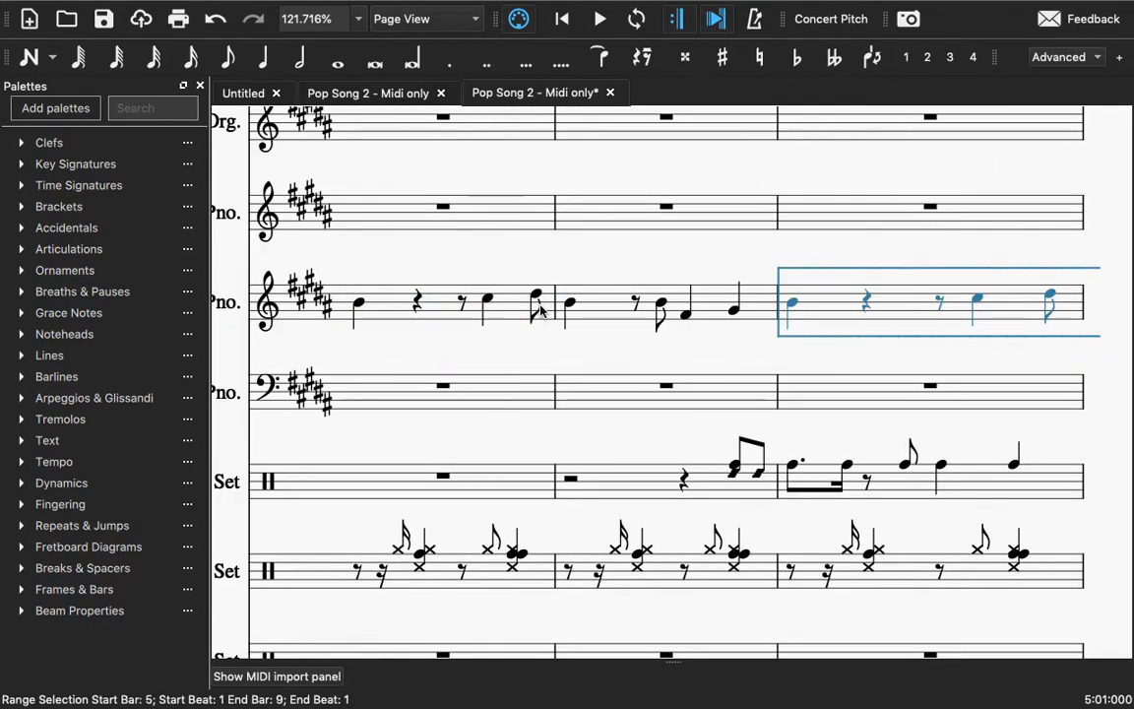
- Review the Bass Walking bars and the upper staves on the score's first pages
{"action": "scroll", "coordinate": [540, 310], "scroll_direction": "right", "scroll_amount": 10}
{"action": "scroll", "coordinate": [714, 318], "scroll_direction": "right", "scroll_amount": 10}
{"action": "scroll", "coordinate": [714, 318], "scroll_direction": "left", "scroll_amount": 15}
{"action": "scroll", "coordinate": [713, 319], "scroll_direction": "right", "scroll_amount": 10}
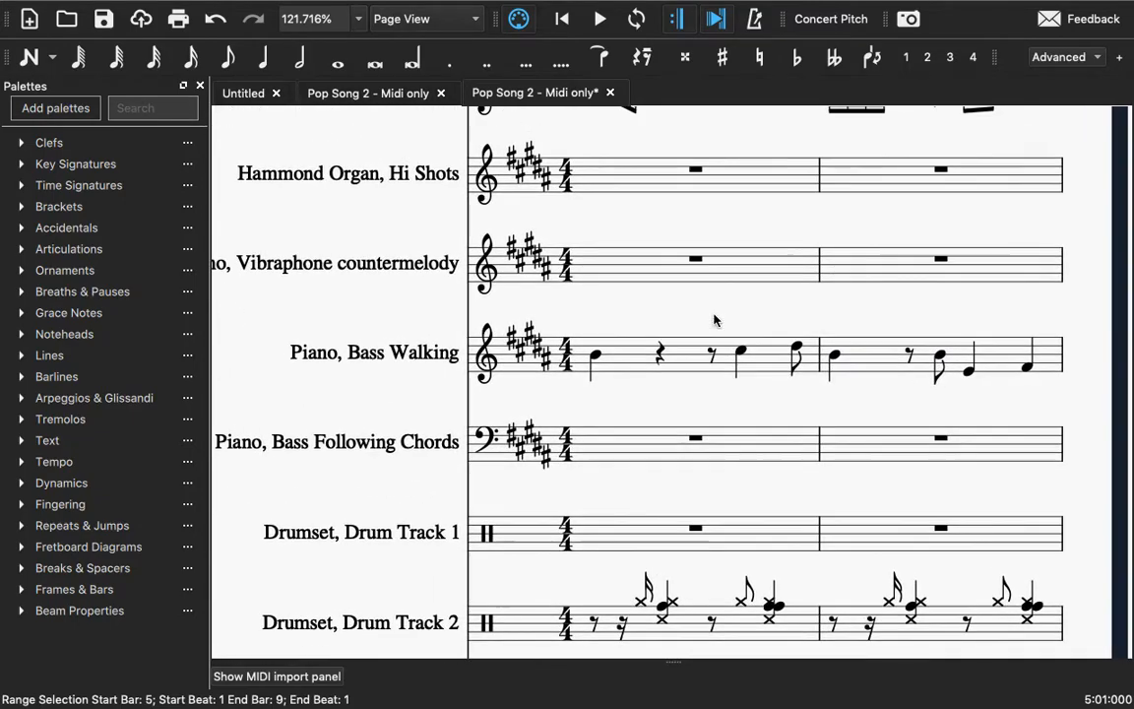
{"action": "scroll", "coordinate": [713, 318], "scroll_direction": "up", "scroll_amount": 3}
{"action": "scroll", "coordinate": [678, 362], "scroll_direction": "down", "scroll_amount": 5}
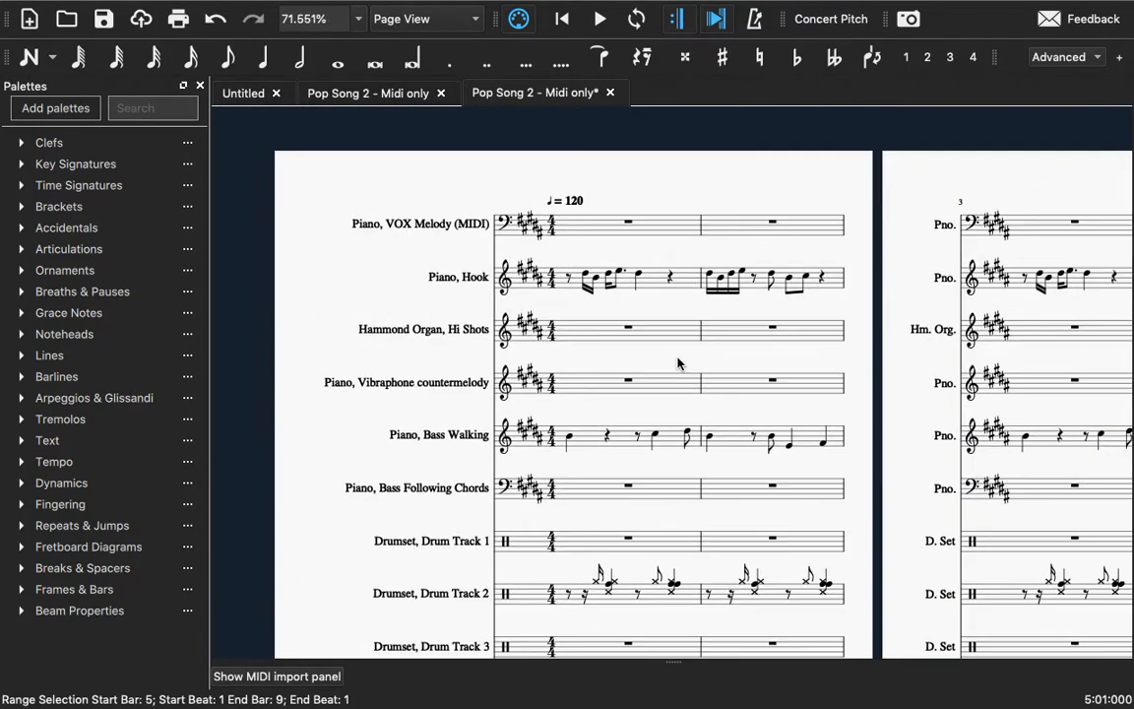
{"action": "scroll", "coordinate": [678, 362], "scroll_direction": "down", "scroll_amount": 2}
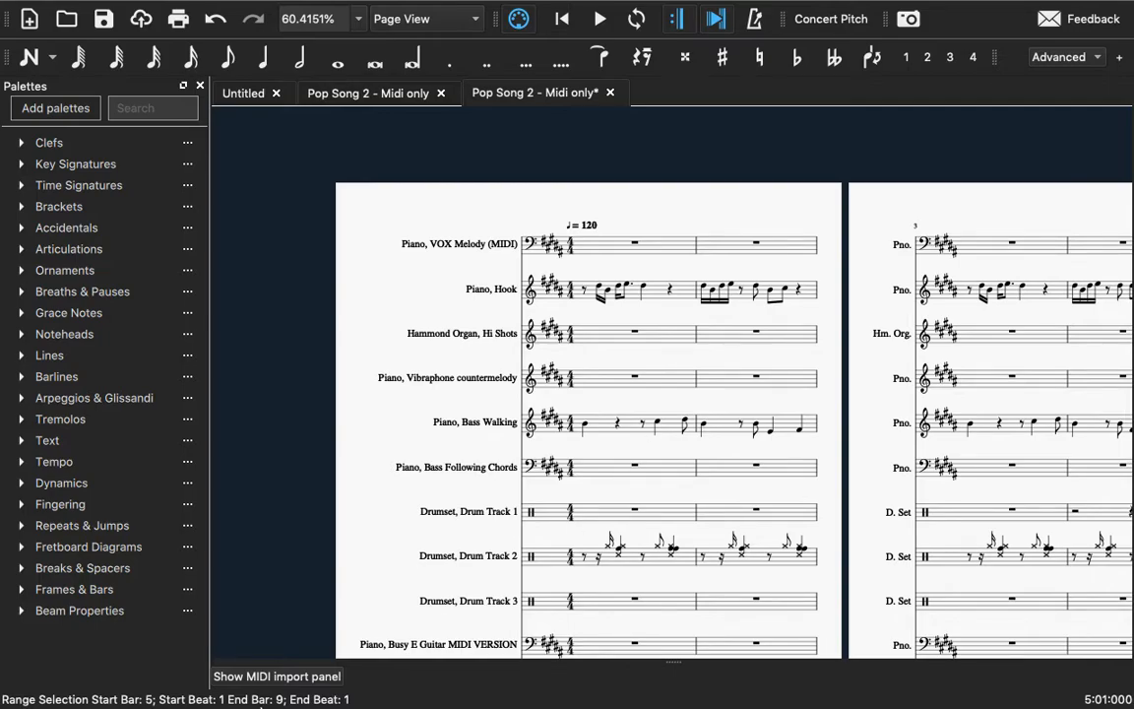
- Look through the maximum quantisation options for Bass Following Chords in the MIDI import settings and close the settings
{"action": "left_click", "coordinate": [250, 680]}
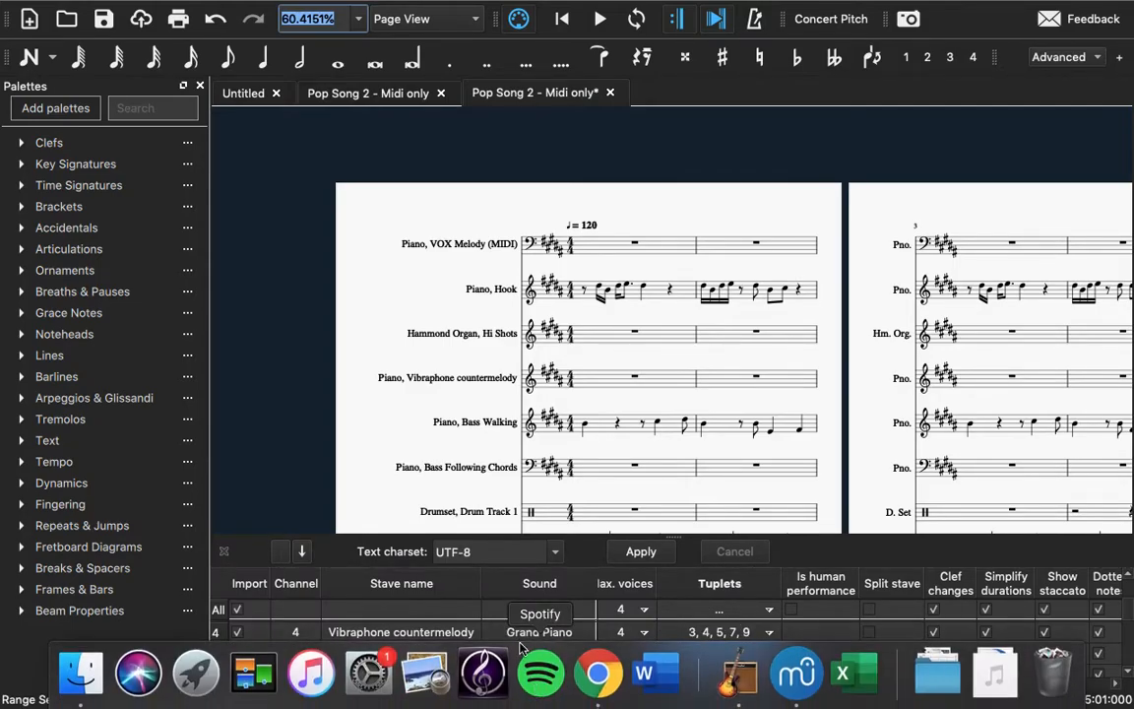
{"action": "left_click_drag", "start_coordinate": [524, 687], "coordinate": [260, 642]}
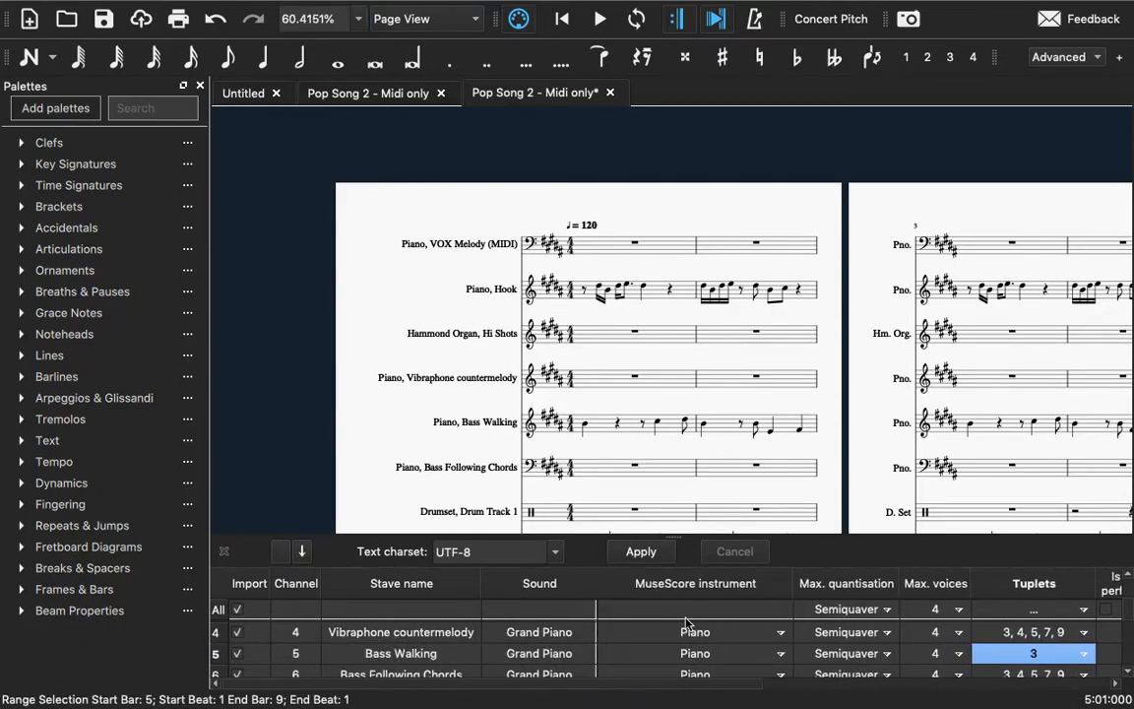
{"action": "left_click", "coordinate": [883, 677]}
{"action": "left_click", "coordinate": [883, 678]}
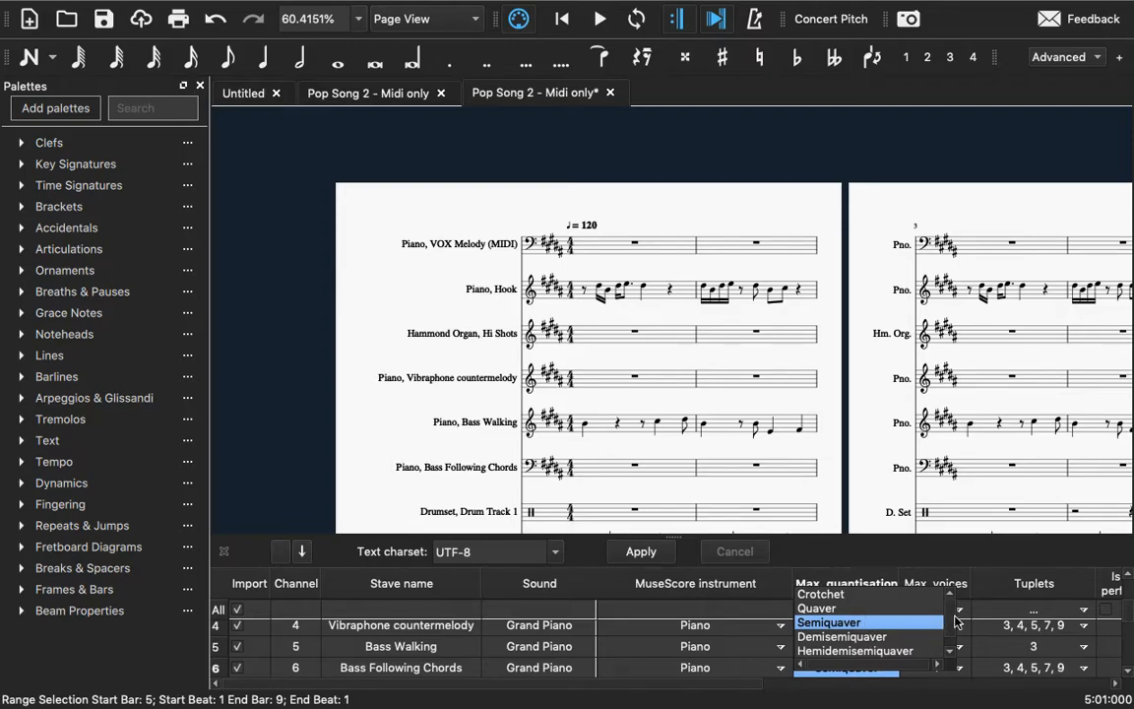
{"action": "left_click", "coordinate": [950, 652]}
{"action": "left_click", "coordinate": [950, 595]}
{"action": "left_click", "coordinate": [223, 553]}
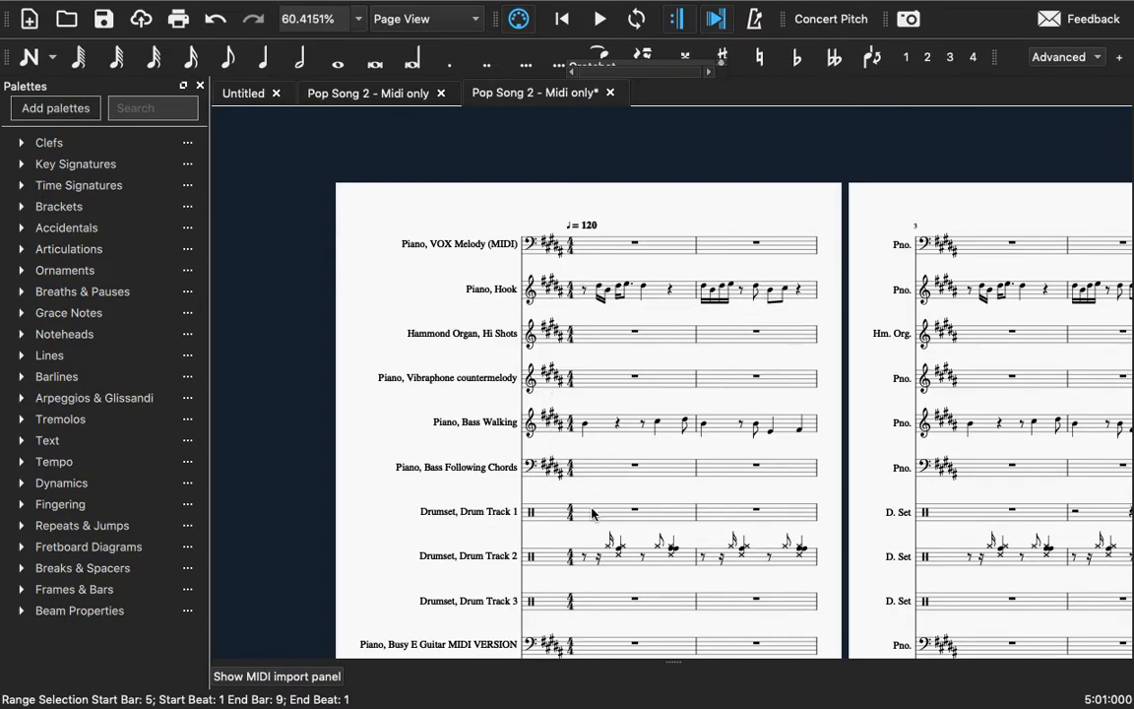
- Examine the lower staves, from the drum tracks down to Picking E Guitar MIDI, across the score's first pages
{"action": "scroll", "coordinate": [591, 512], "scroll_direction": "down", "scroll_amount": 5}
{"action": "scroll", "coordinate": [591, 512], "scroll_direction": "right", "scroll_amount": 8}
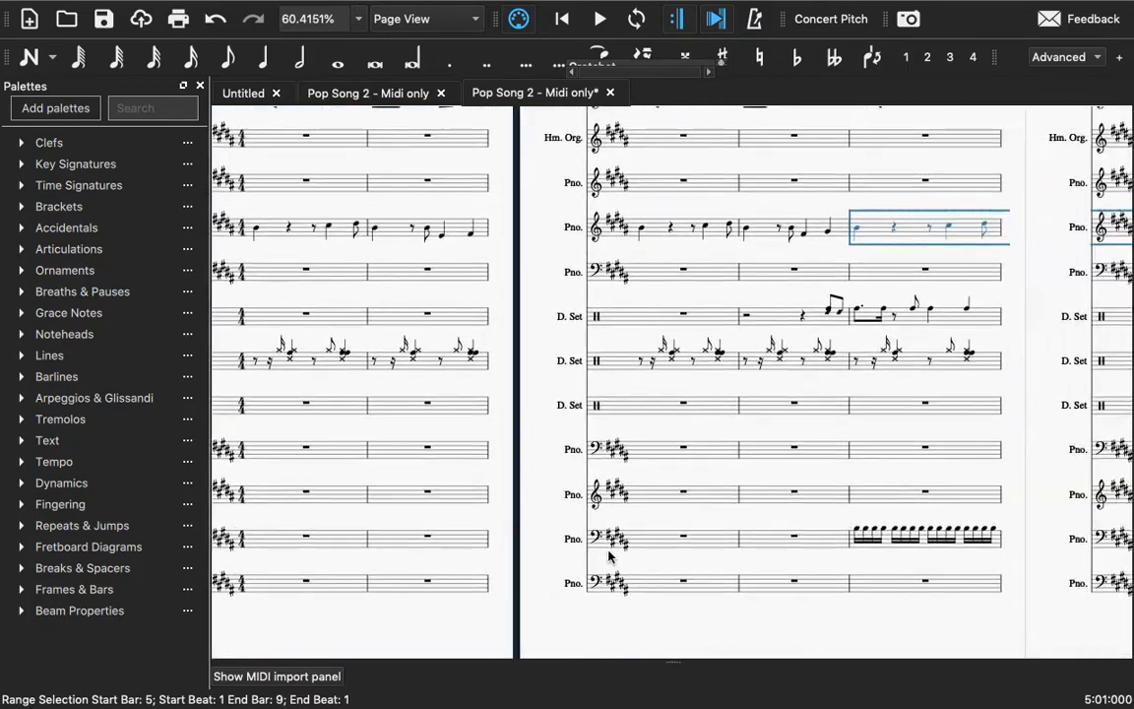
{"action": "scroll", "coordinate": [609, 556], "scroll_direction": "down", "scroll_amount": 5}
{"action": "scroll", "coordinate": [609, 556], "scroll_direction": "left", "scroll_amount": 5}
{"action": "scroll", "coordinate": [608, 557], "scroll_direction": "down", "scroll_amount": 2}
{"action": "scroll", "coordinate": [609, 556], "scroll_direction": "left", "scroll_amount": 3}
{"action": "scroll", "coordinate": [609, 557], "scroll_direction": "right", "scroll_amount": 8}
{"action": "scroll", "coordinate": [608, 557], "scroll_direction": "up", "scroll_amount": 2}
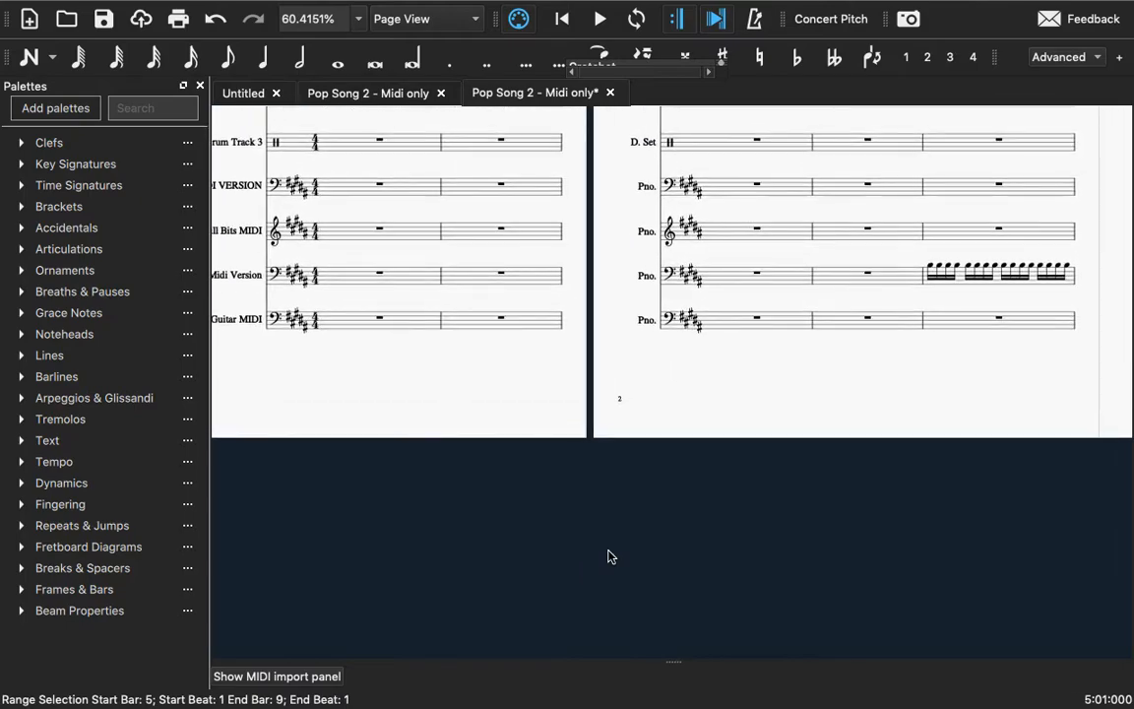
{"action": "scroll", "coordinate": [608, 557], "scroll_direction": "left", "scroll_amount": 3}
{"action": "scroll", "coordinate": [609, 556], "scroll_direction": "down", "scroll_amount": 1}
{"action": "scroll", "coordinate": [608, 556], "scroll_direction": "right", "scroll_amount": 2}
{"action": "scroll", "coordinate": [608, 556], "scroll_direction": "up", "scroll_amount": 1}
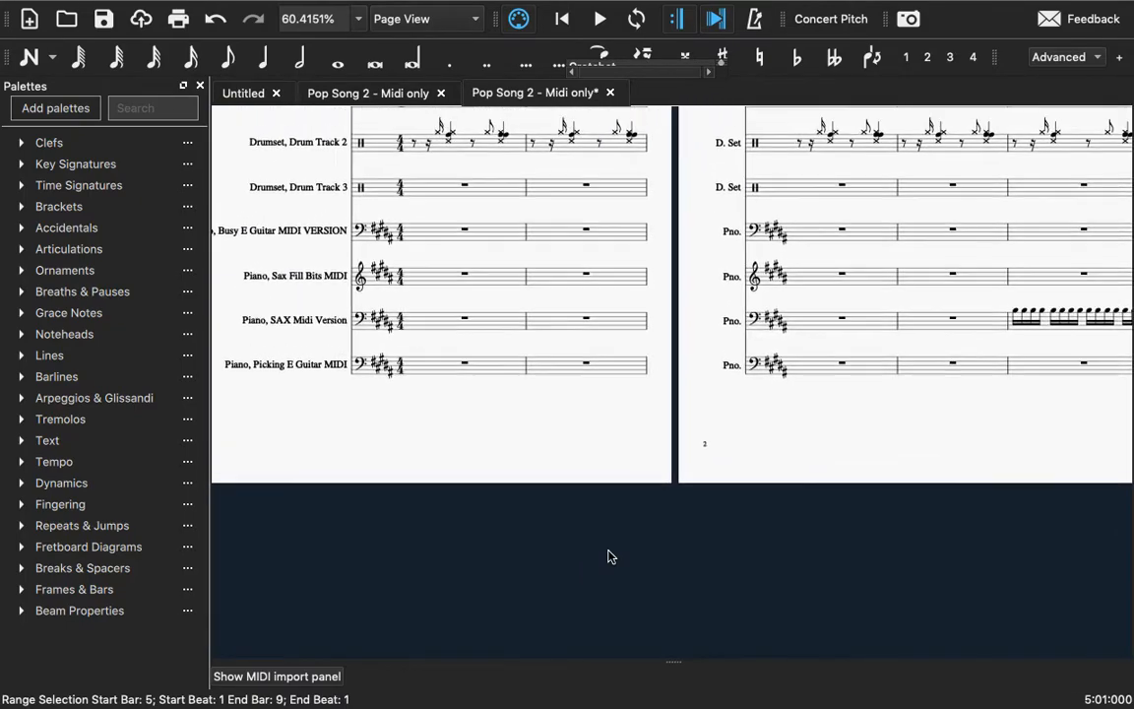
{"action": "scroll", "coordinate": [609, 557], "scroll_direction": "up", "scroll_amount": 1}
{"action": "scroll", "coordinate": [609, 557], "scroll_direction": "right", "scroll_amount": 7}
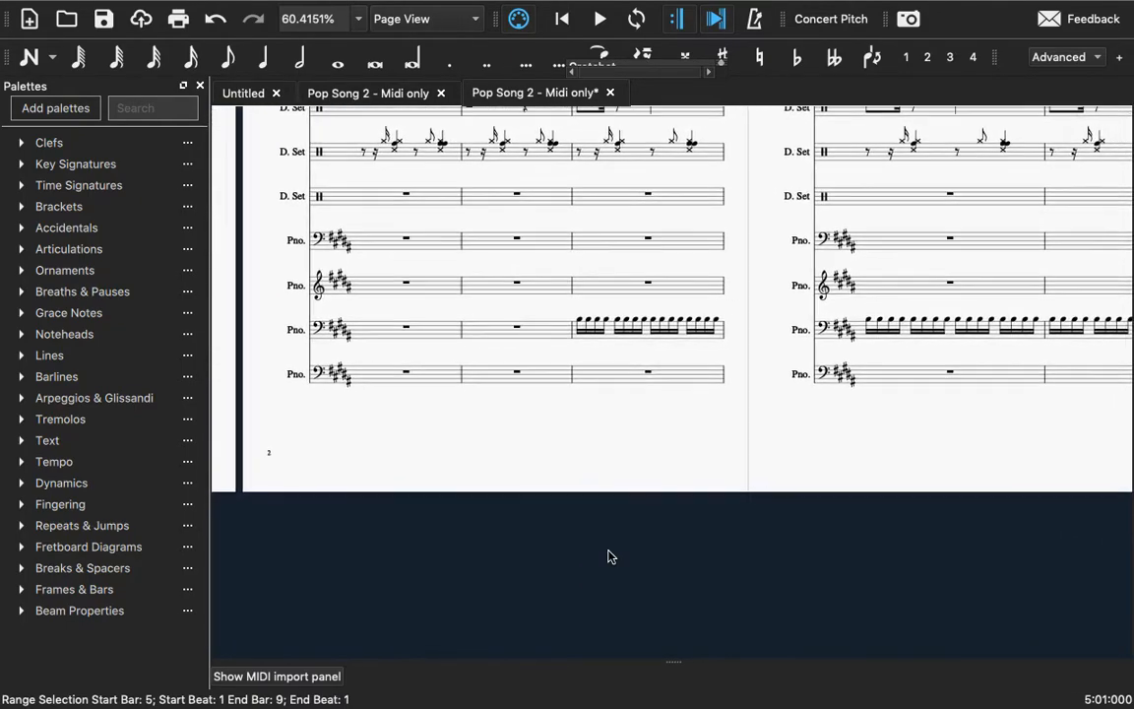
{"action": "scroll", "coordinate": [608, 556], "scroll_direction": "left", "scroll_amount": 8}
{"action": "scroll", "coordinate": [608, 556], "scroll_direction": "down", "scroll_amount": 1}
{"action": "scroll", "coordinate": [608, 556], "scroll_direction": "up", "scroll_amount": 2}
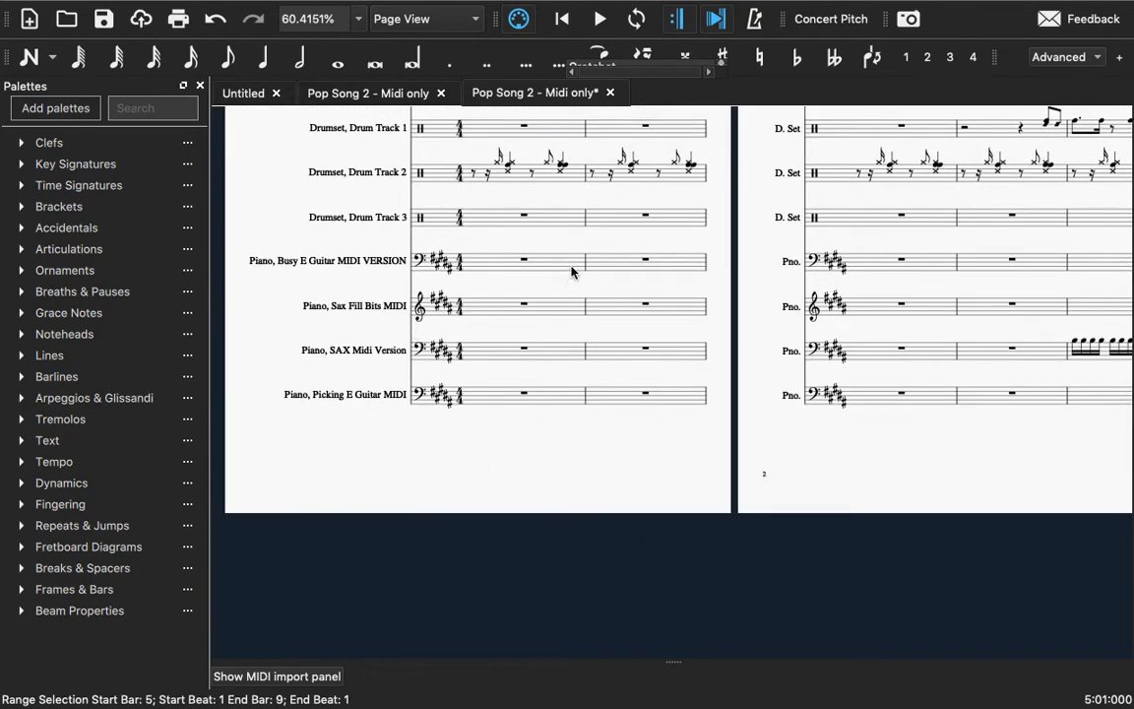
- Examine the clef of the Busy E Guitar MIDI VERSION stave from bar 1 through its first notes in bar 17
{"action": "scroll", "coordinate": [373, 282], "scroll_direction": "right", "scroll_amount": 1}
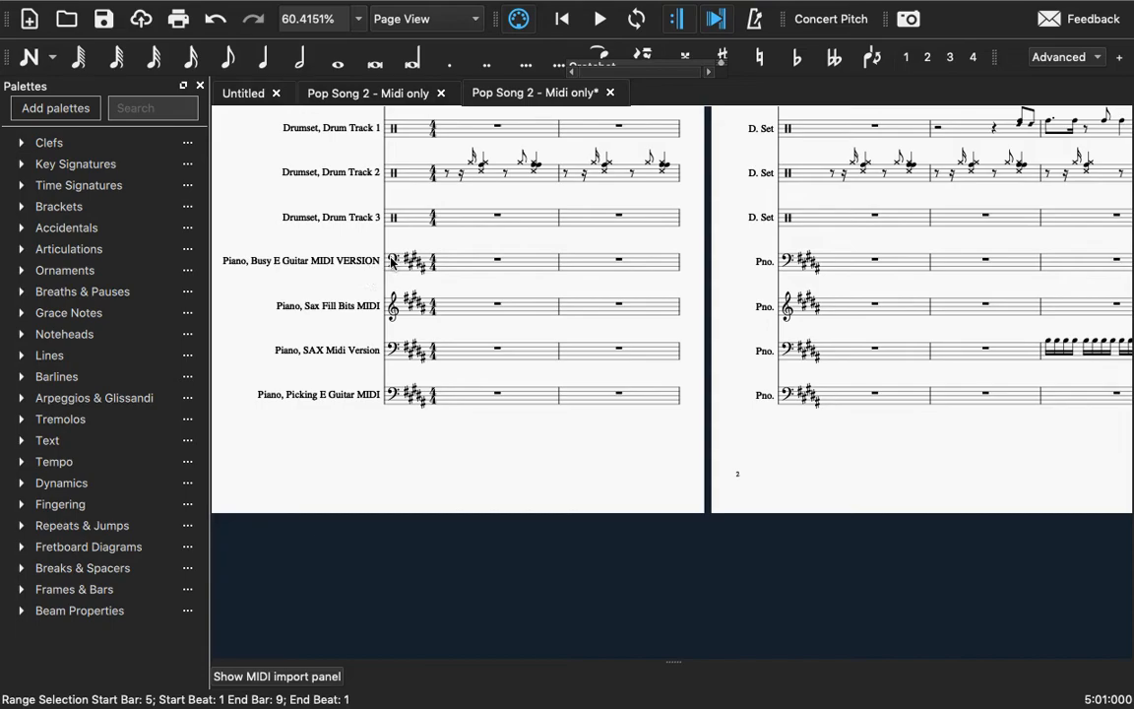
{"action": "left_click", "coordinate": [391, 261]}
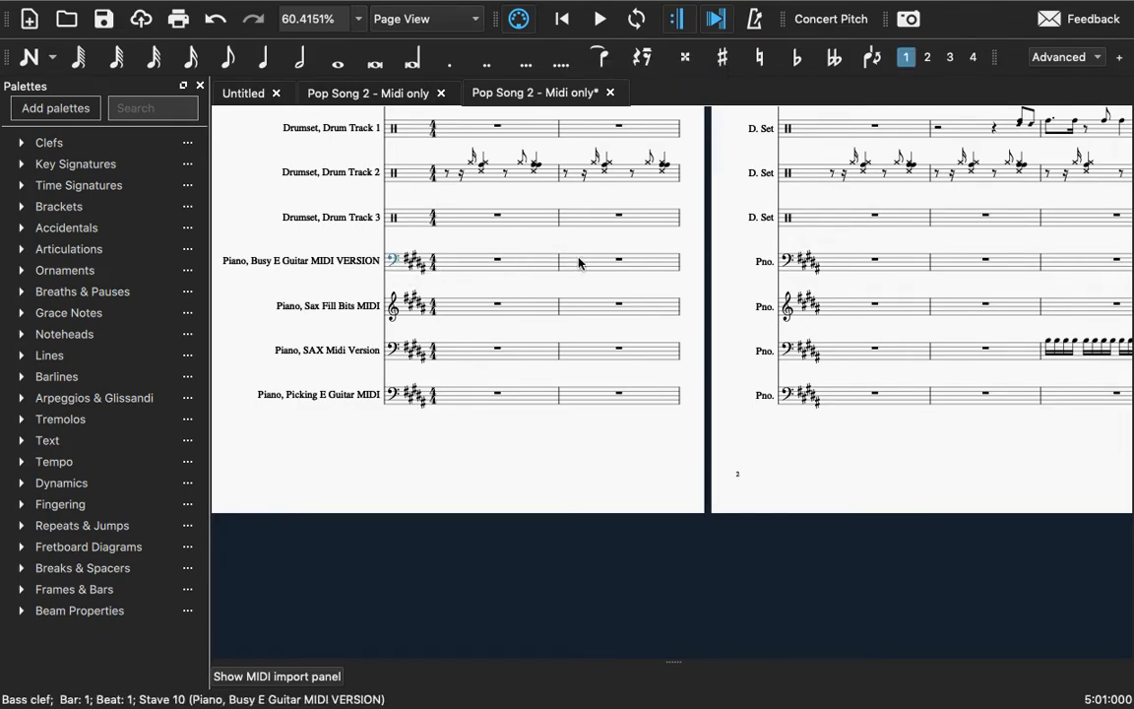
{"action": "scroll", "coordinate": [580, 262], "scroll_direction": "right", "scroll_amount": 10}
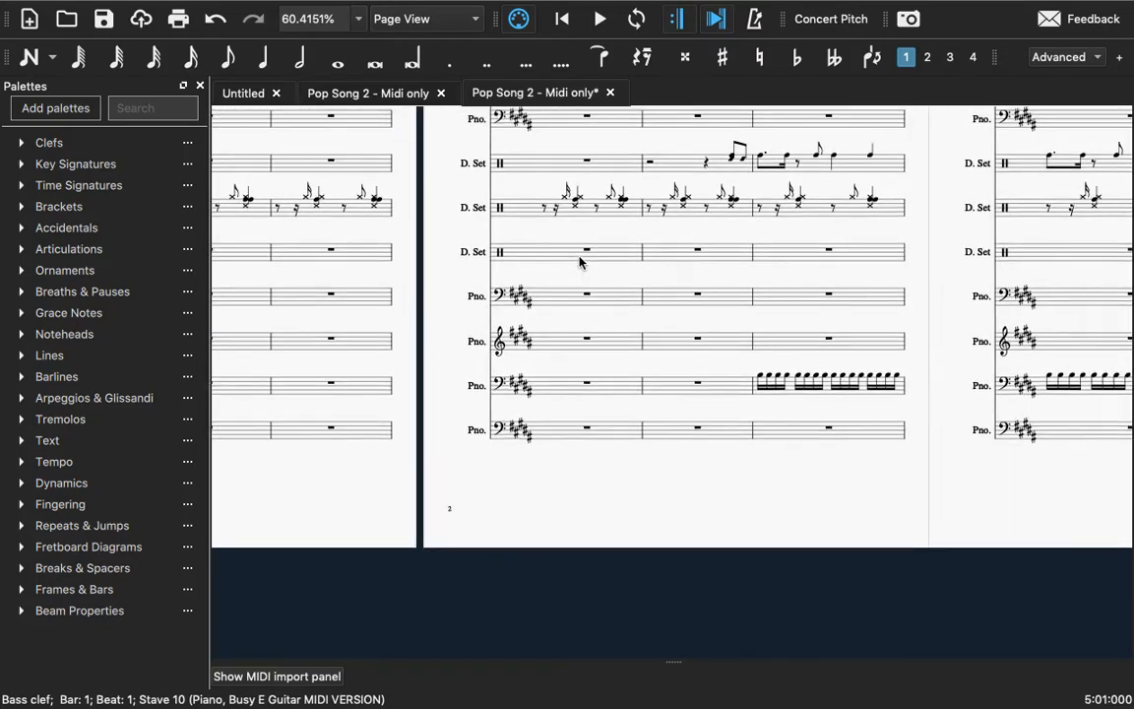
{"action": "scroll", "coordinate": [580, 262], "scroll_direction": "right", "scroll_amount": 10}
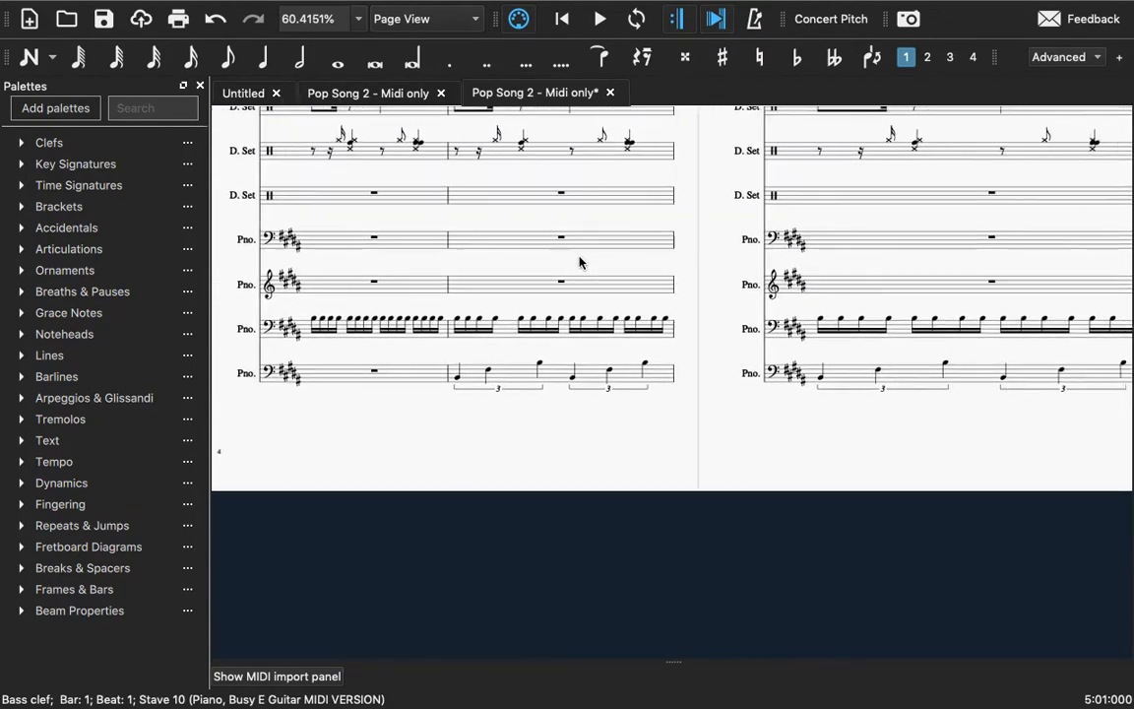
{"action": "scroll", "coordinate": [580, 262], "scroll_direction": "right", "scroll_amount": 10}
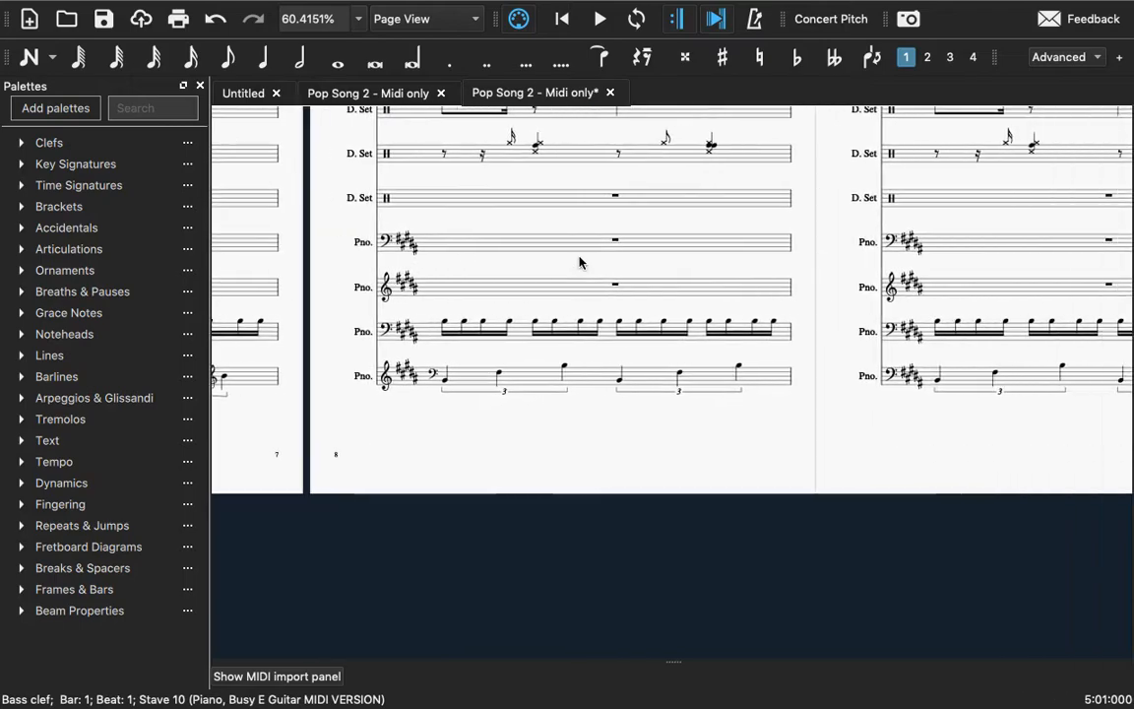
{"action": "scroll", "coordinate": [580, 262], "scroll_direction": "right", "scroll_amount": 5}
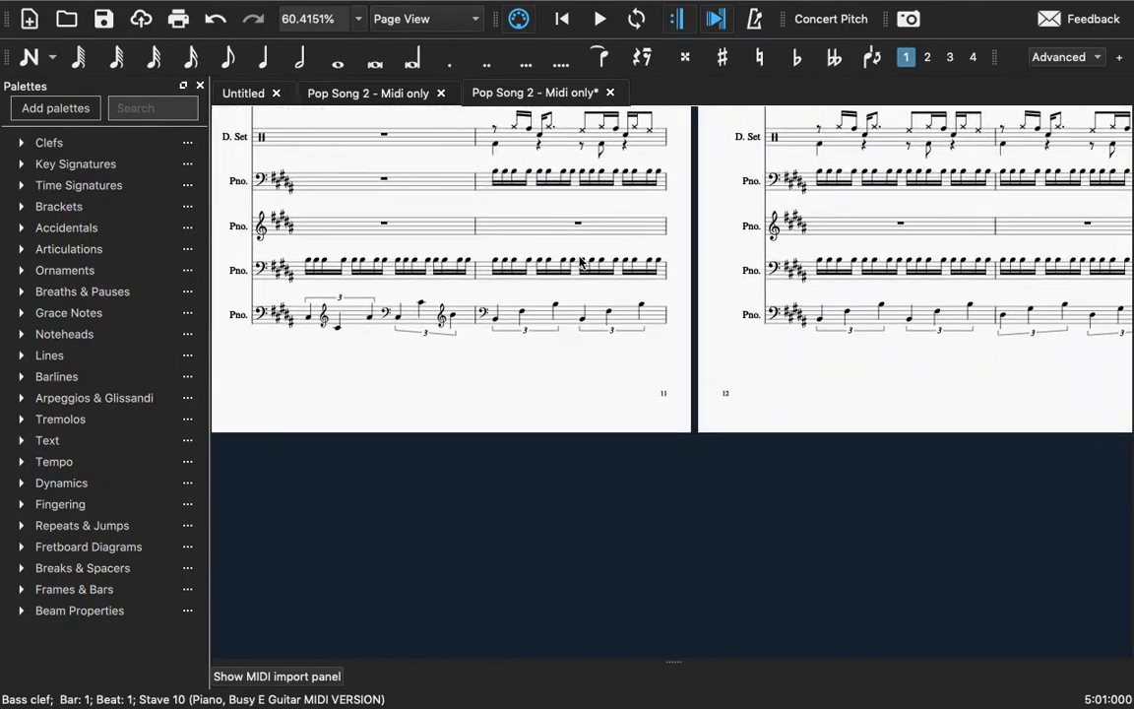
{"action": "left_click", "coordinate": [517, 189]}
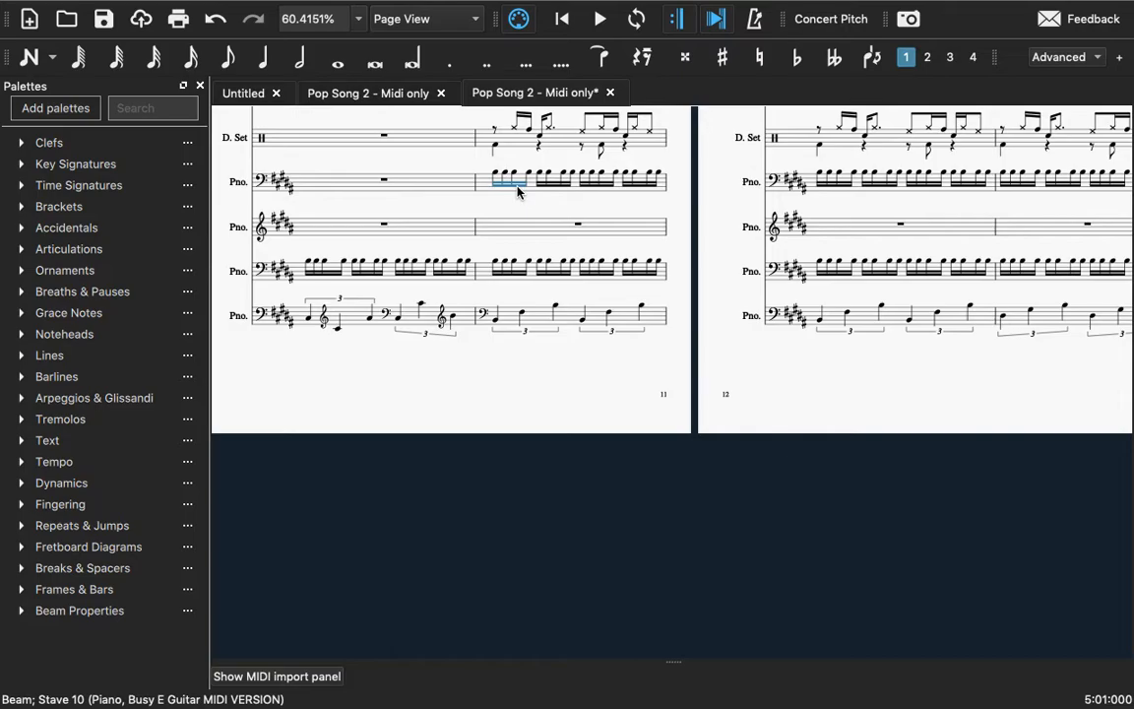
{"action": "left_click", "coordinate": [497, 177]}
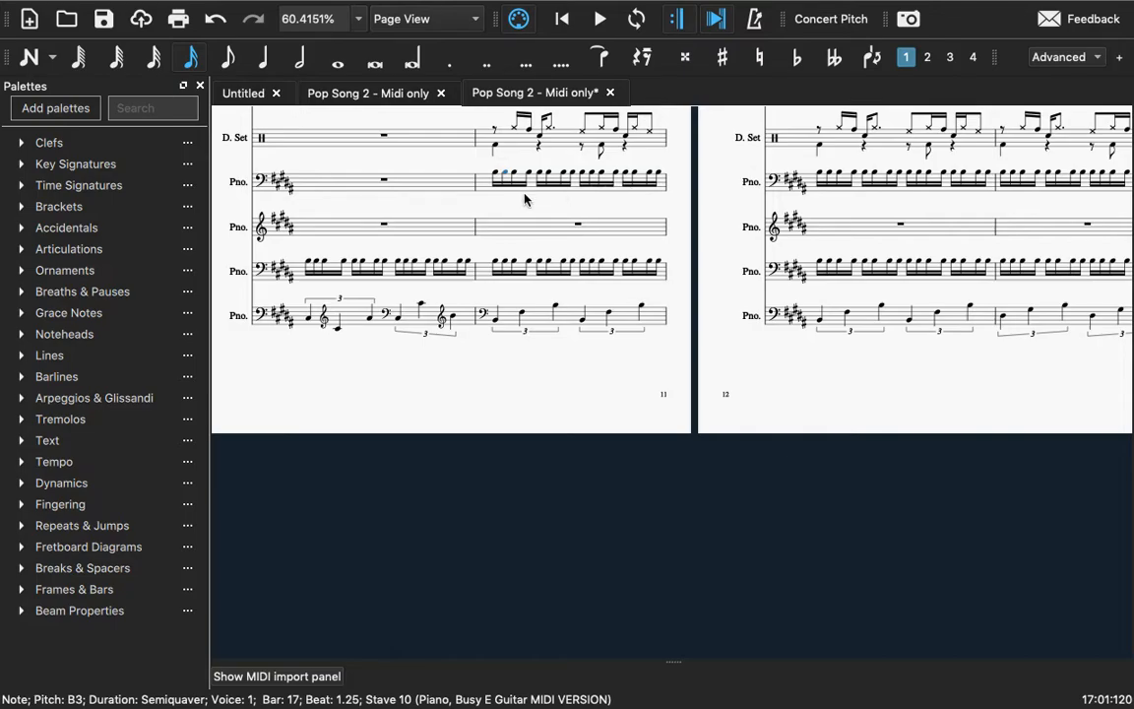
{"action": "left_click", "coordinate": [263, 186]}
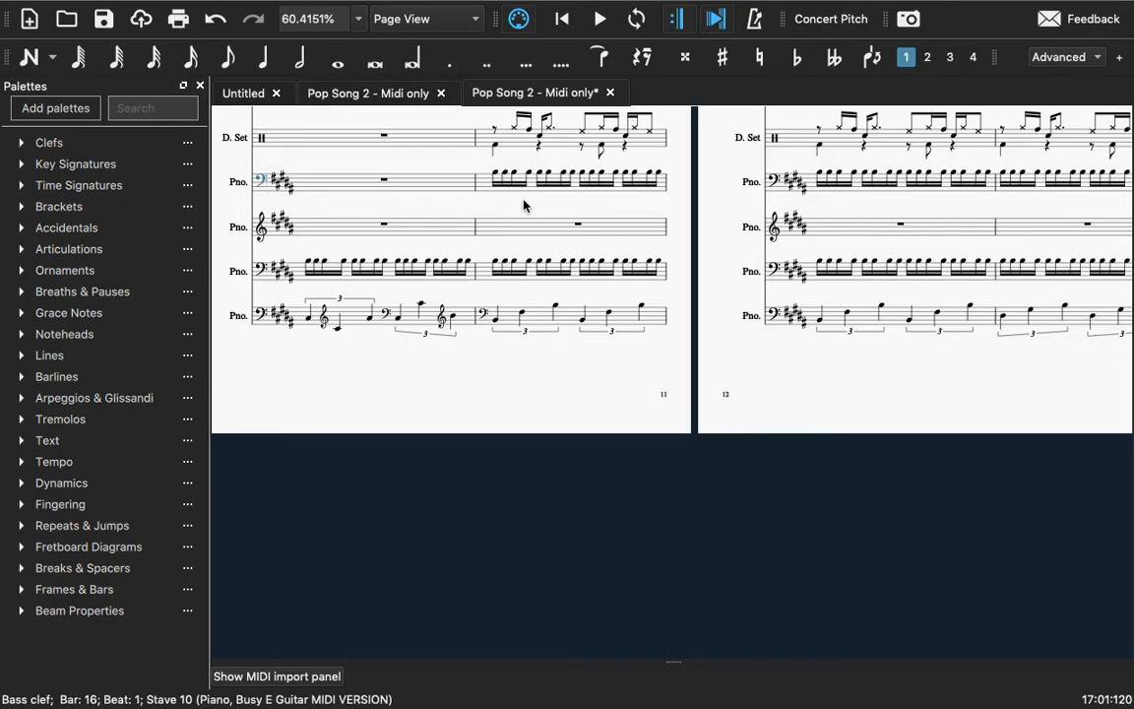
{"action": "scroll", "coordinate": [524, 206], "scroll_direction": "up", "scroll_amount": 3}
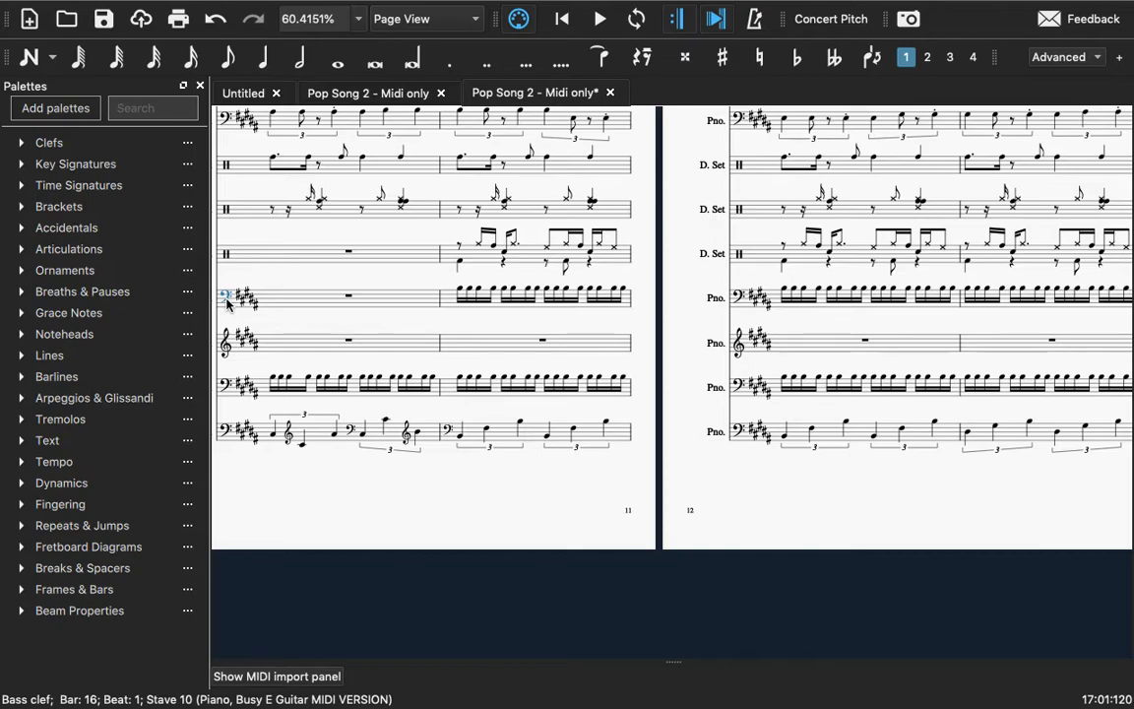
{"action": "left_click", "coordinate": [271, 303]}
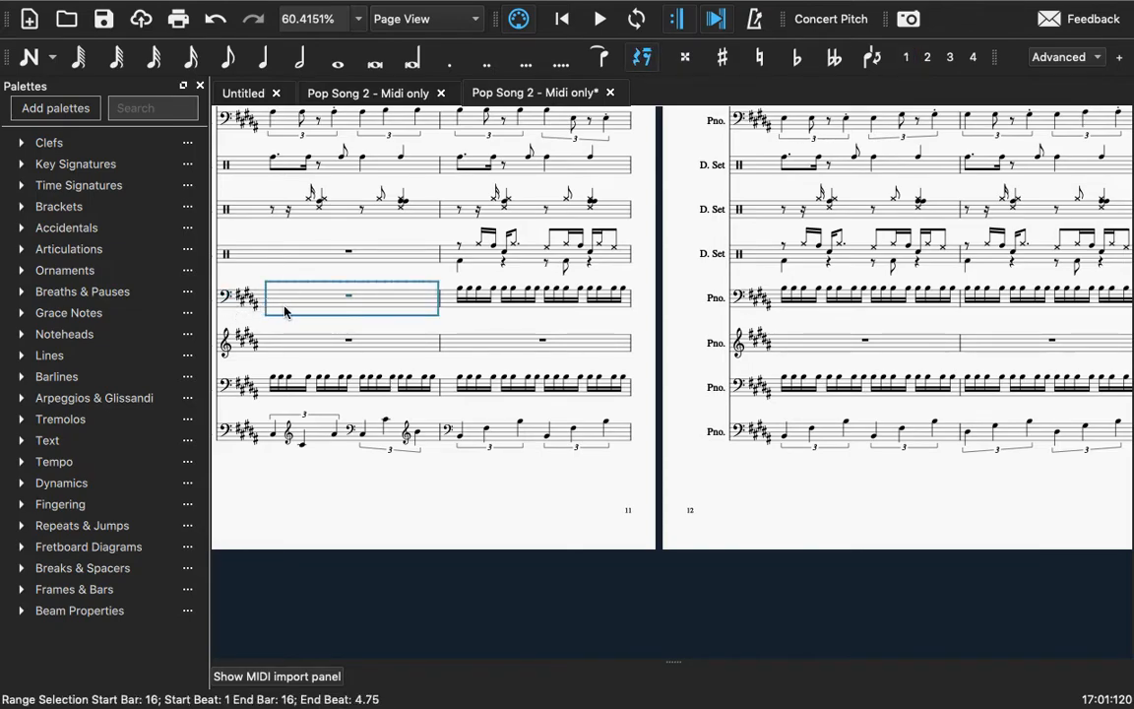
- Change the clef of the Busy E Guitar MIDI VERSION stave at bar 1 to a treble clef
{"action": "scroll", "coordinate": [283, 310], "scroll_direction": "right", "scroll_amount": 10}
{"action": "scroll", "coordinate": [284, 311], "scroll_direction": "left", "scroll_amount": 15}
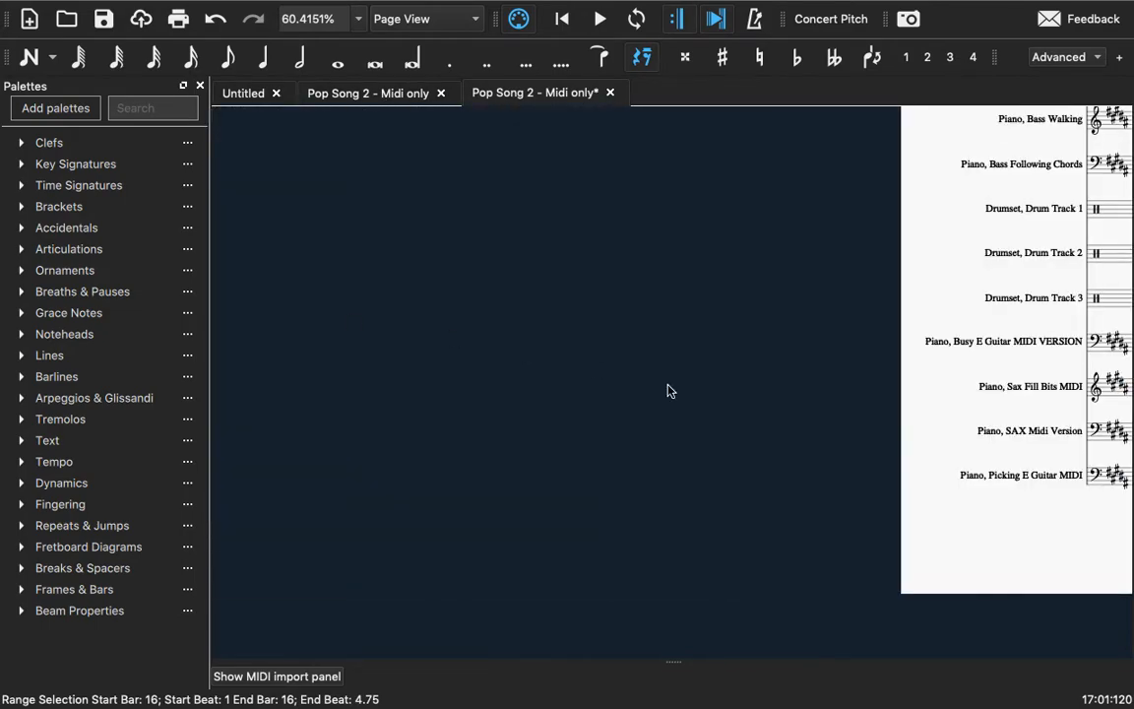
{"action": "scroll", "coordinate": [593, 368], "scroll_direction": "right", "scroll_amount": 5}
{"action": "left_click", "coordinate": [741, 325]}
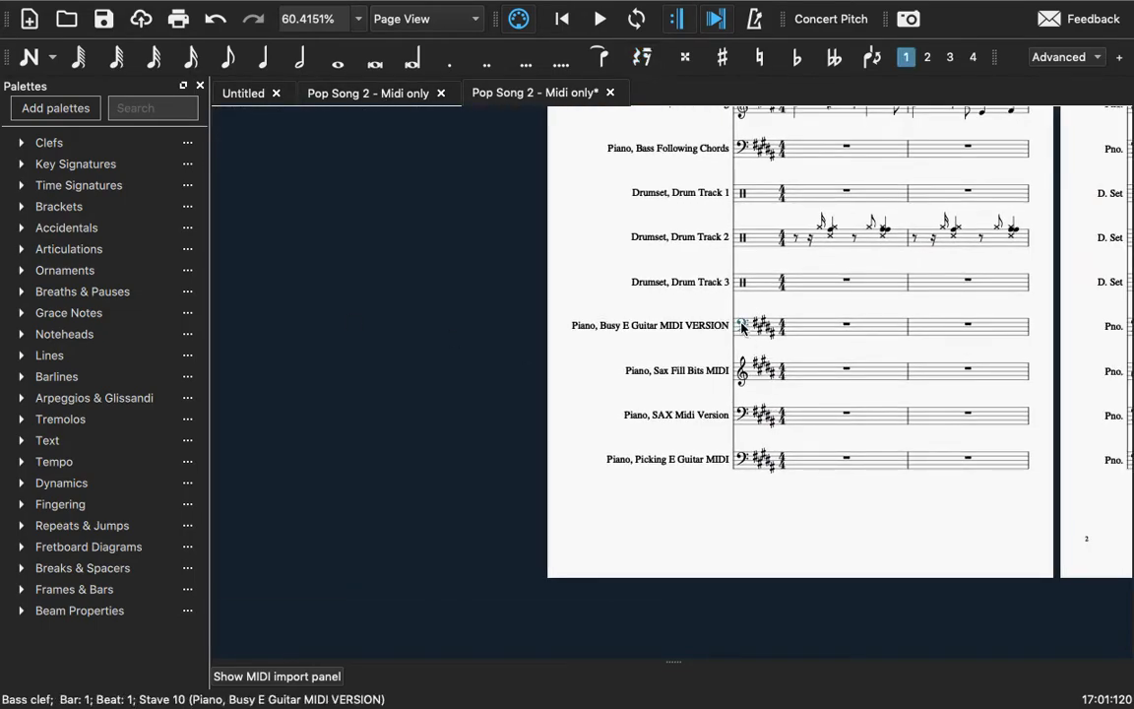
{"action": "left_click", "coordinate": [20, 145]}
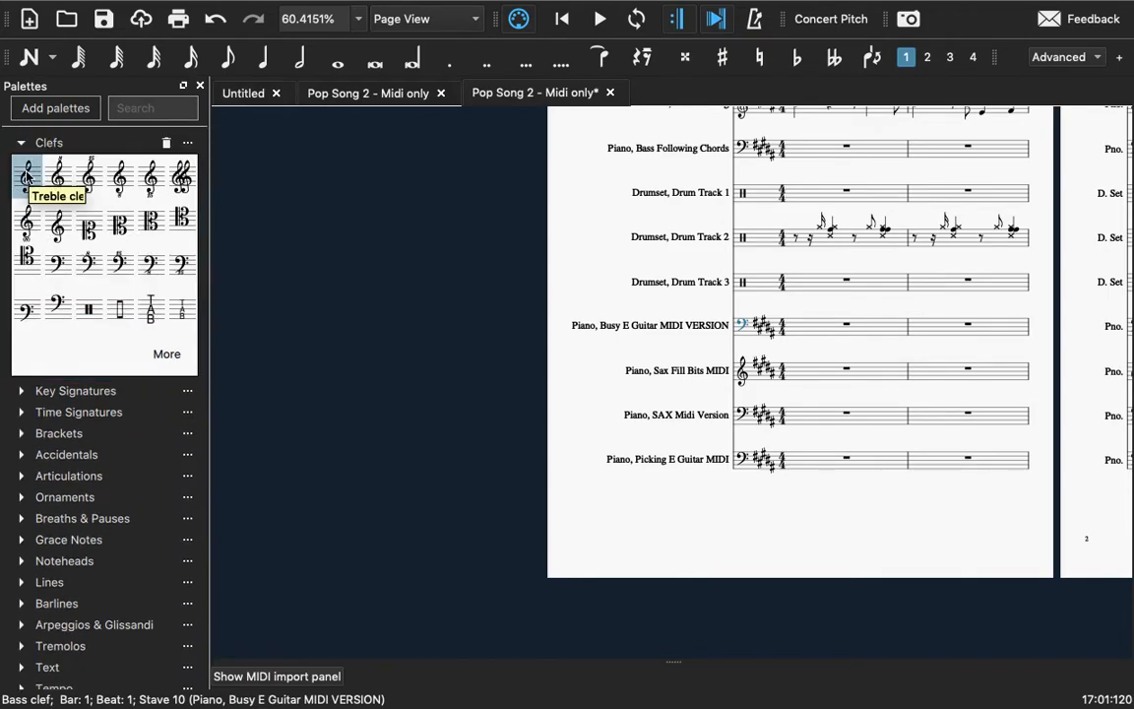
{"action": "left_click", "coordinate": [27, 177]}
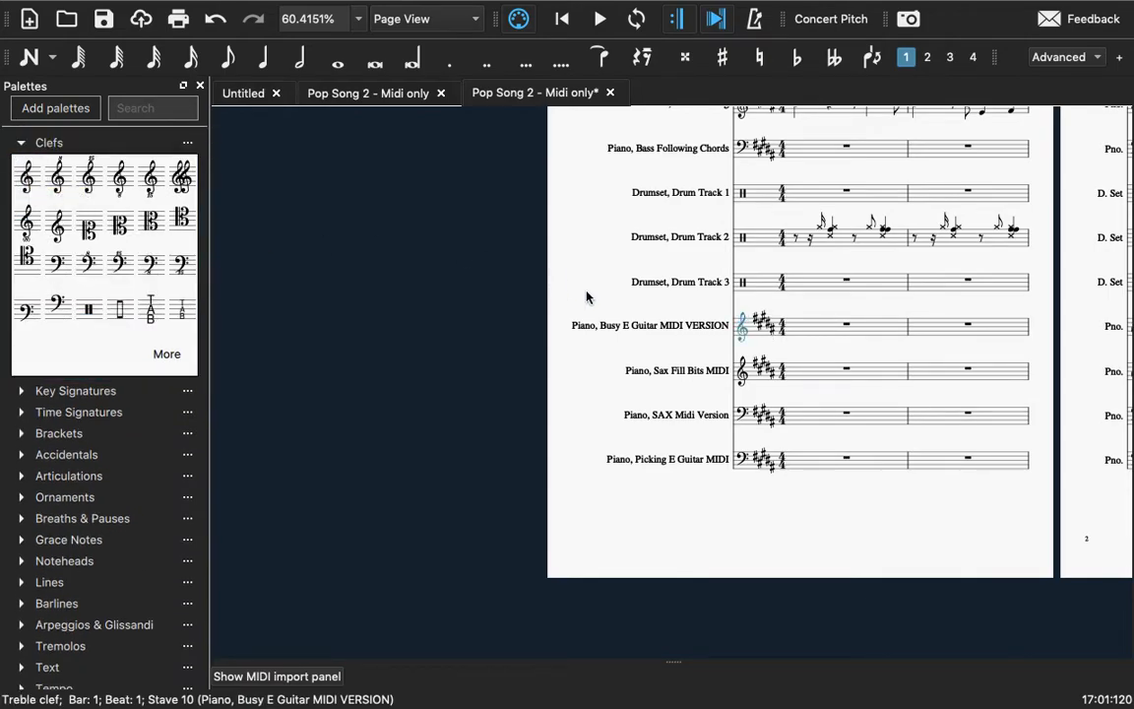
- Check the Busy E Guitar MIDI VERSION stave's clef across the following pages and its first note in bar 17
{"action": "scroll", "coordinate": [689, 357], "scroll_direction": "right", "scroll_amount": 5}
{"action": "scroll", "coordinate": [689, 356], "scroll_direction": "right", "scroll_amount": 10}
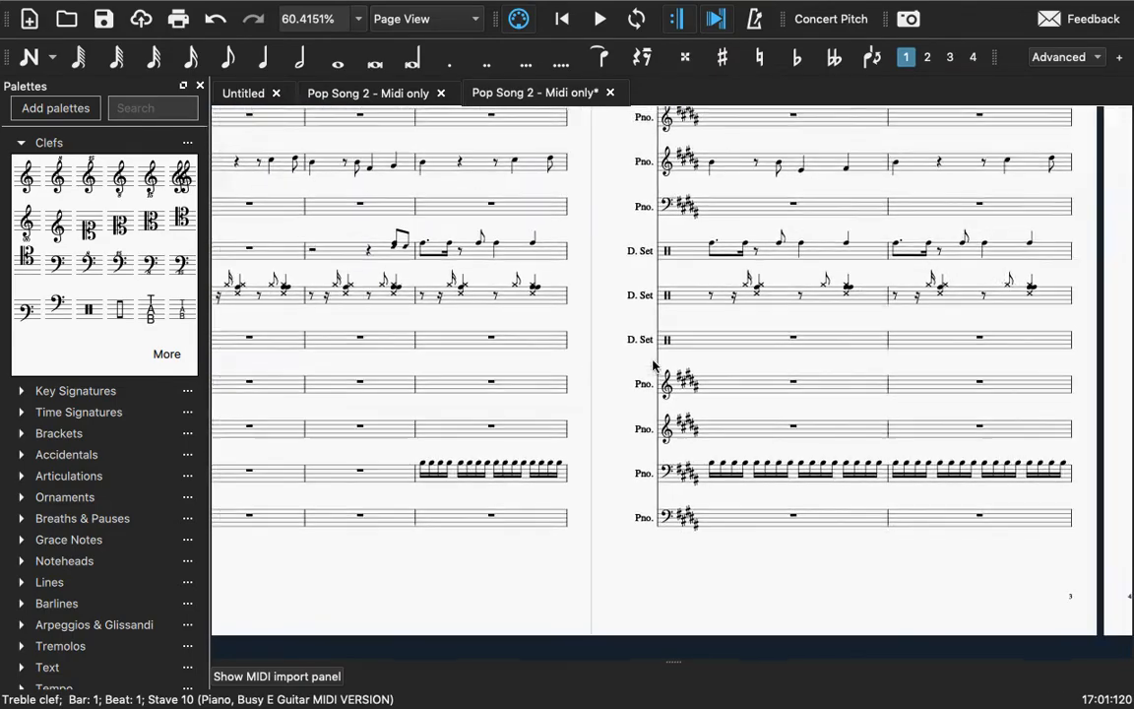
{"action": "scroll", "coordinate": [653, 367], "scroll_direction": "right", "scroll_amount": 10}
{"action": "scroll", "coordinate": [591, 345], "scroll_direction": "down", "scroll_amount": 2}
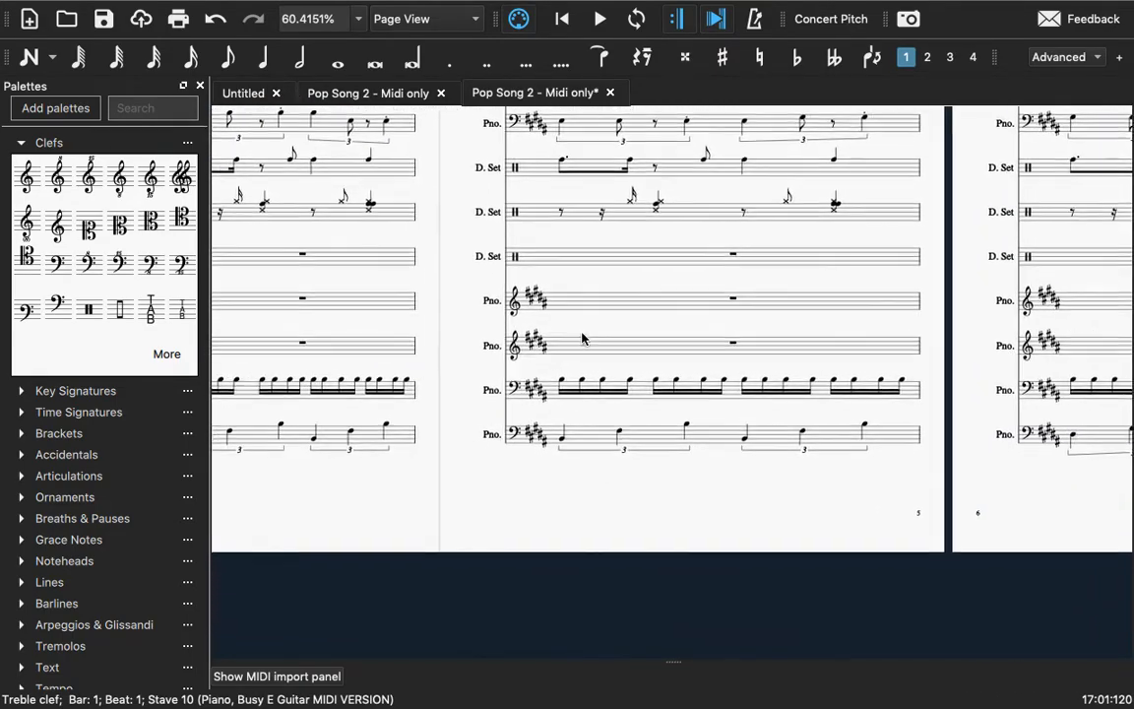
{"action": "scroll", "coordinate": [582, 339], "scroll_direction": "right", "scroll_amount": 10}
{"action": "scroll", "coordinate": [582, 339], "scroll_direction": "up", "scroll_amount": 1}
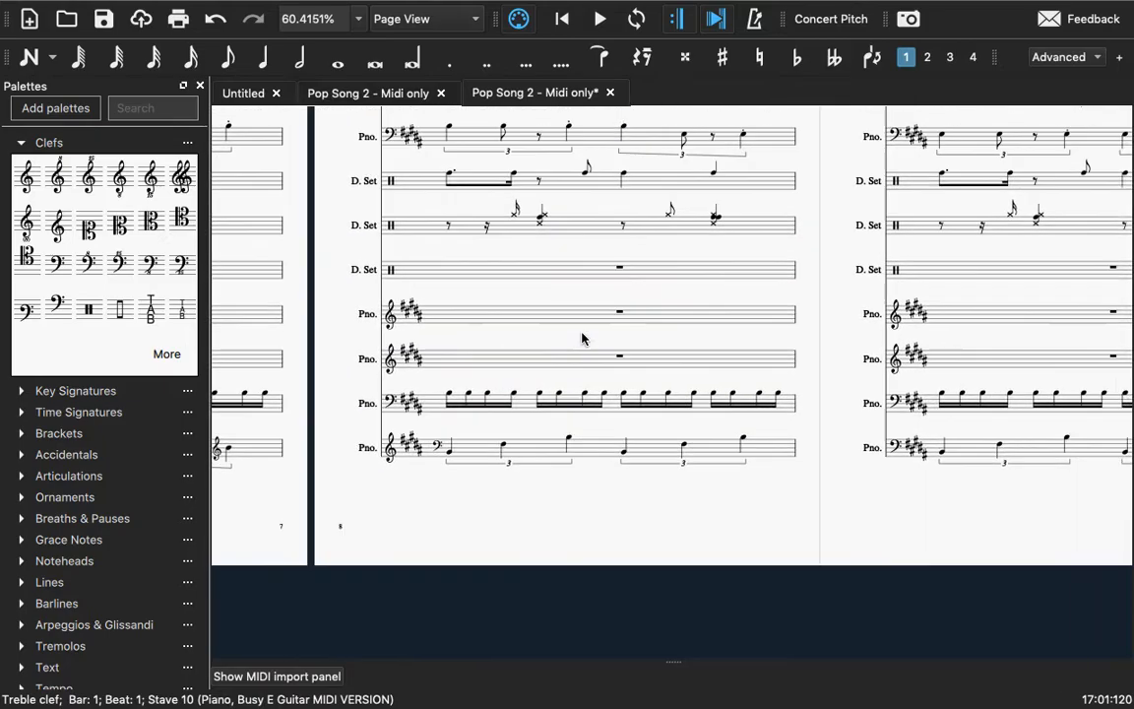
{"action": "scroll", "coordinate": [582, 339], "scroll_direction": "right", "scroll_amount": 10}
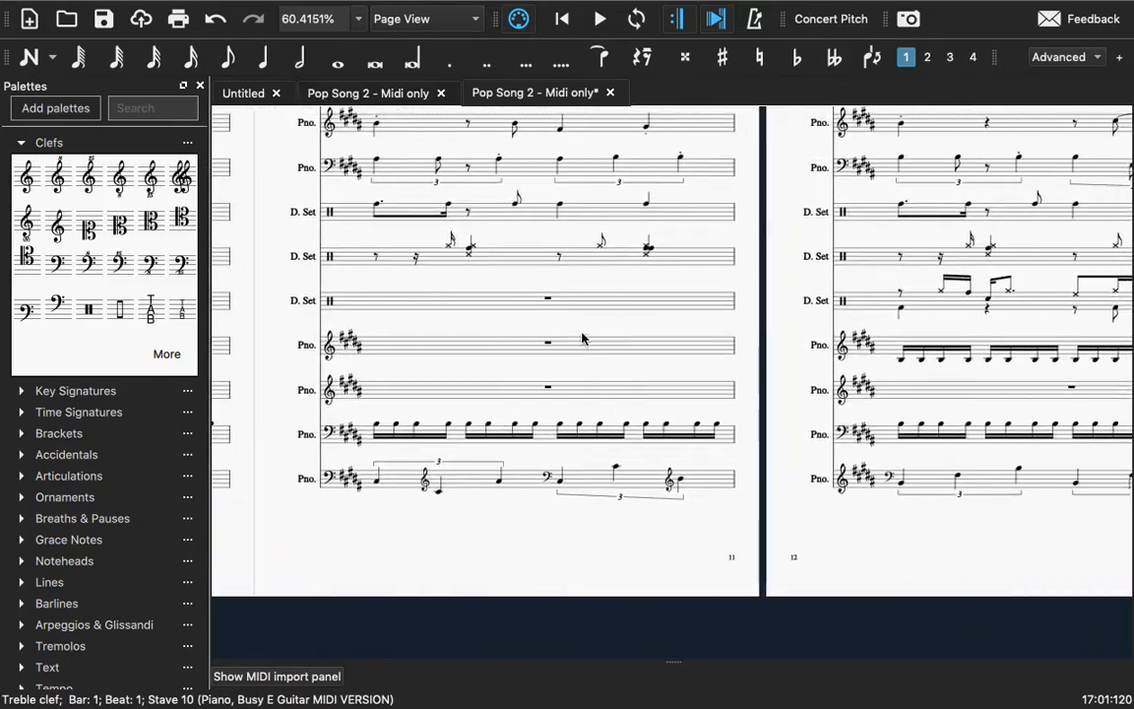
{"action": "scroll", "coordinate": [581, 339], "scroll_direction": "up", "scroll_amount": 1}
{"action": "scroll", "coordinate": [582, 338], "scroll_direction": "right", "scroll_amount": 2}
{"action": "scroll", "coordinate": [582, 339], "scroll_direction": "down", "scroll_amount": 1}
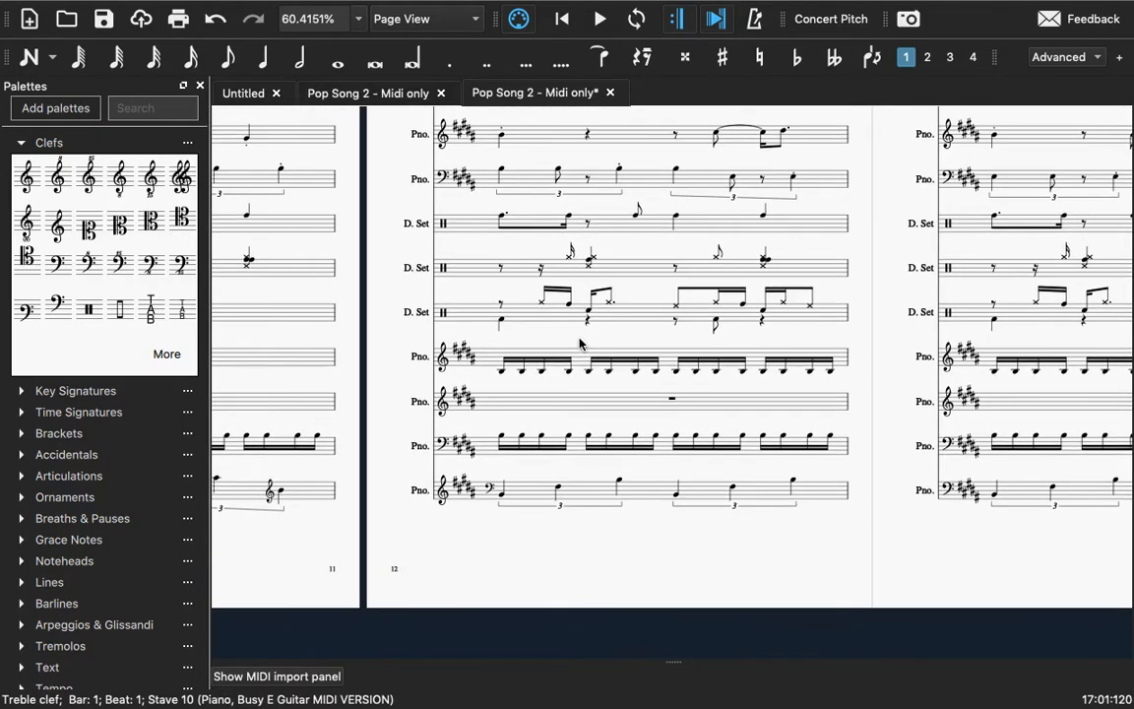
{"action": "left_click", "coordinate": [502, 372]}
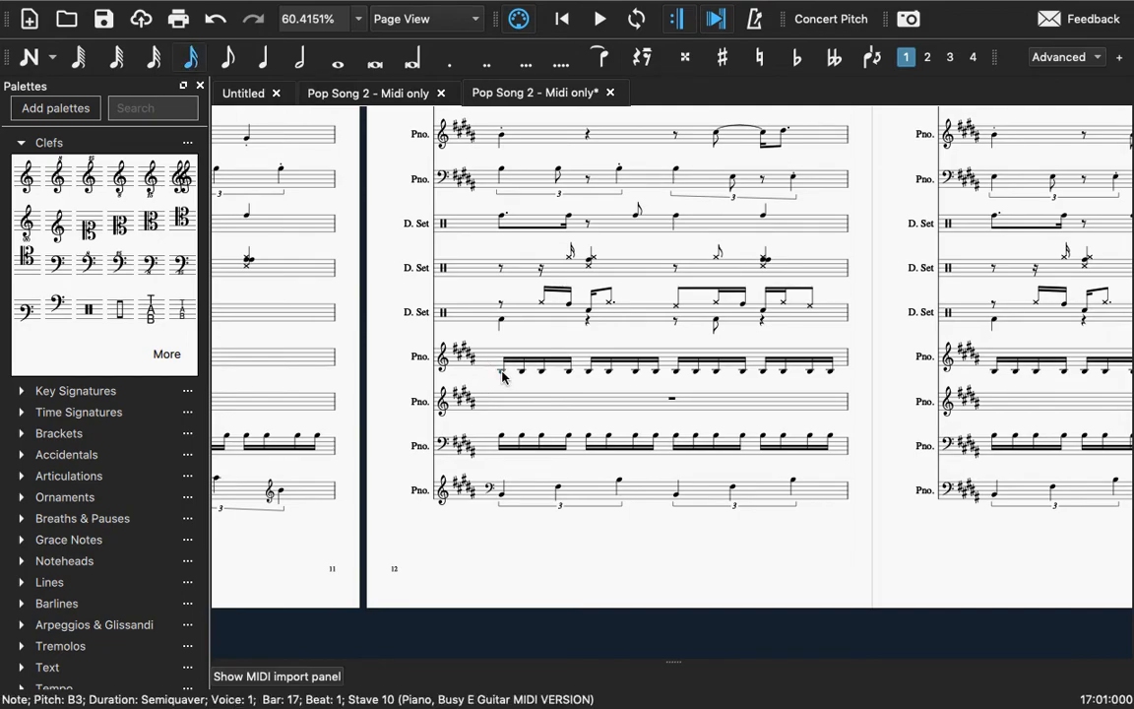